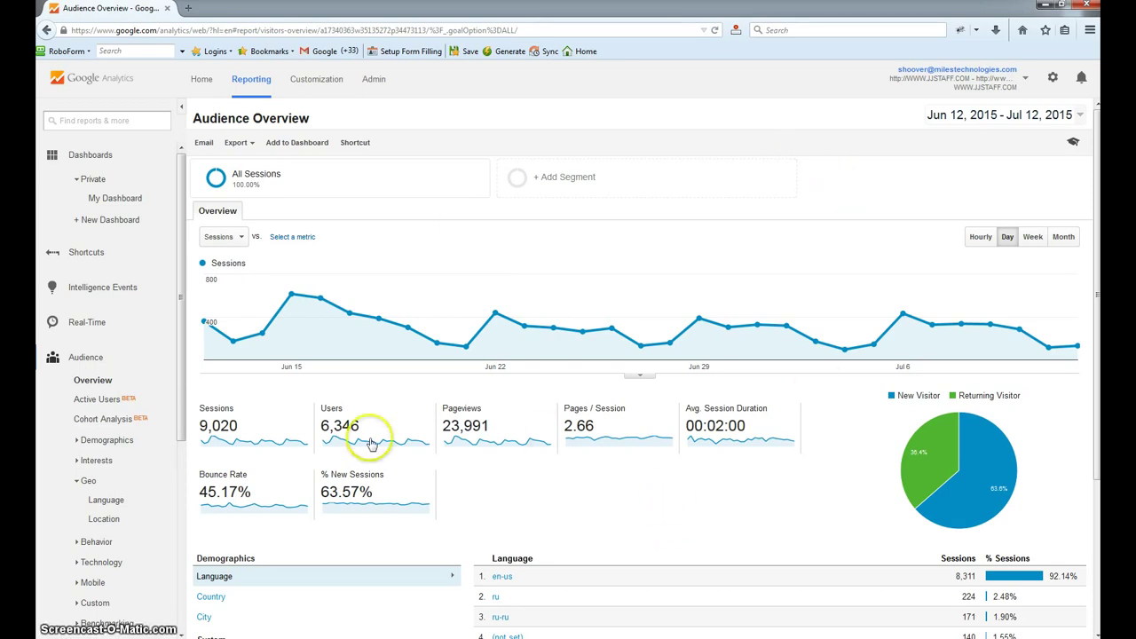
- Create a new blank-canvas dashboard named Website Metrics
click(54, 163)
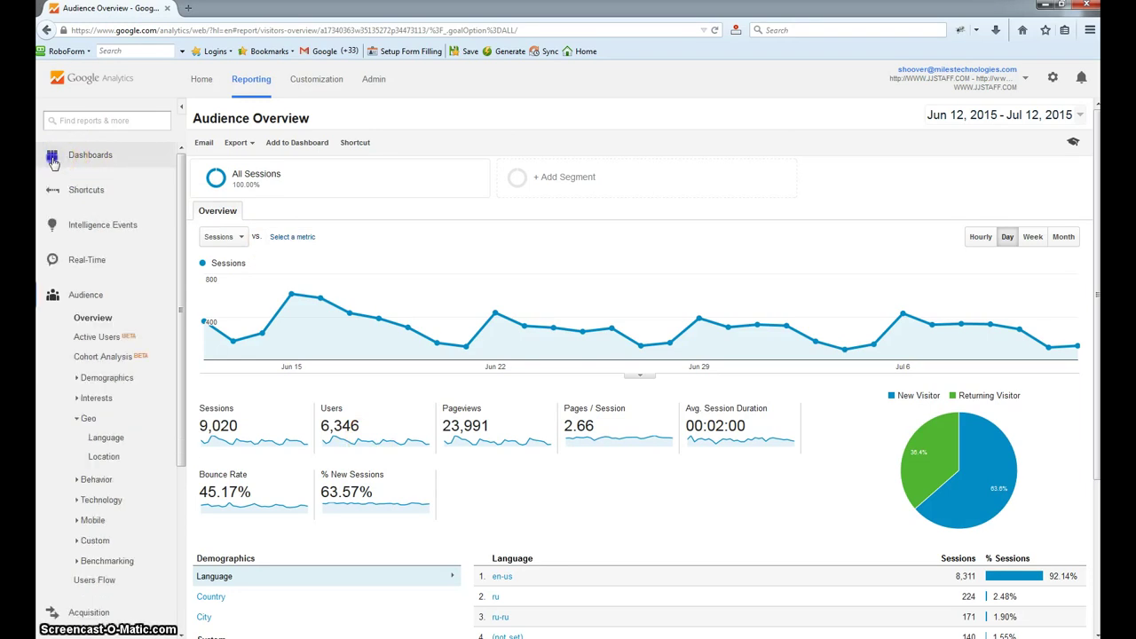
click(54, 165)
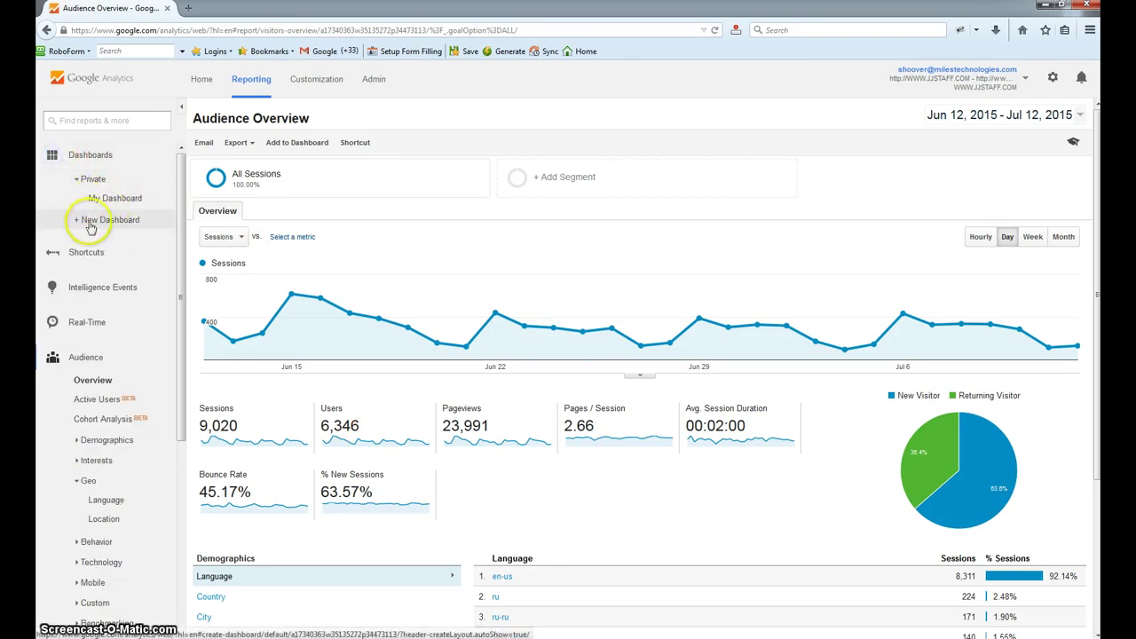
click(98, 224)
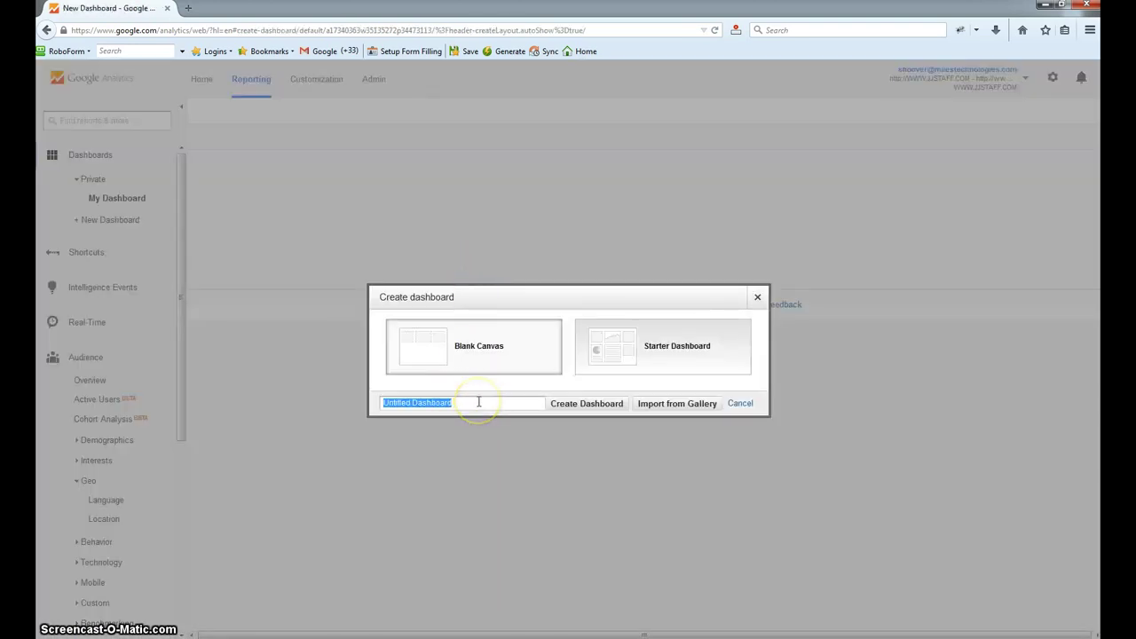
text(Website Metrics)
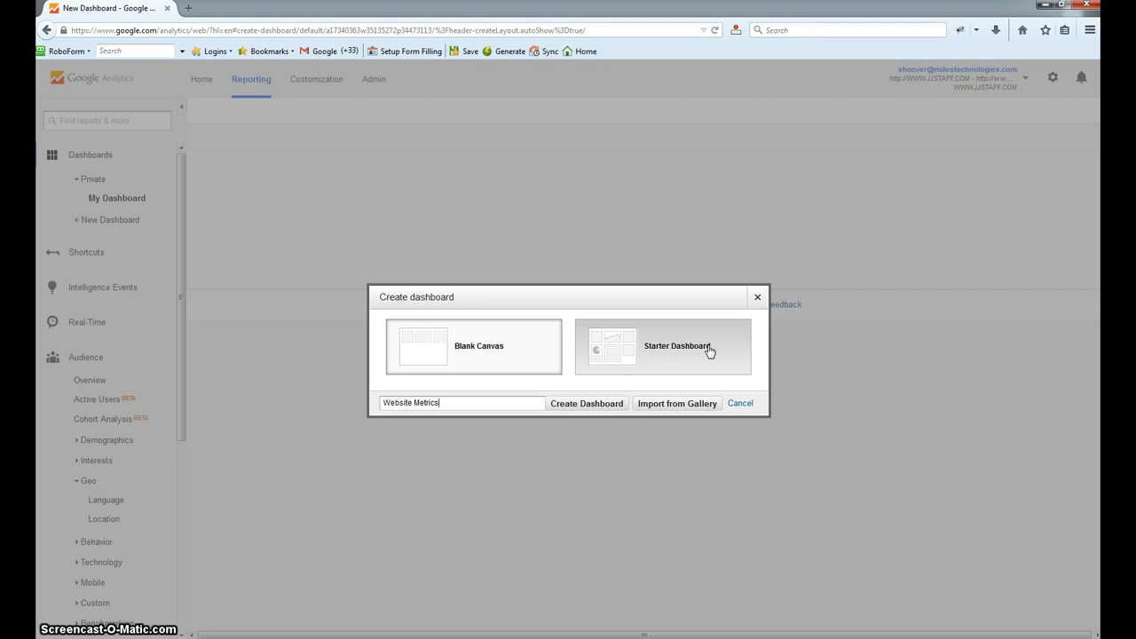
click(589, 406)
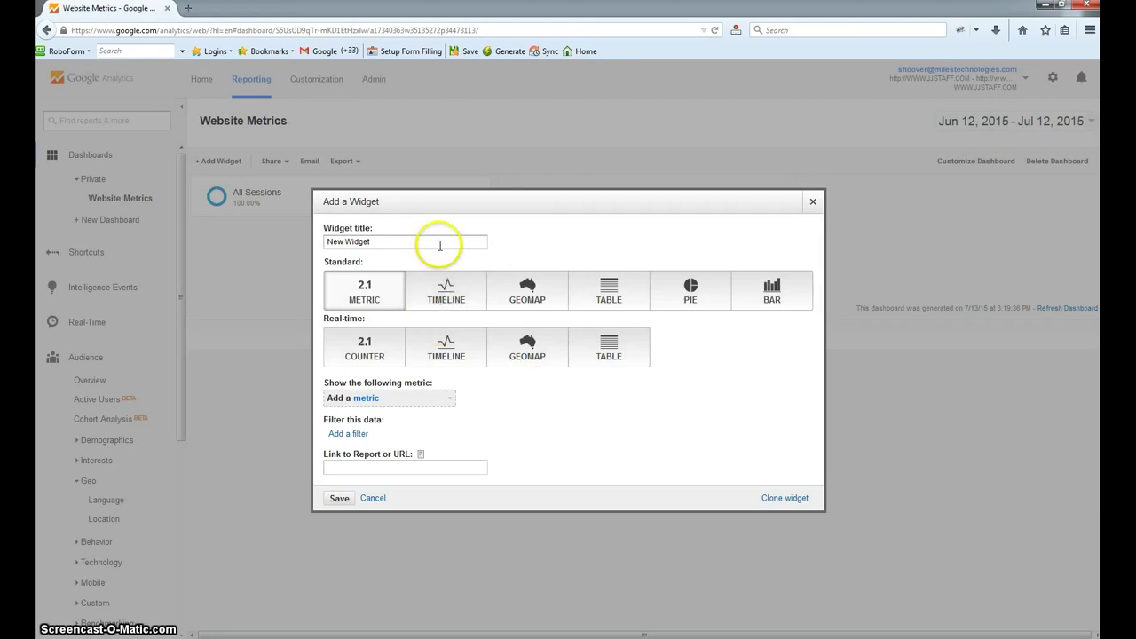
- Add a standard Timeline widget titled Total Traffic that graphs the Users metric over time
drag(439, 245, 179, 239)
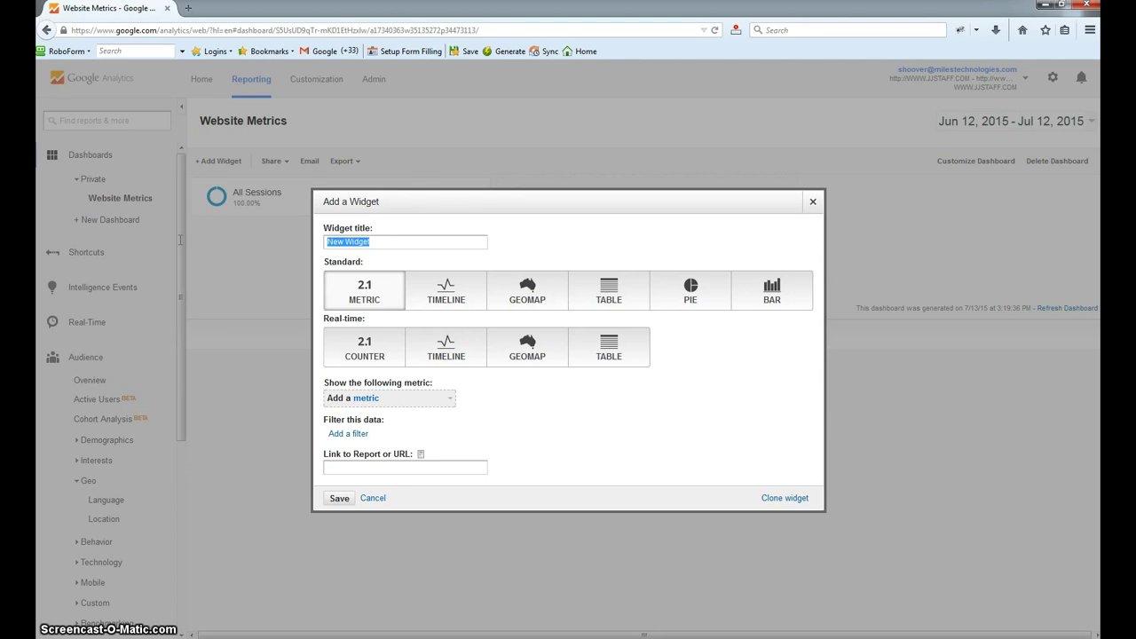
text(Tot)
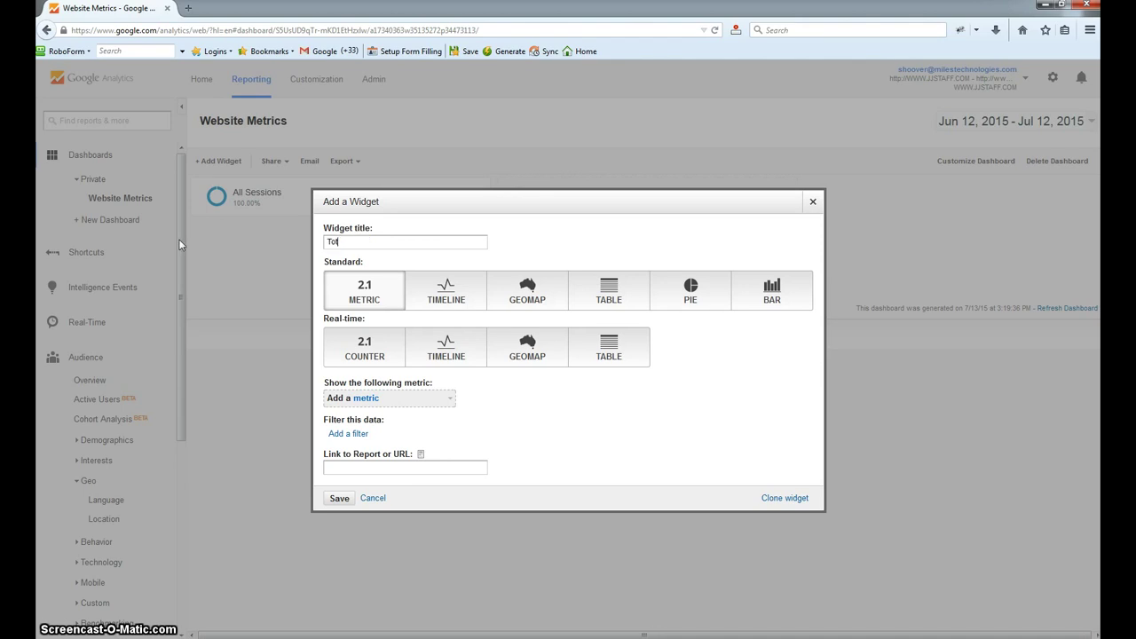
text(al Traffic)
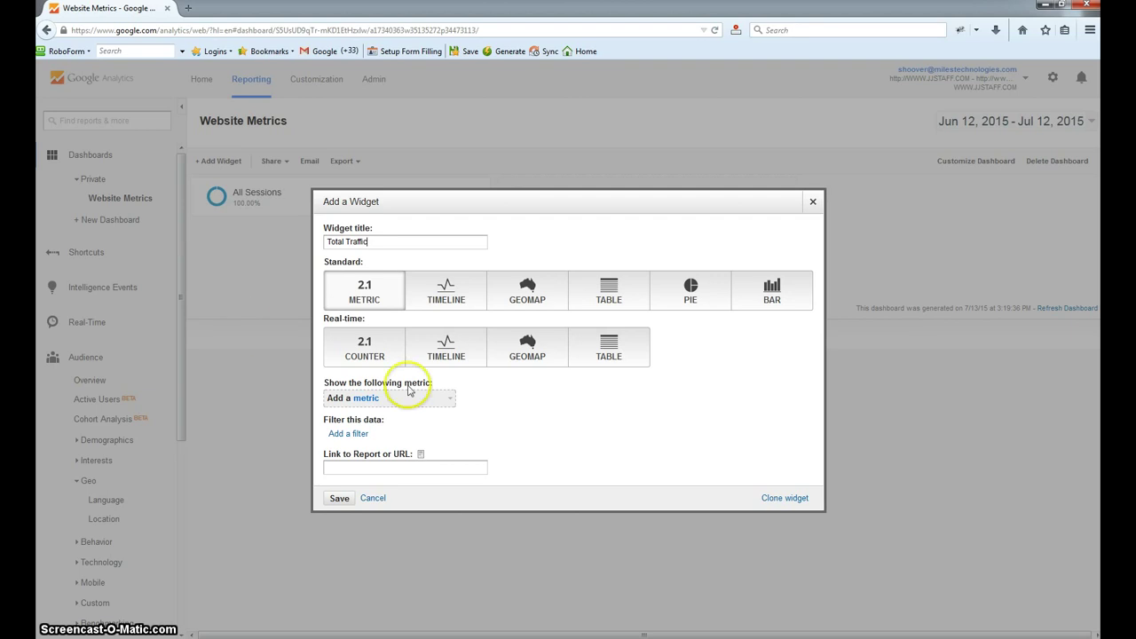
click(451, 304)
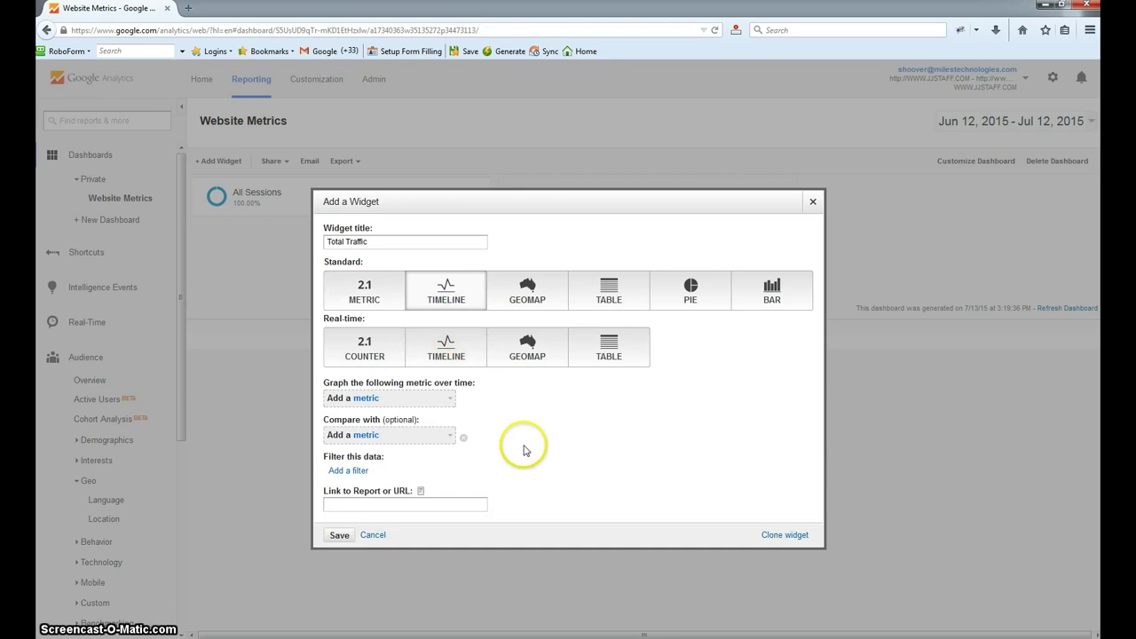
click(368, 398)
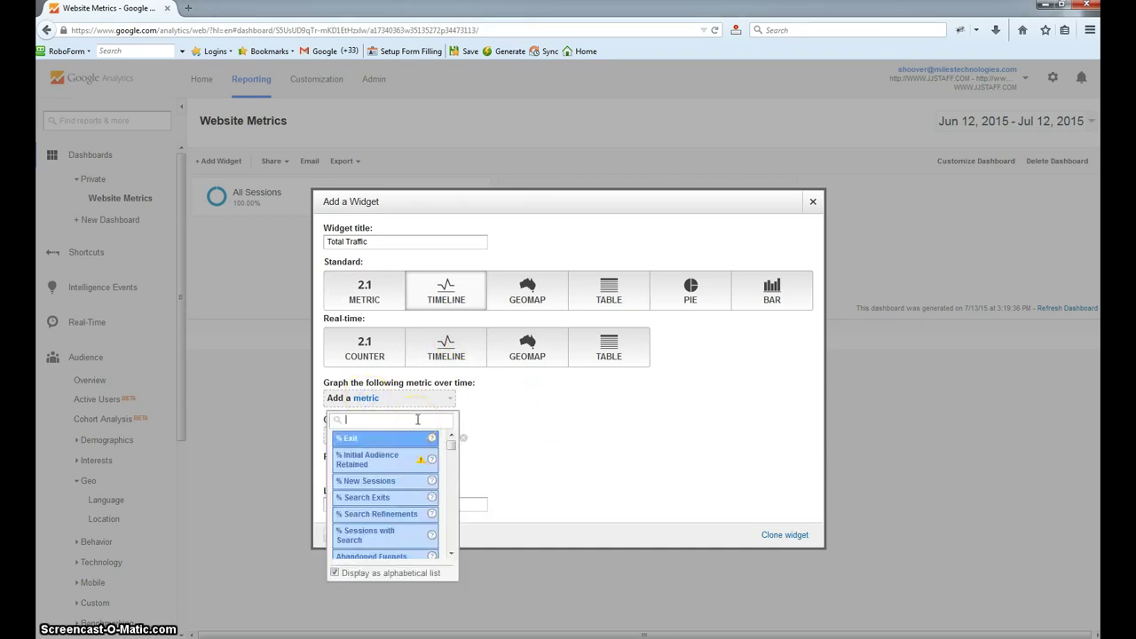
text(users)
click(391, 456)
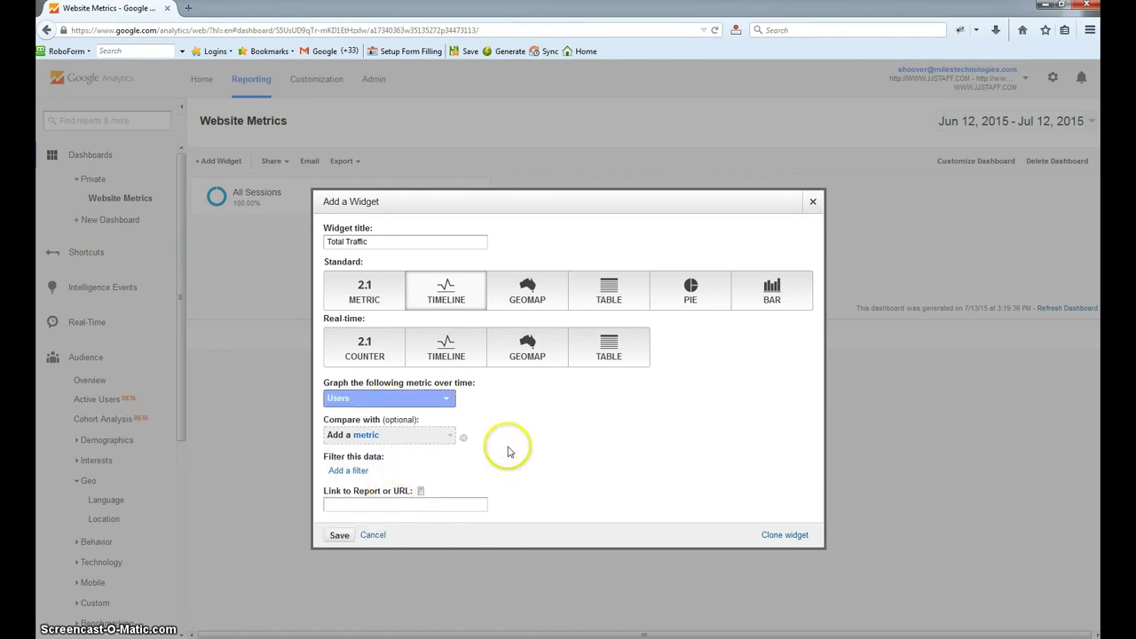
click(336, 538)
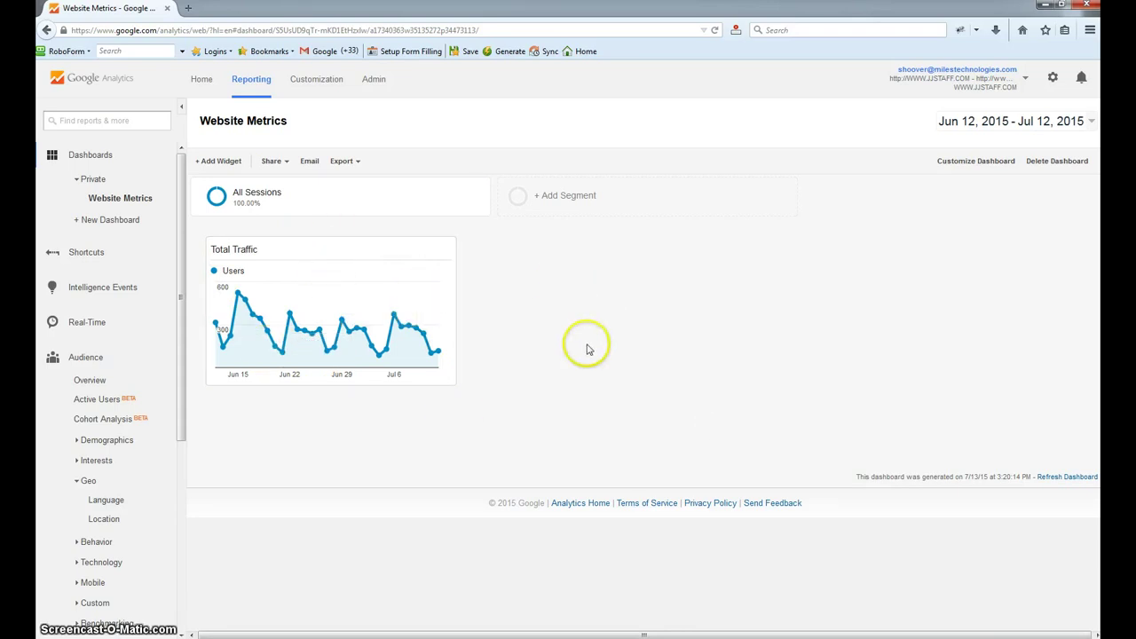
- Add a standard Metric widget titled Total Sessions showing Sessions, and place it below the Total Traffic chart
click(230, 165)
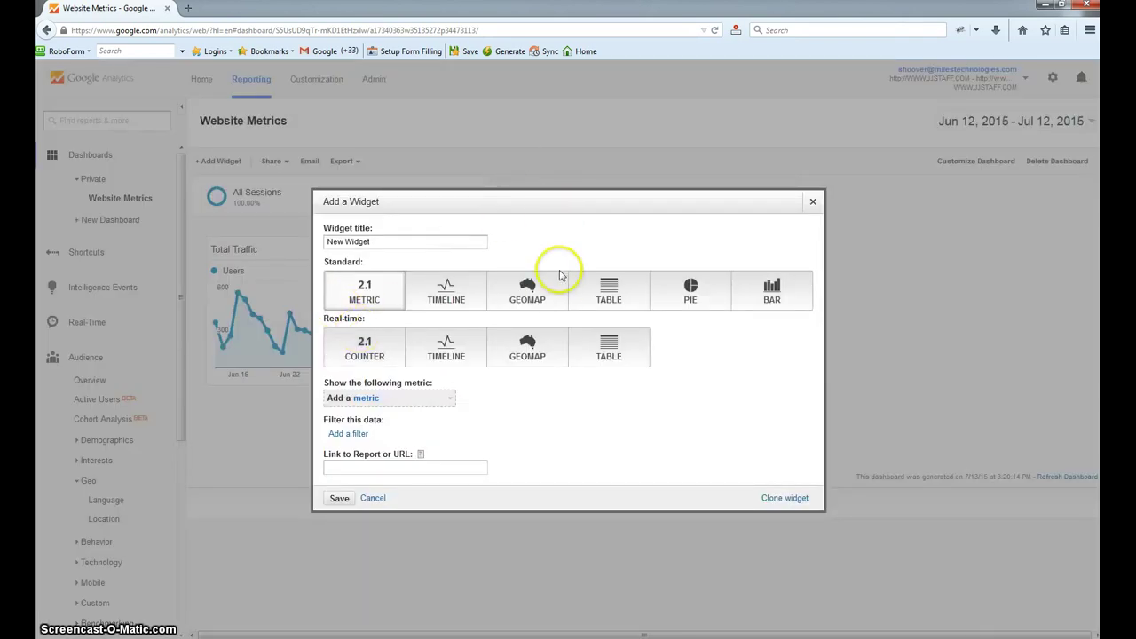
drag(449, 241, 246, 220)
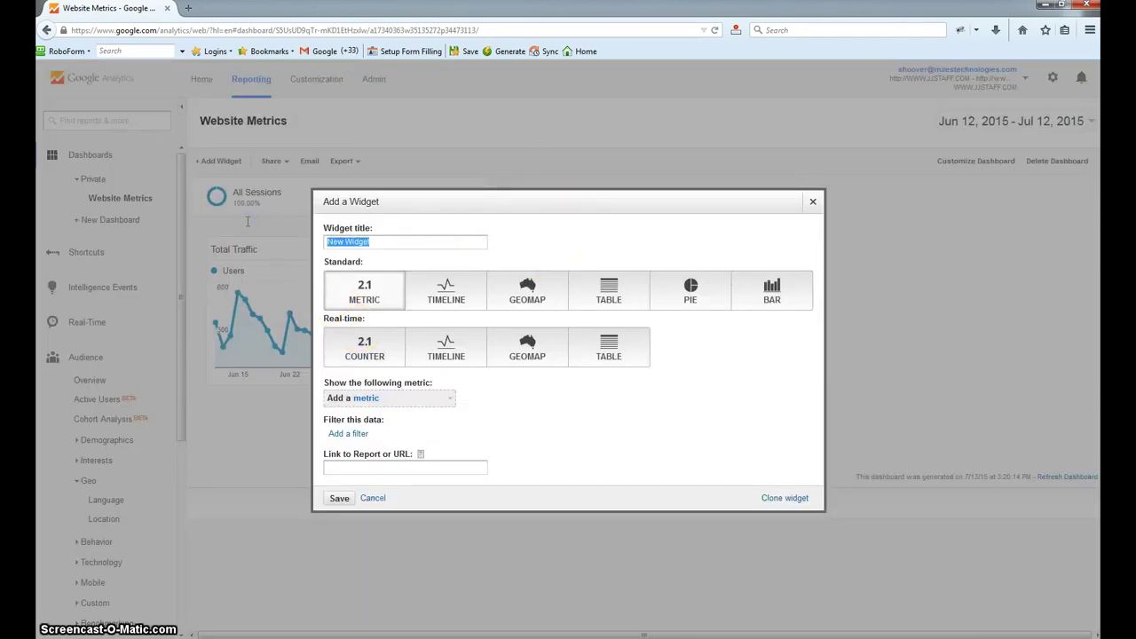
text(Total Sessions)
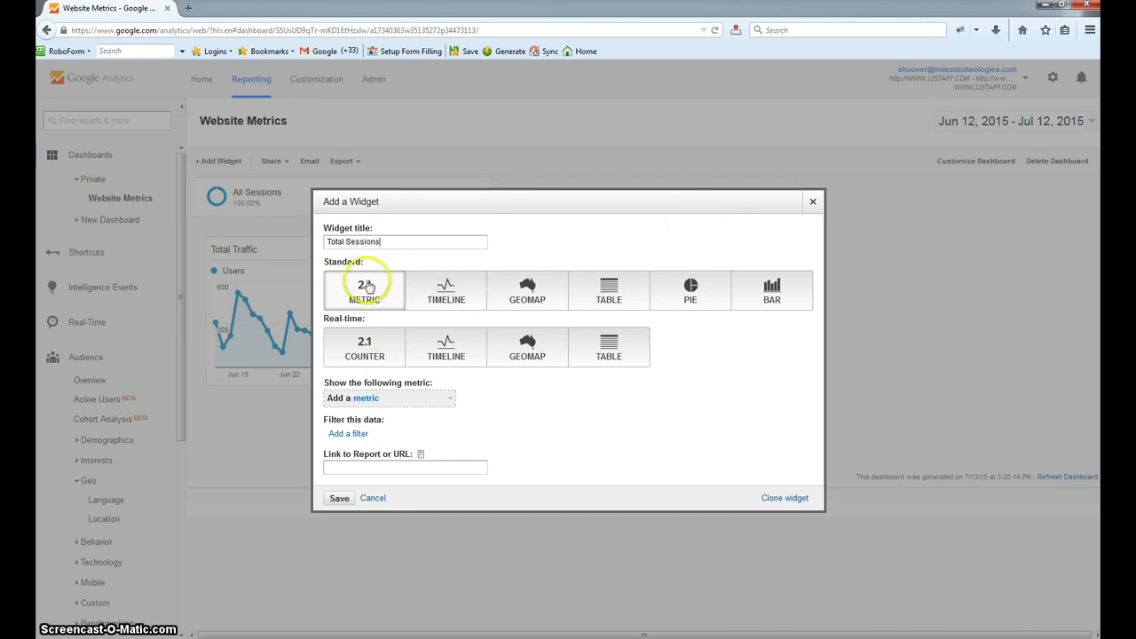
click(365, 398)
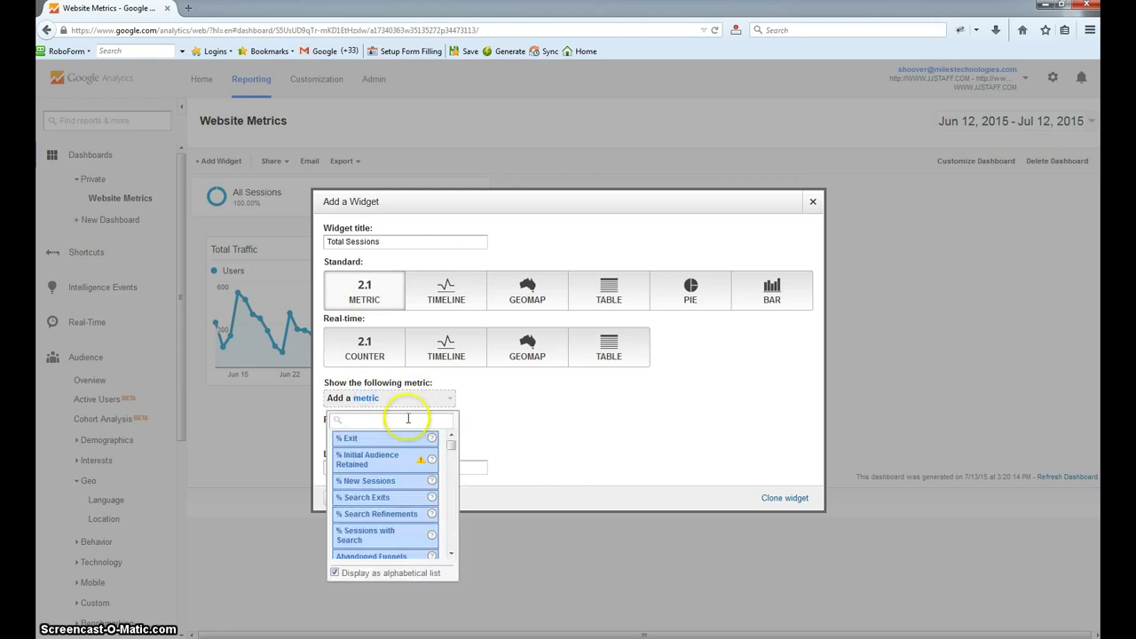
text(se)
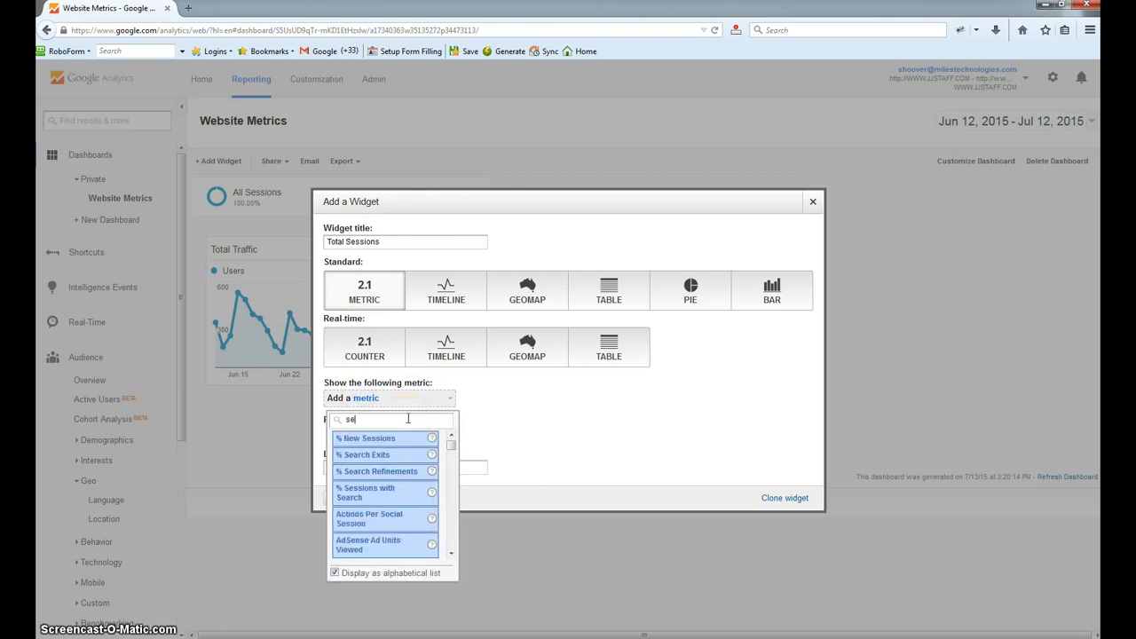
text(ssions)
scroll(395, 463, down, 3)
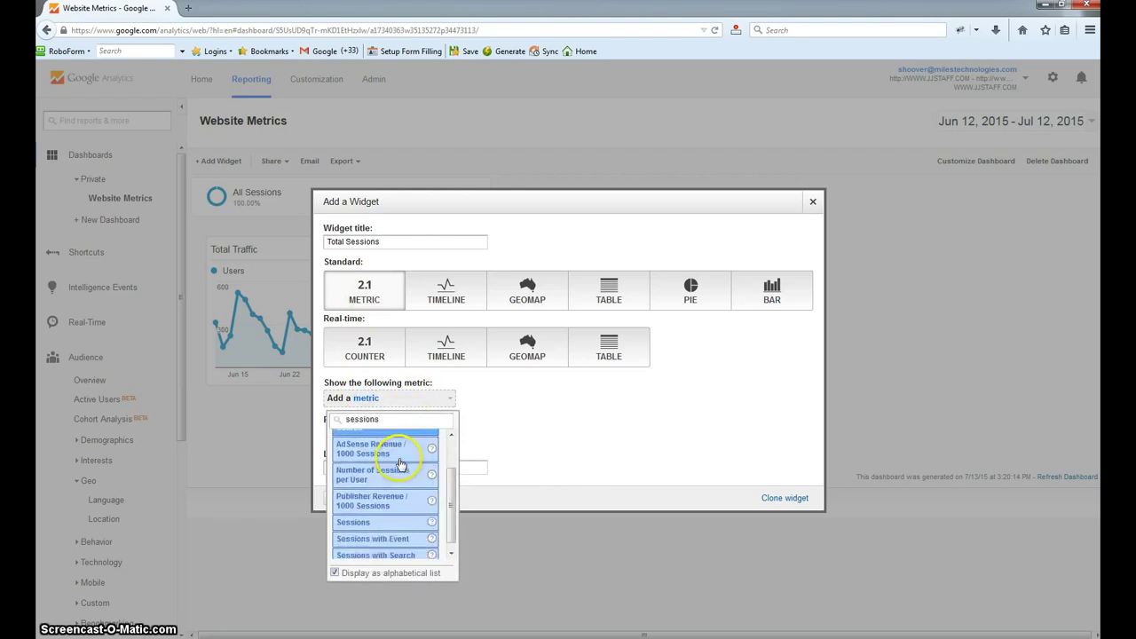
click(373, 518)
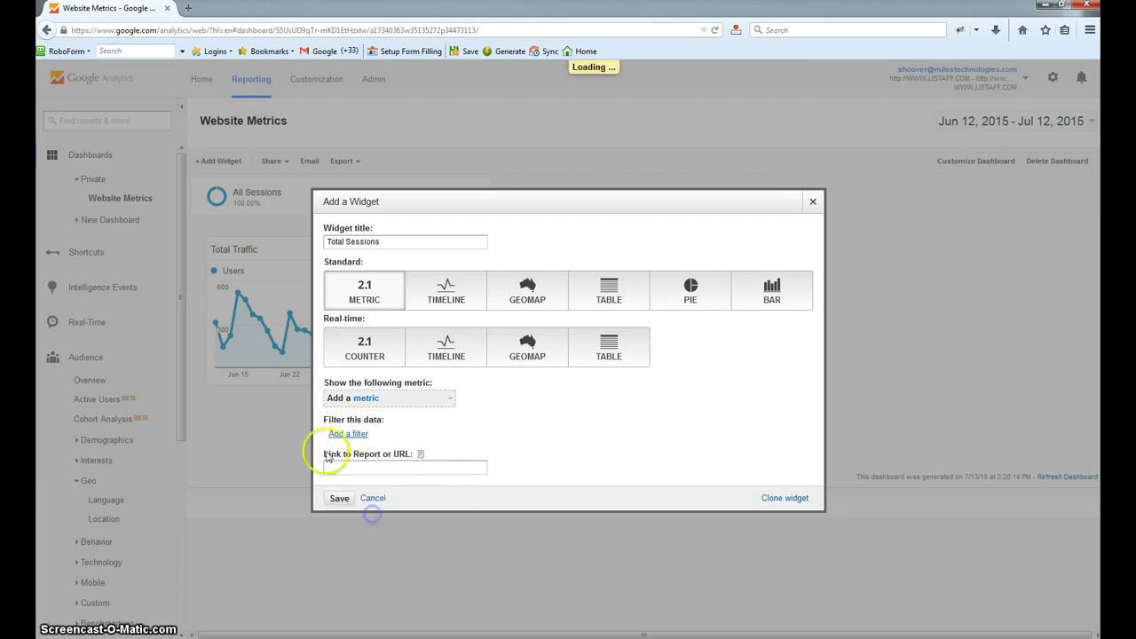
click(339, 502)
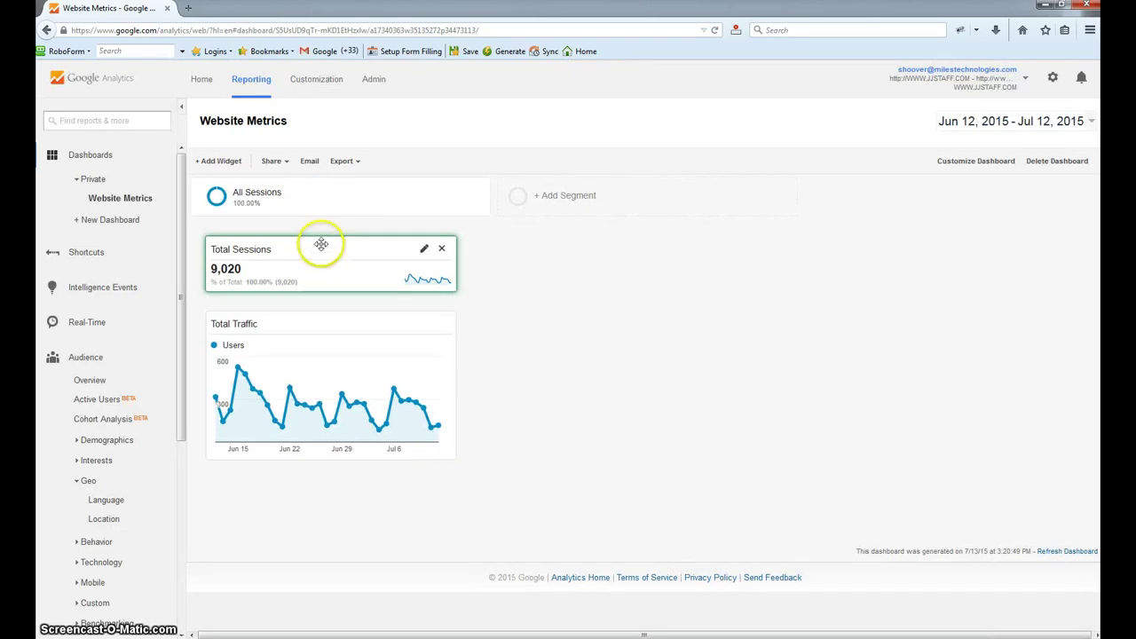
drag(292, 479, 328, 456)
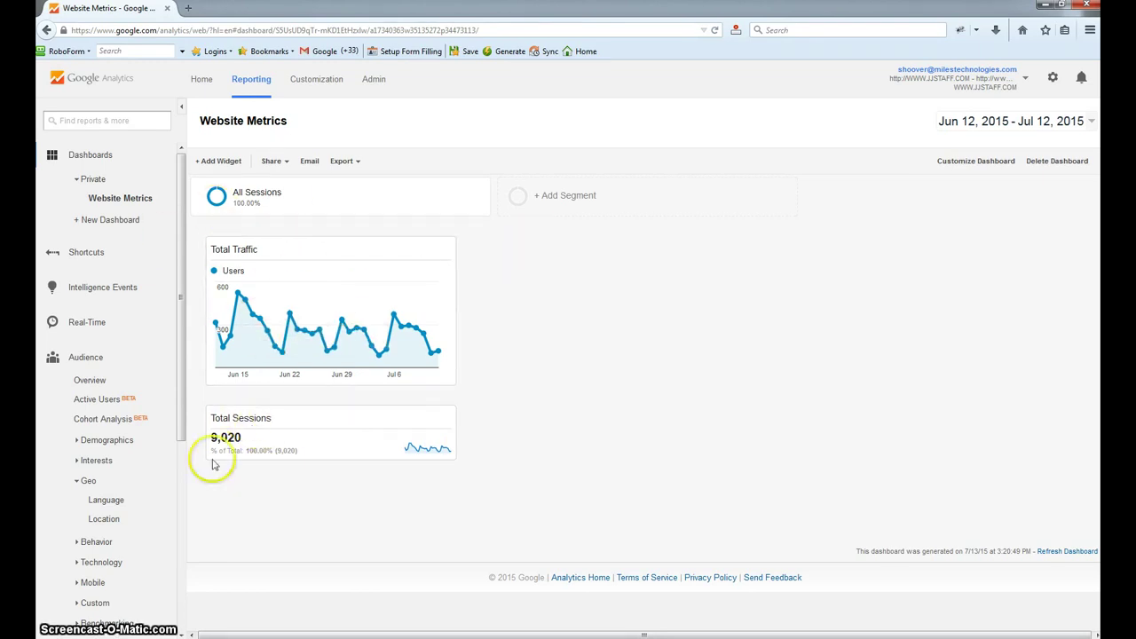
- Add a standard Metric widget titled Total Users showing Users, and place it between the Total Traffic and Total Sessions widgets
click(227, 163)
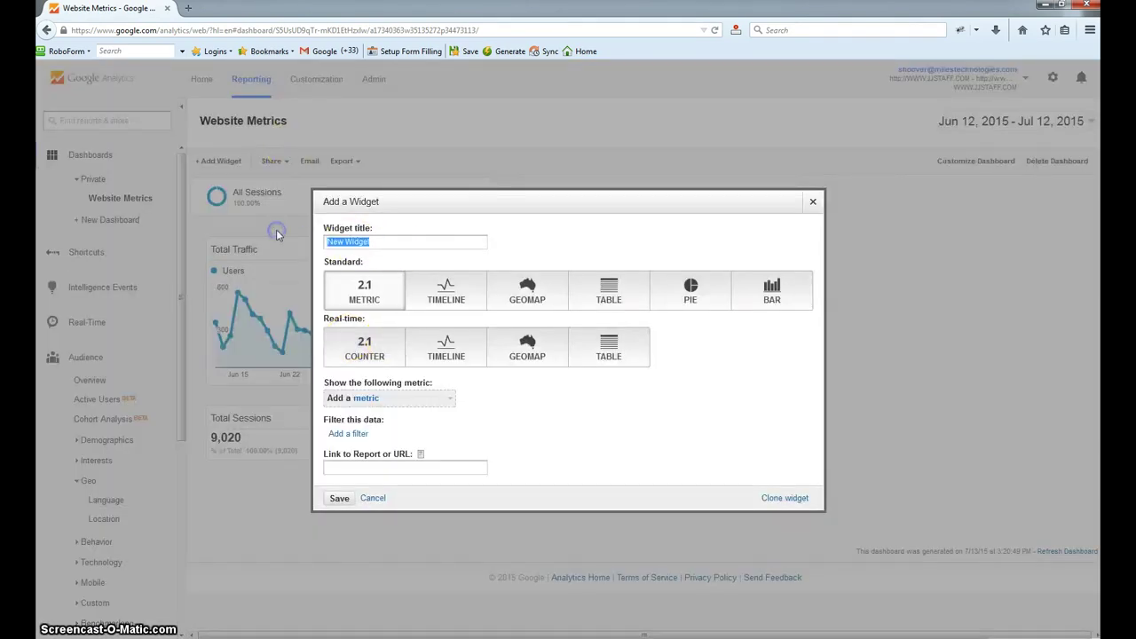
text(Total U)
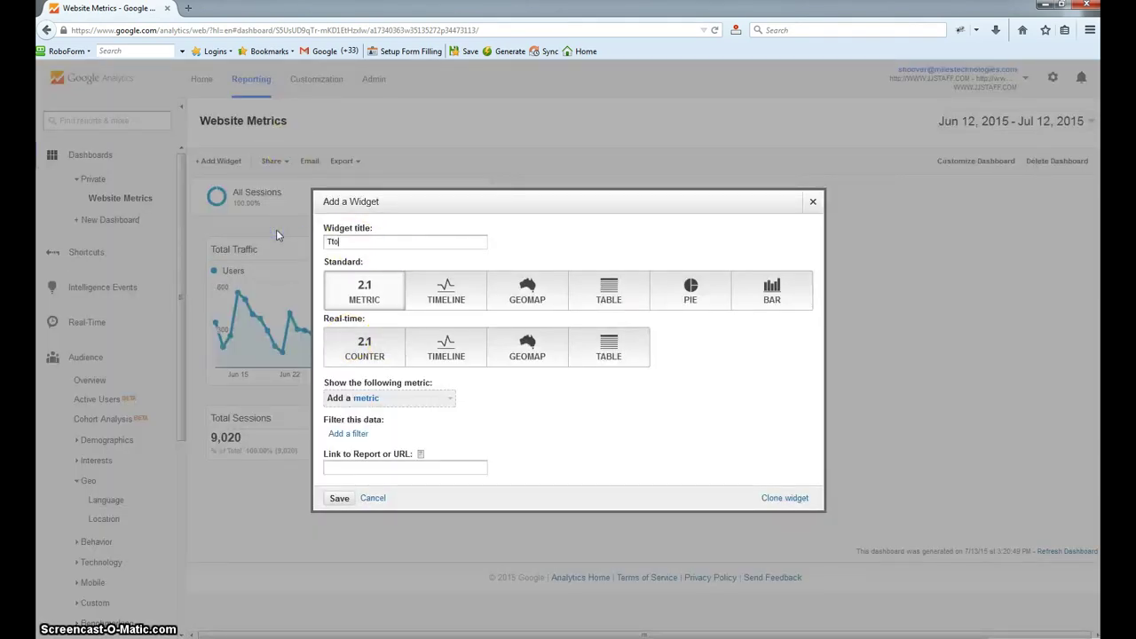
text(sers)
click(366, 300)
click(375, 398)
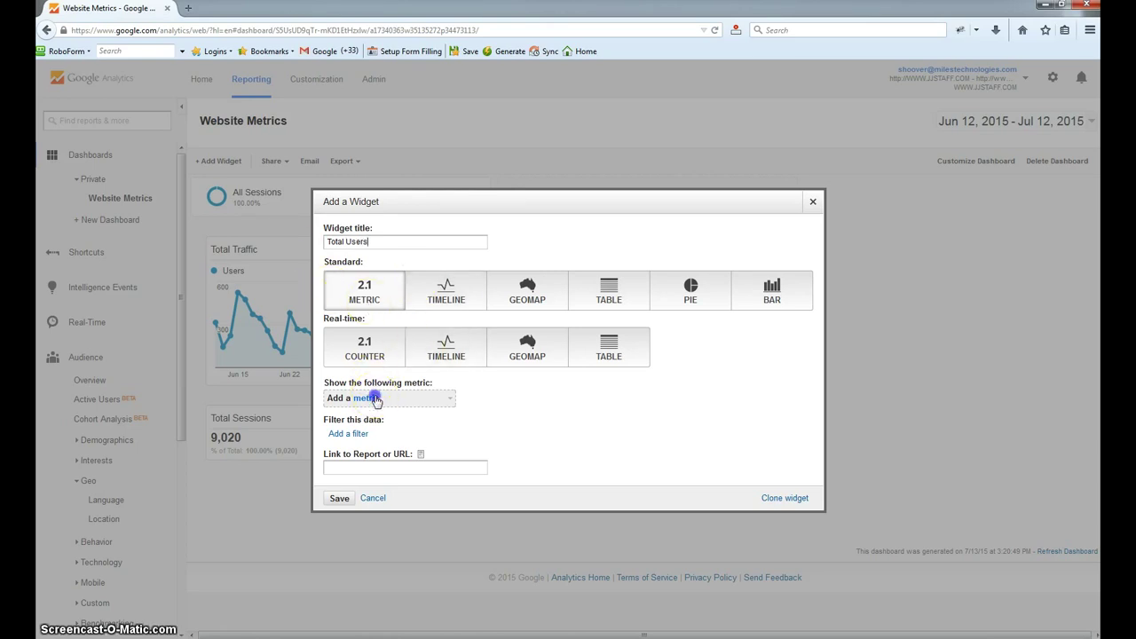
text(users)
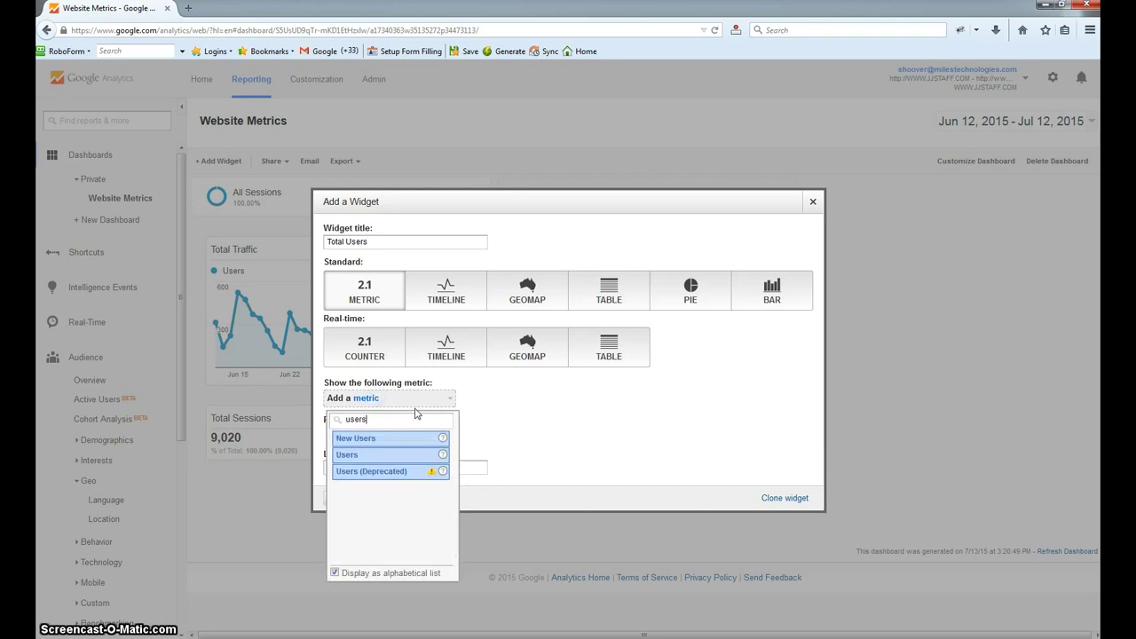
click(391, 455)
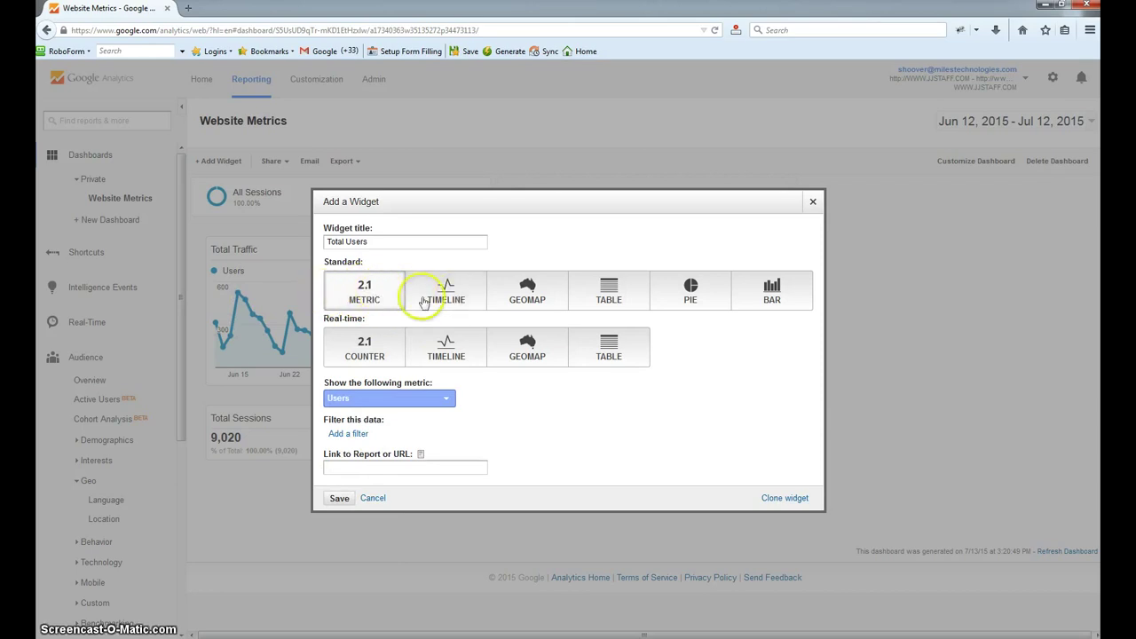
click(334, 499)
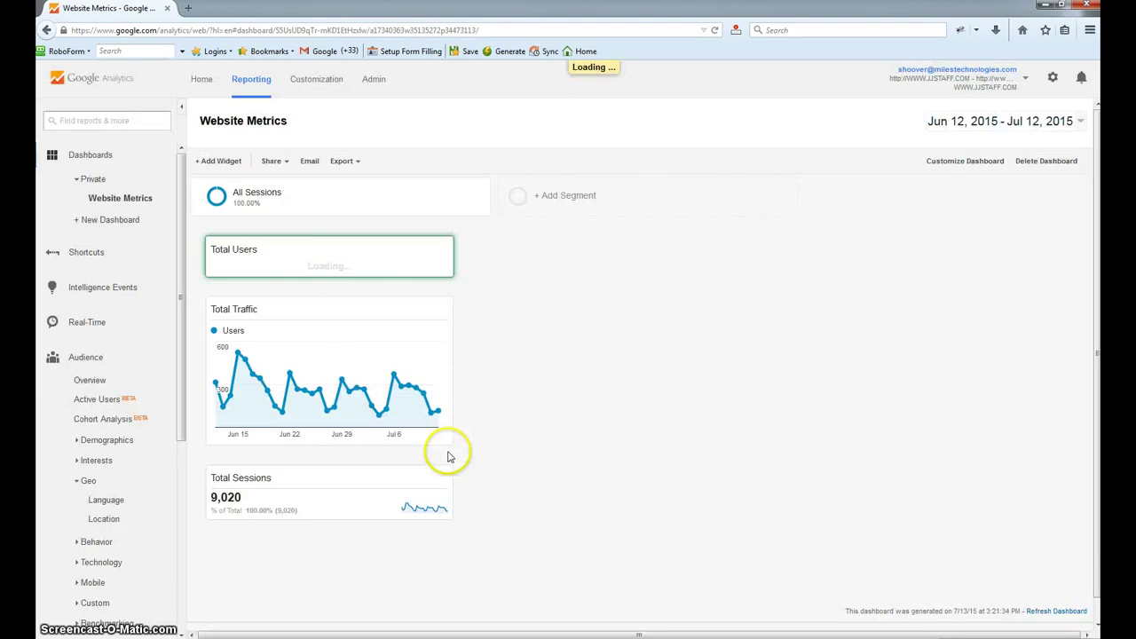
drag(304, 247, 381, 470)
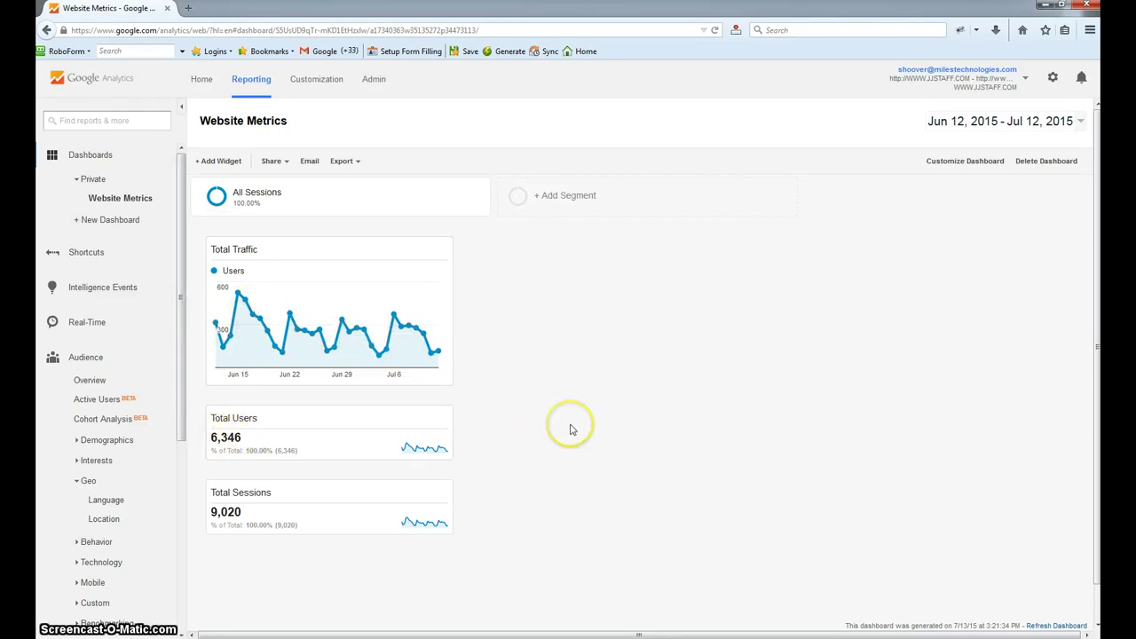
- Add a standard Metric widget titled Total Pageviews showing the Pageviews metric
scroll(571, 429, down, 1)
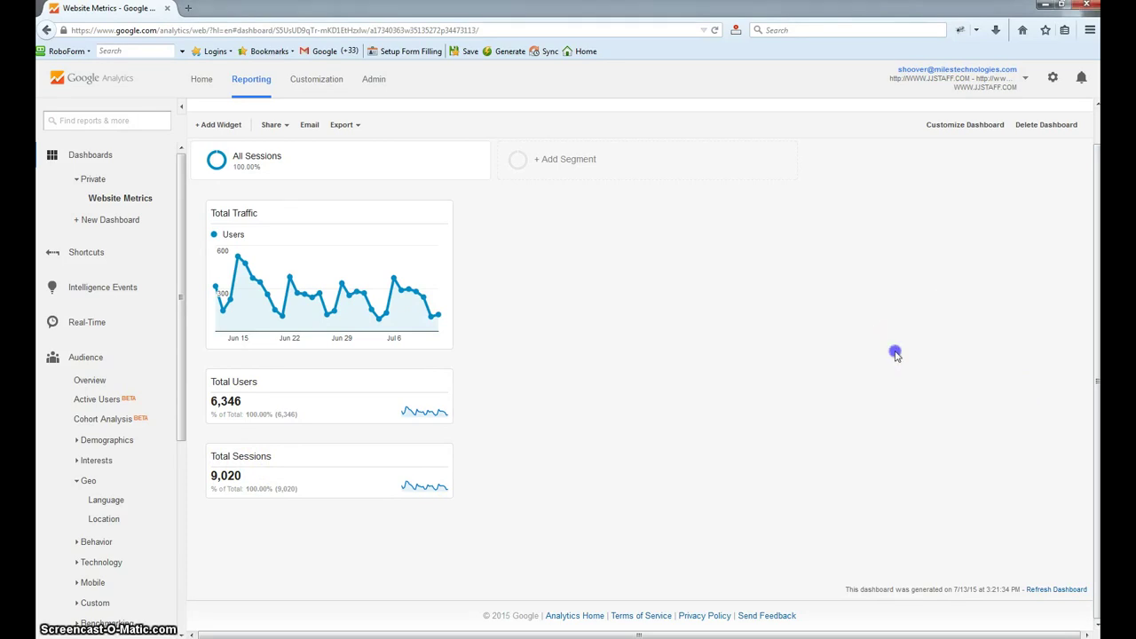
scroll(896, 353, up, 1)
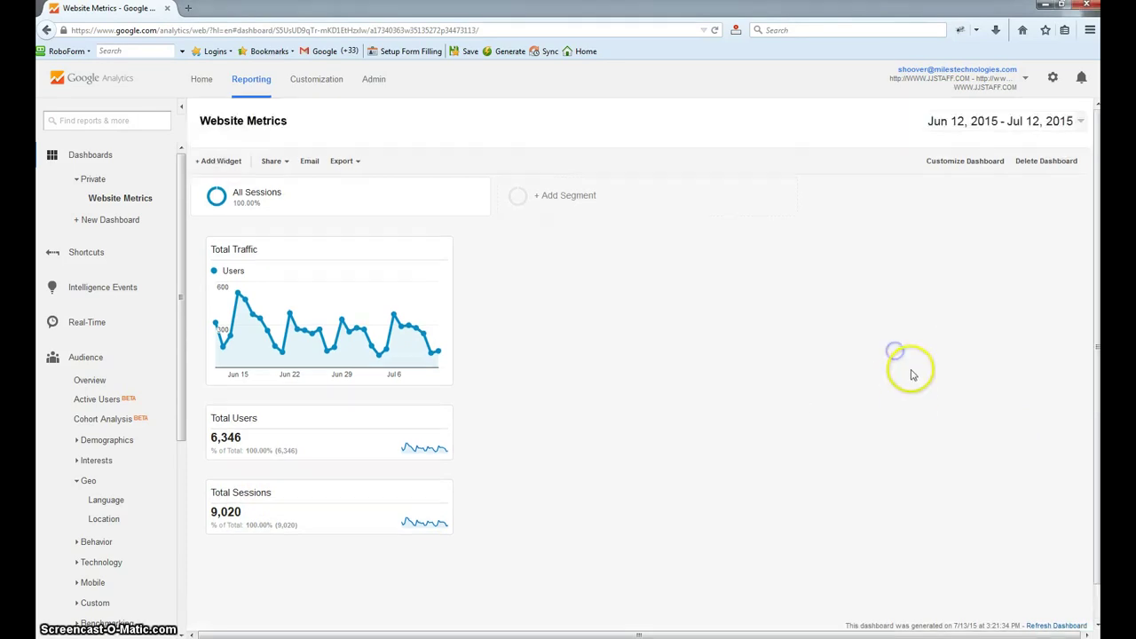
click(221, 160)
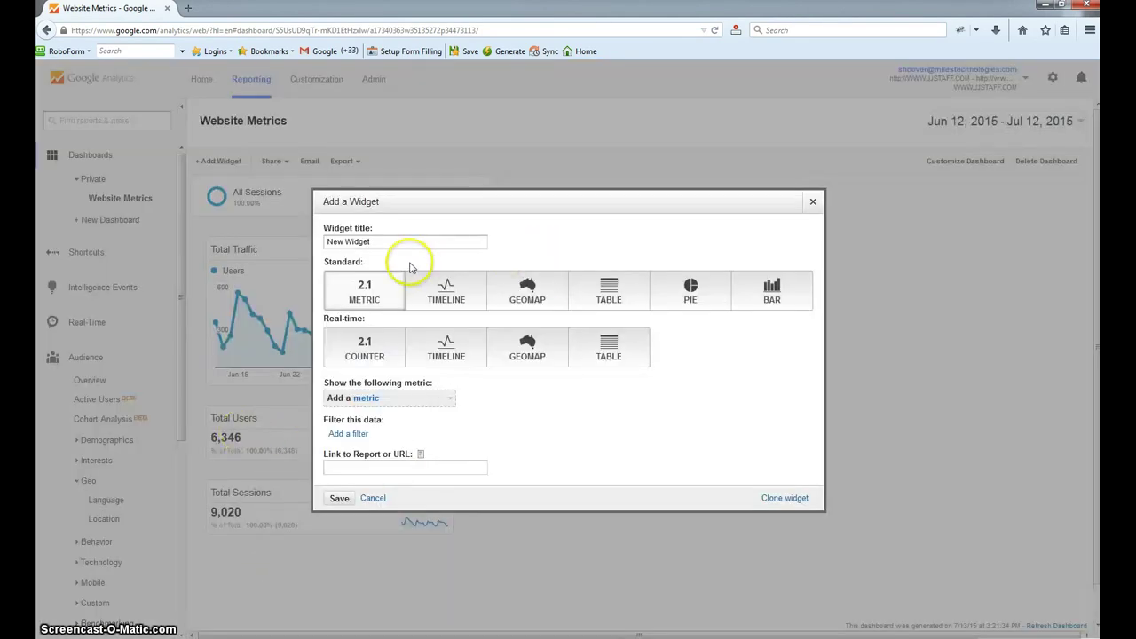
click(423, 245)
key(ctrl+a)
text(Tot)
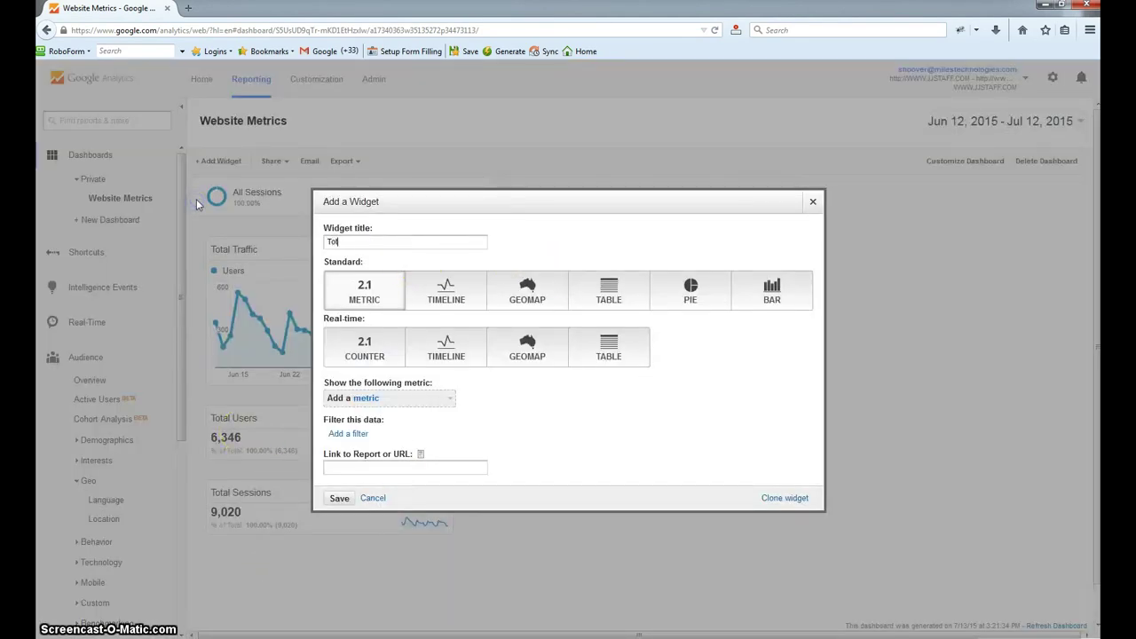
text(al Pageviews)
click(376, 404)
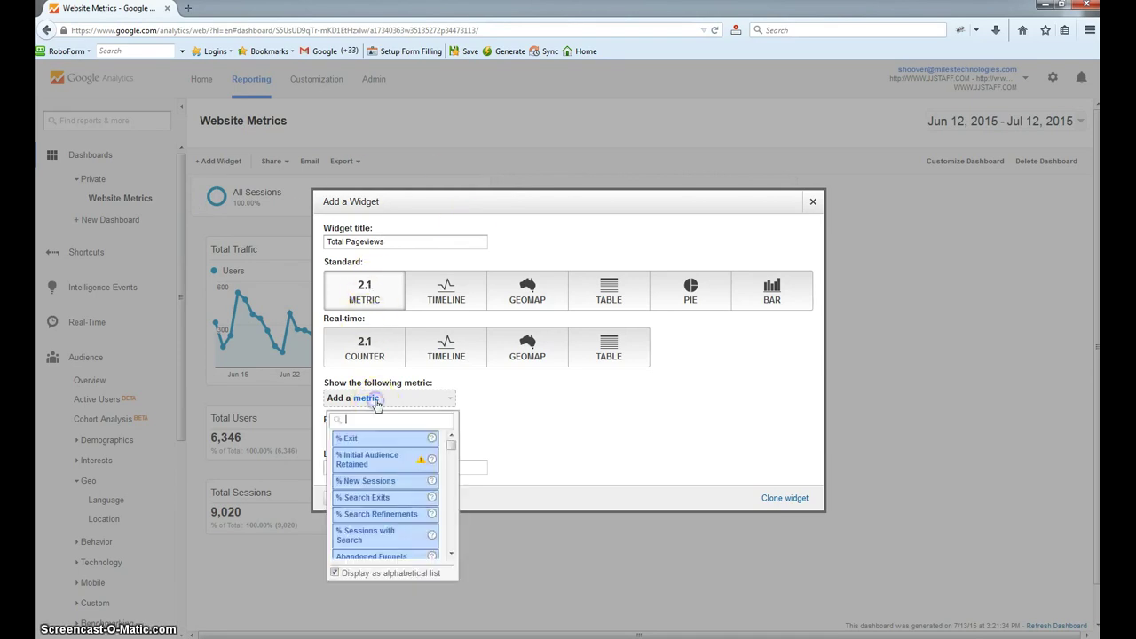
click(387, 422)
text(p)
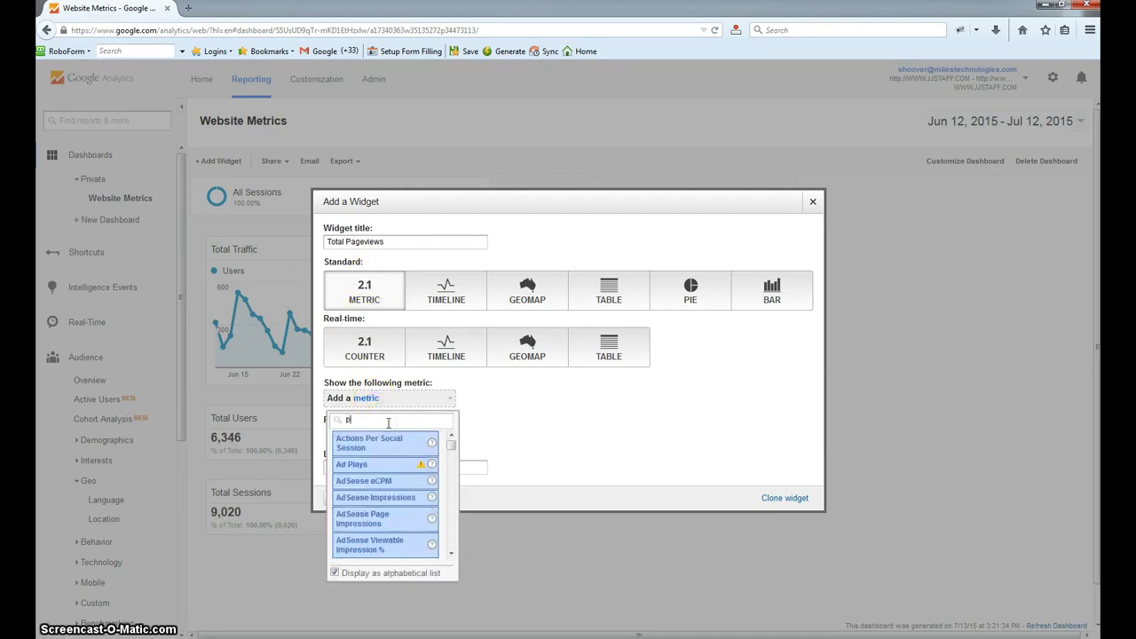
text(agew)
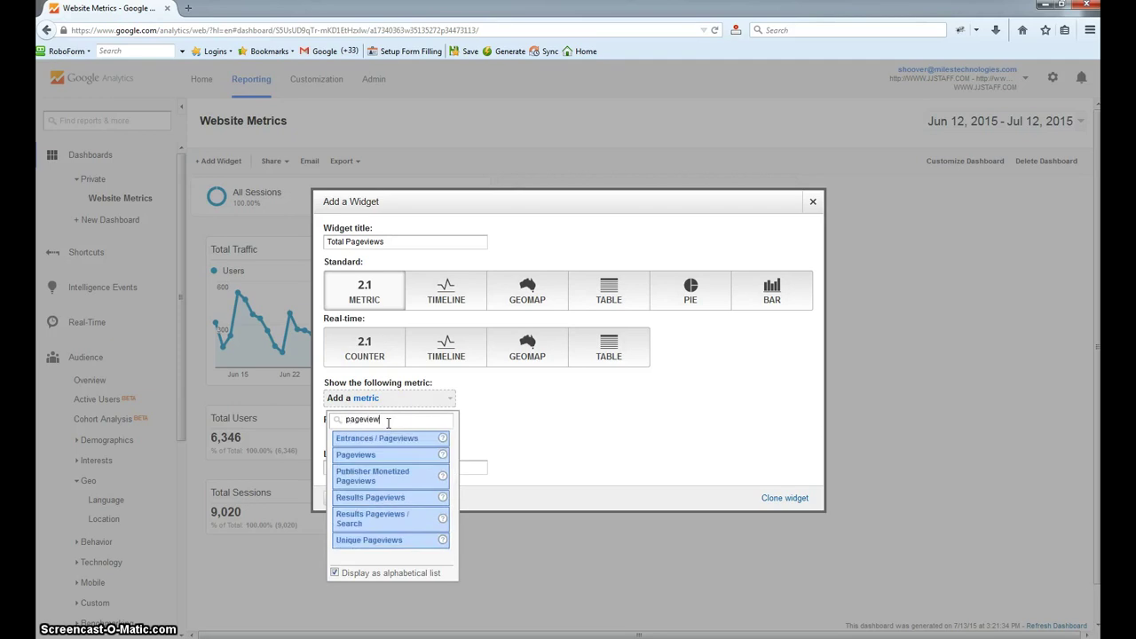
click(400, 456)
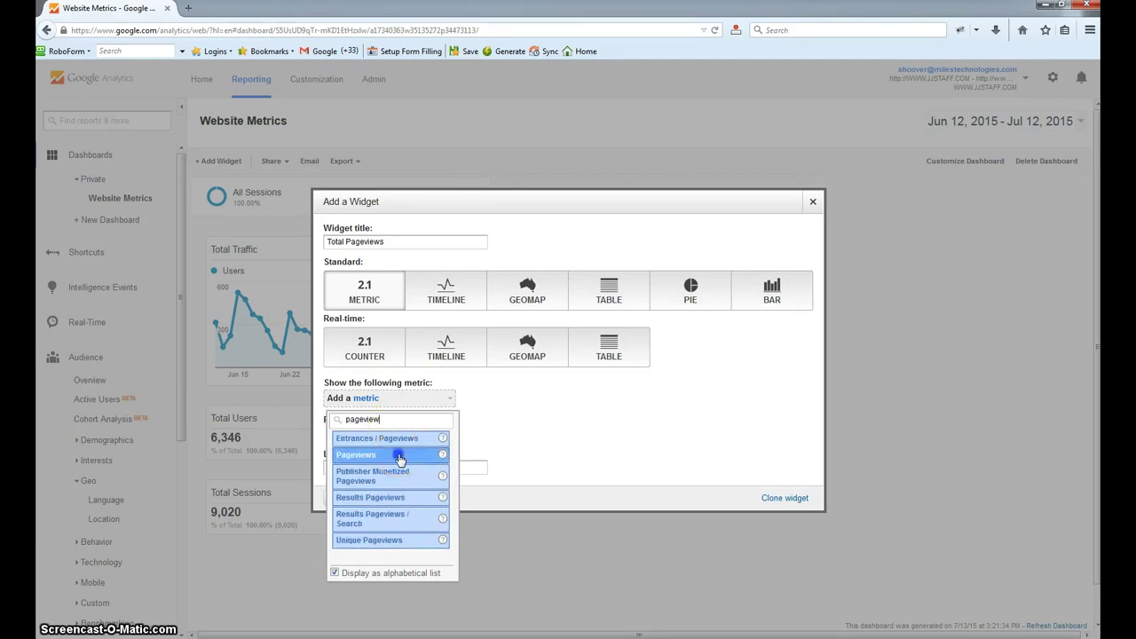
click(338, 501)
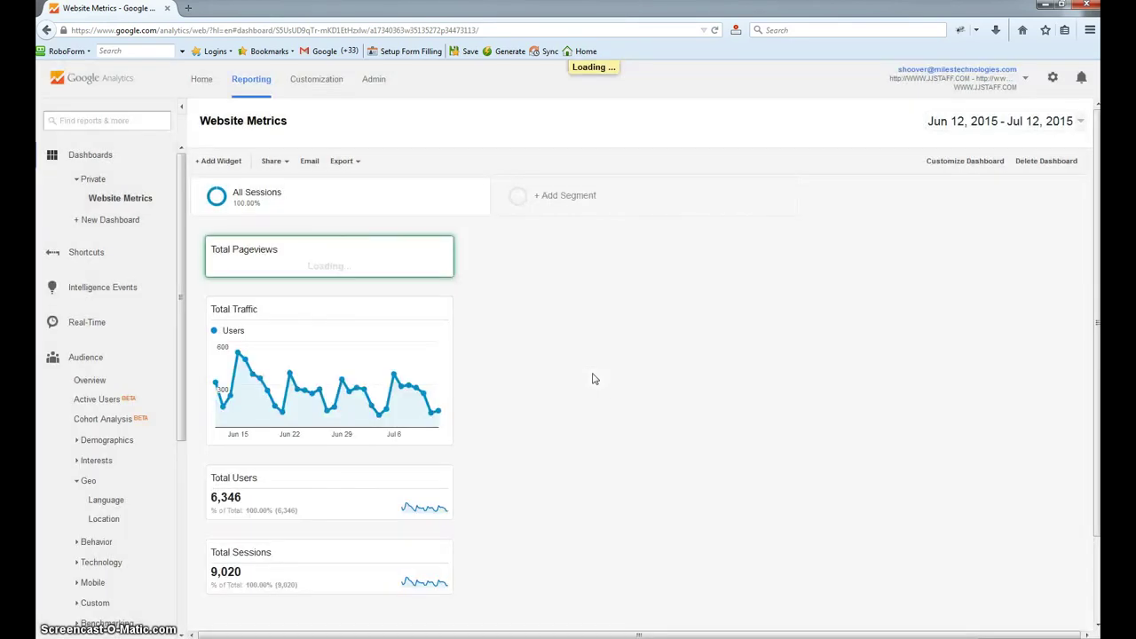
- Move the Total Pageviews widget below the Total Sessions widget
scroll(402, 277, down, 1)
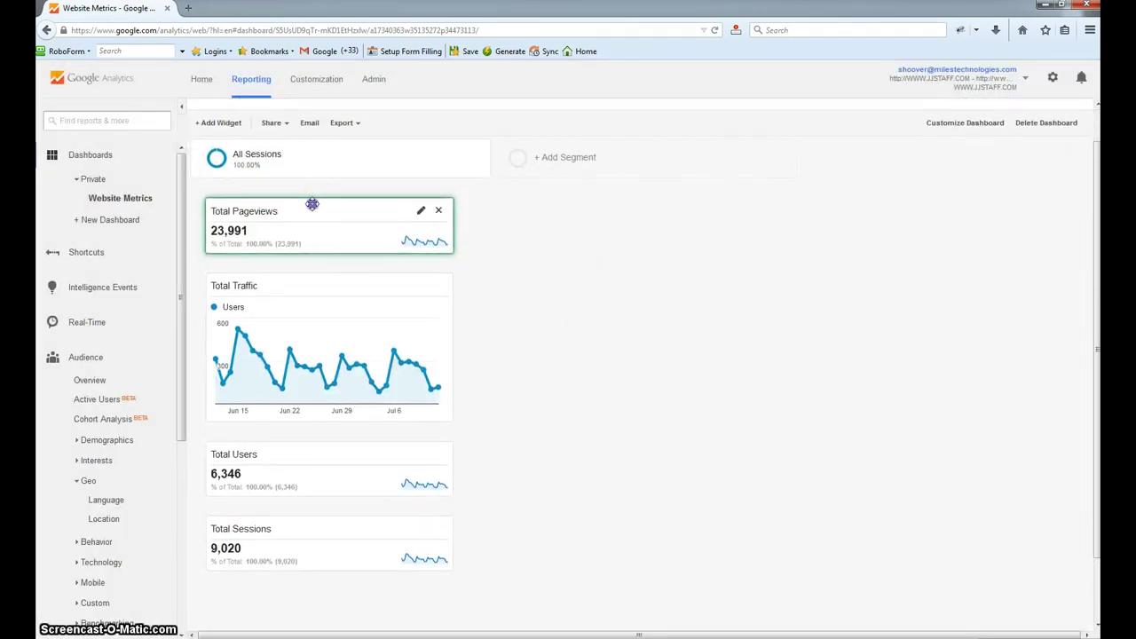
drag(294, 583, 286, 615)
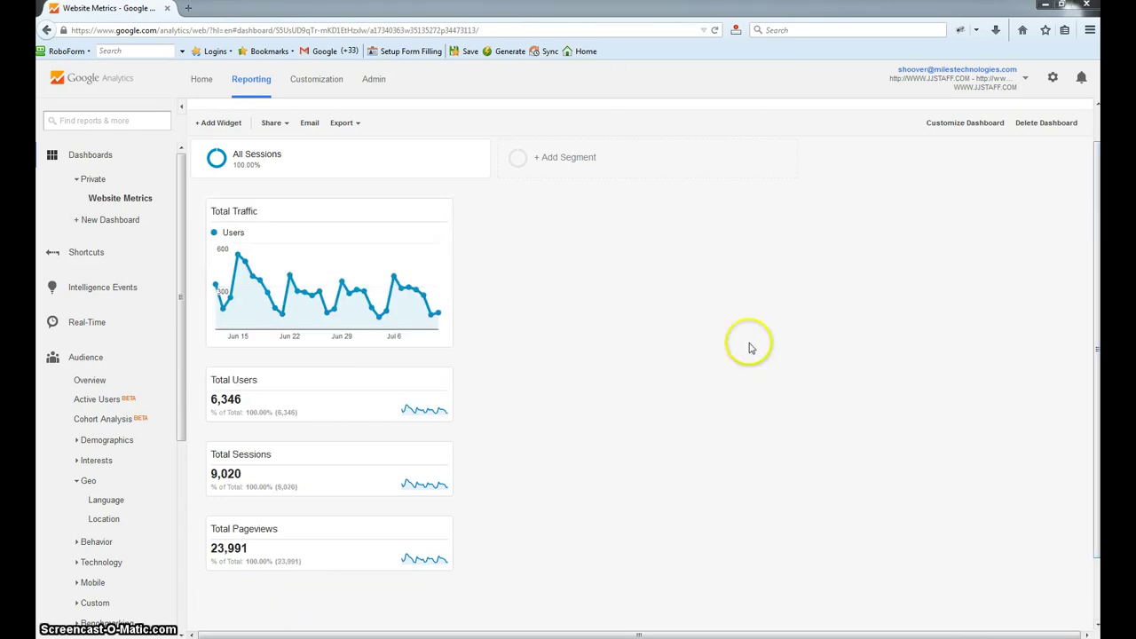
click(682, 359)
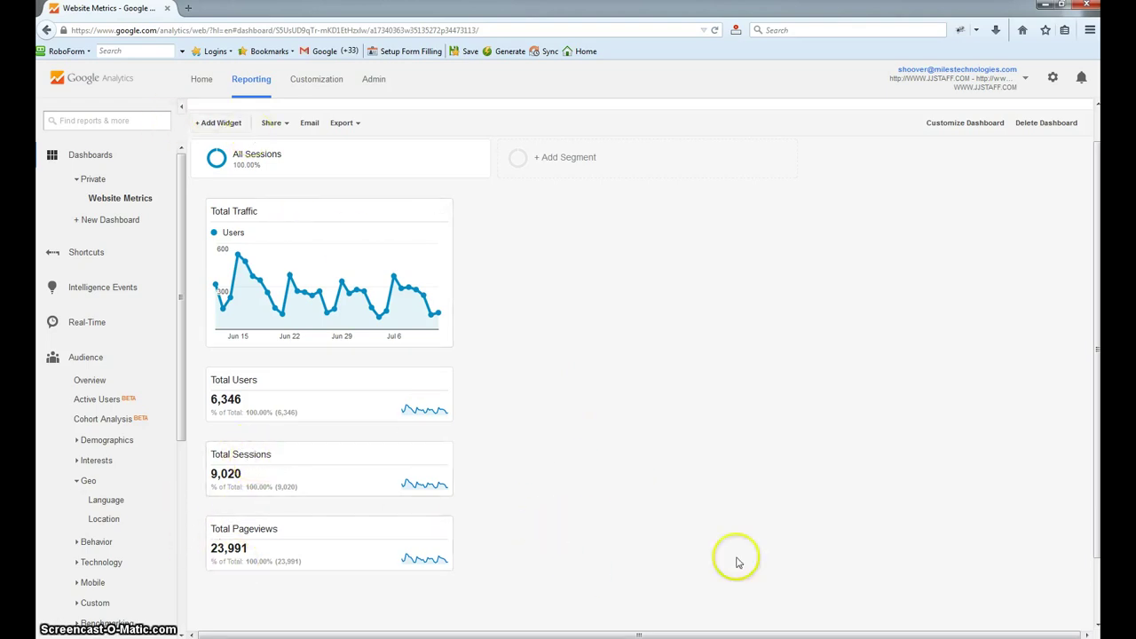
- Add a standard Metric widget titled Average Pages/Session showing the Pages / Session metric
click(220, 129)
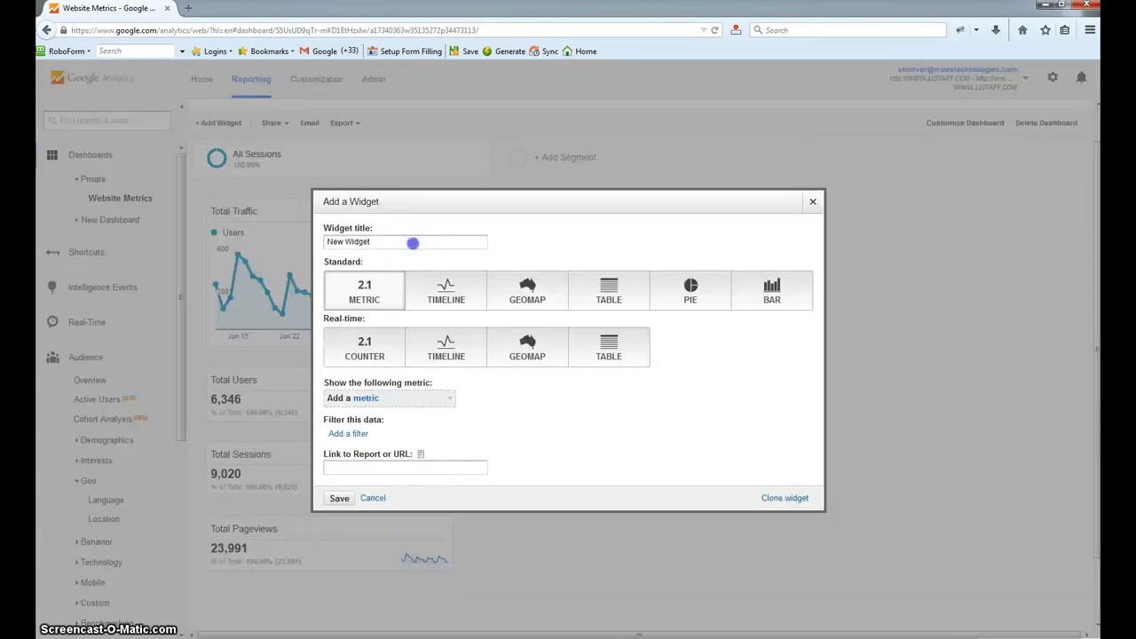
text(Average Pages/Session)
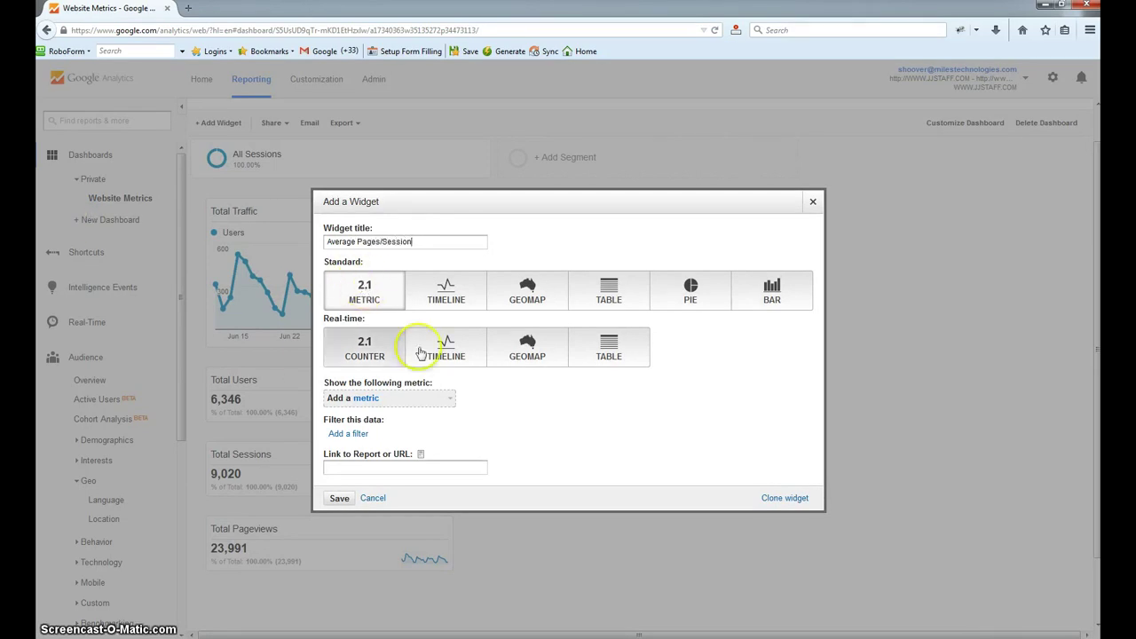
click(407, 401)
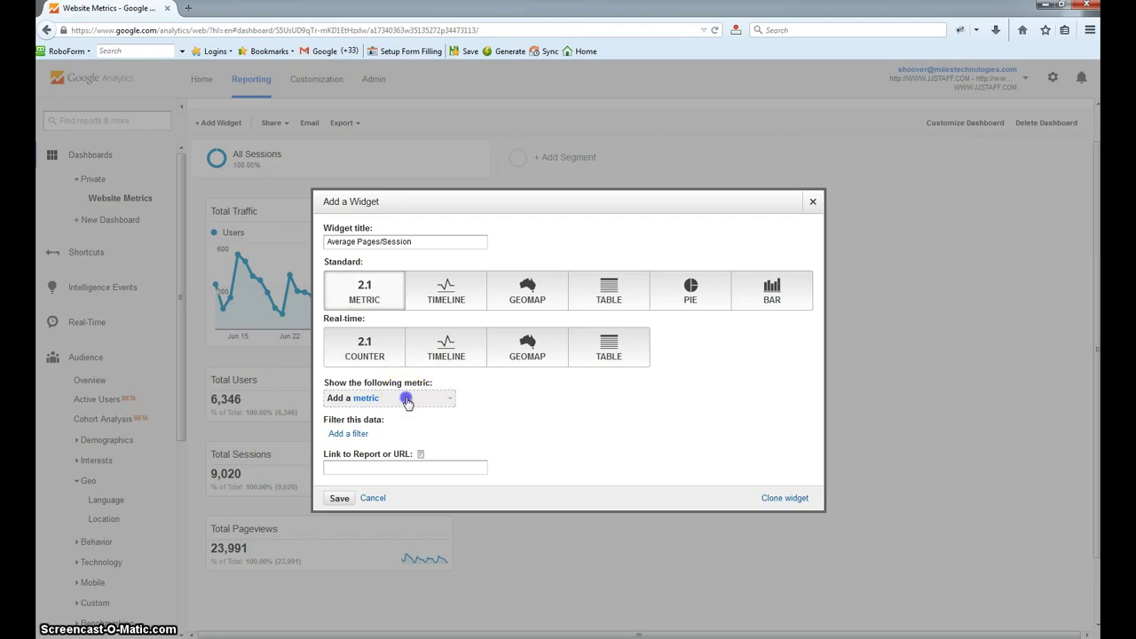
text(a)
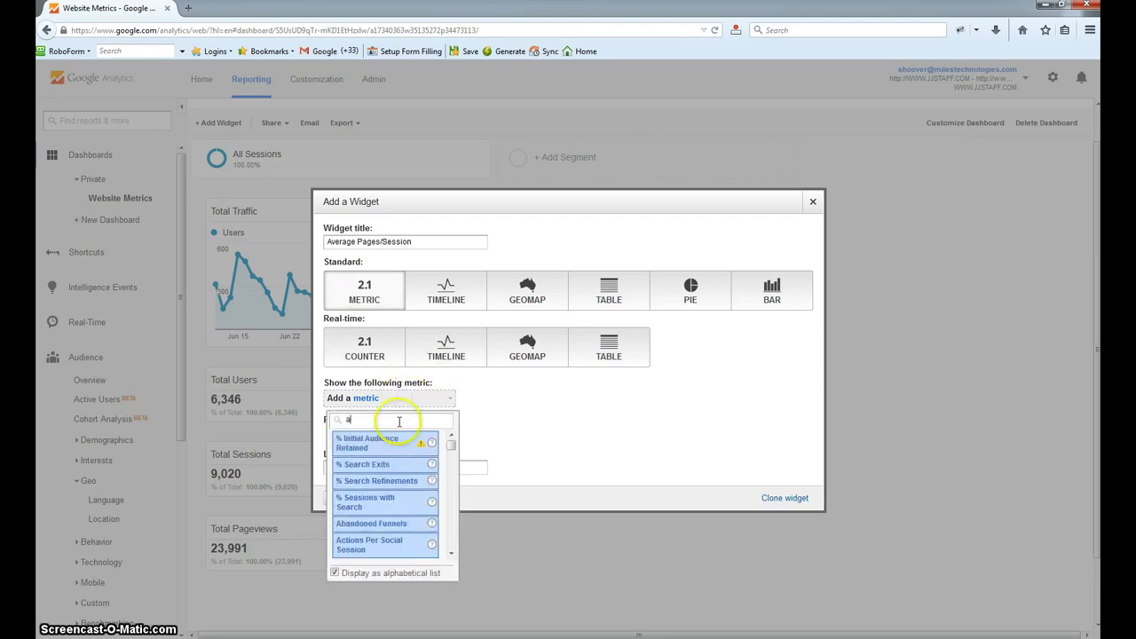
text(verage)
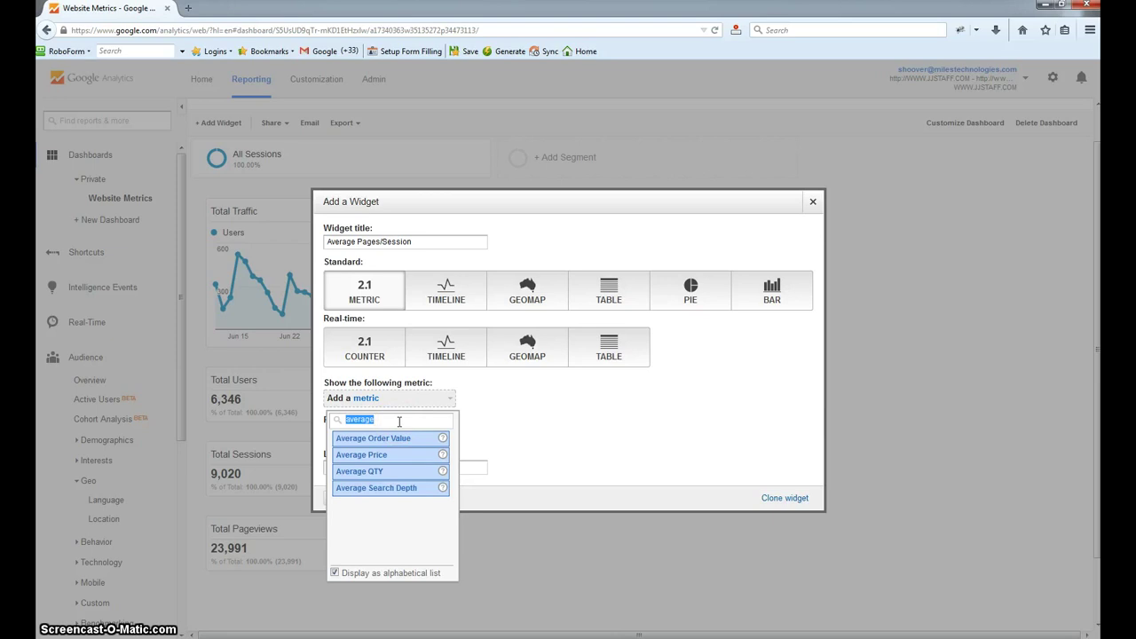
text(pages)
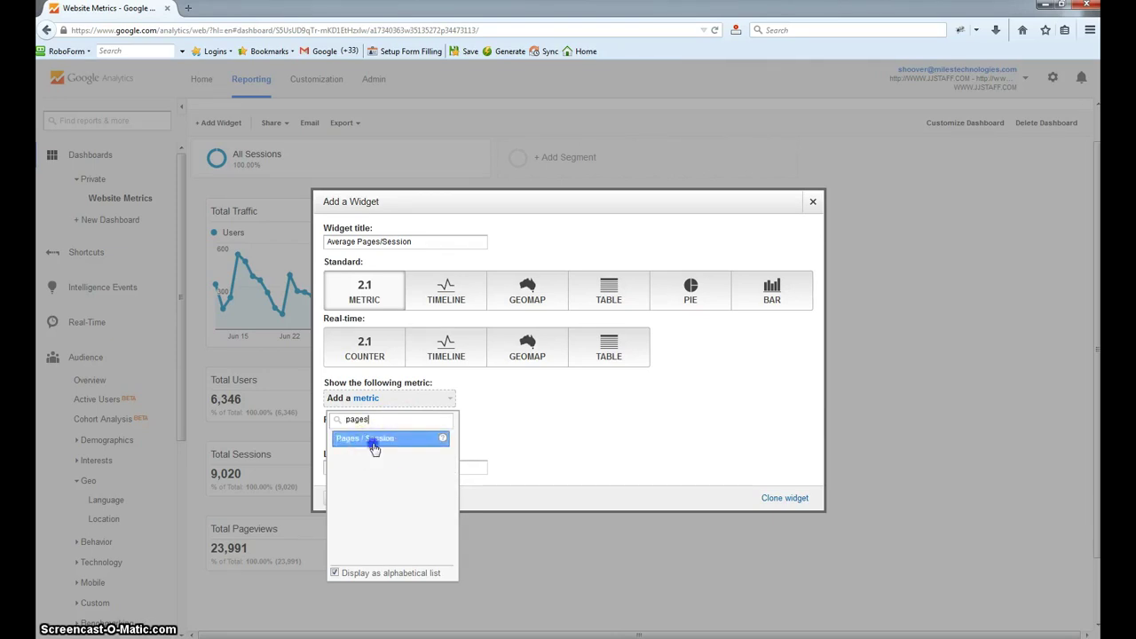
click(373, 447)
click(341, 499)
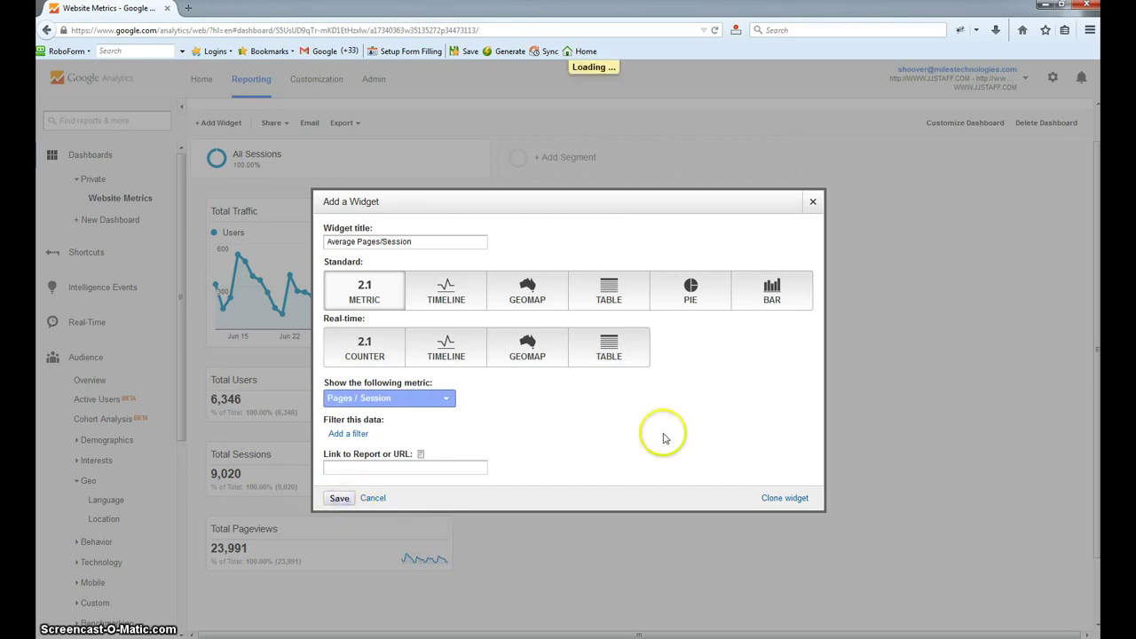
- Move the Average Pages/Session widget to the end of the column, below Total Pageviews
scroll(603, 382, down, 1)
scroll(587, 371, down, 1)
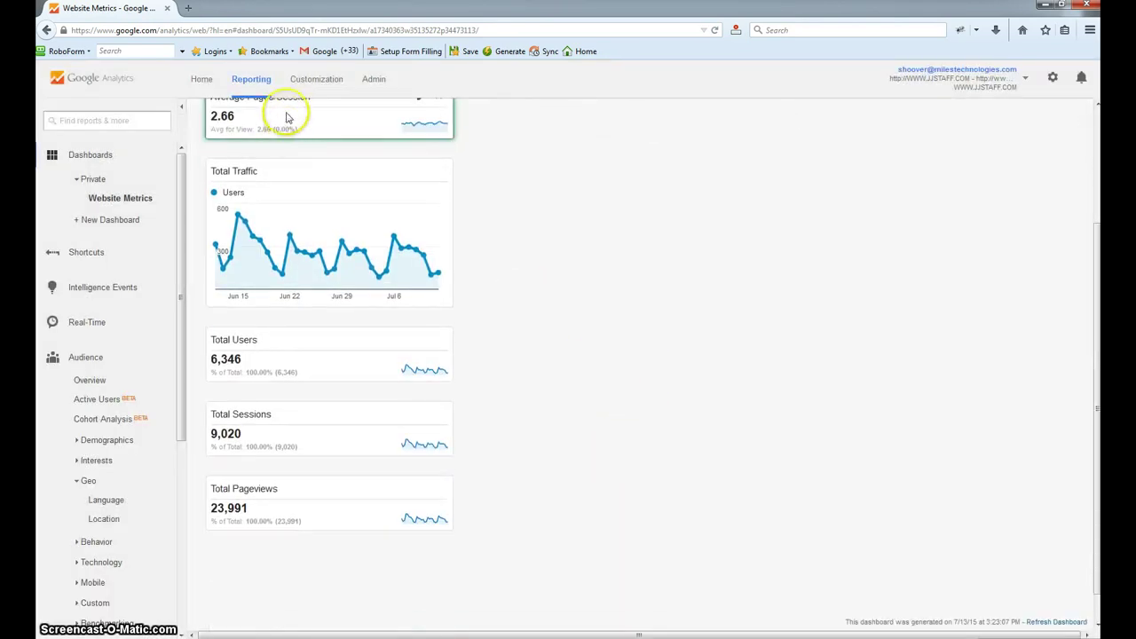
scroll(317, 132, up, 1)
drag(308, 115, 252, 591)
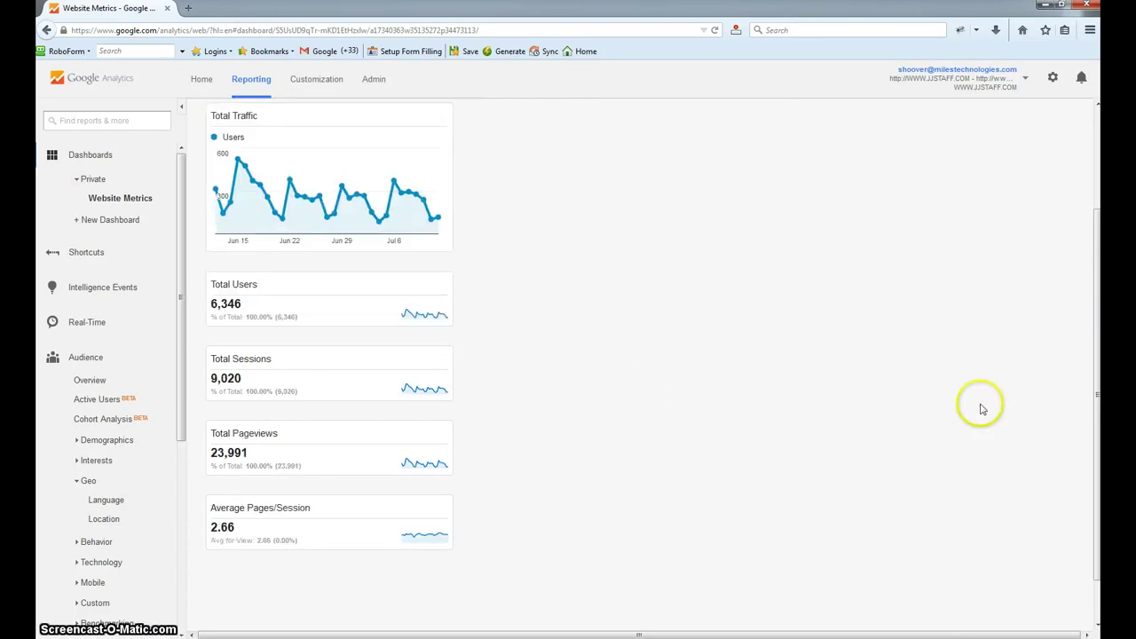
click(747, 421)
- Add a standard Metric widget titled Average Session Duration showing the Avg. Session Duration metric
scroll(750, 417, up, 3)
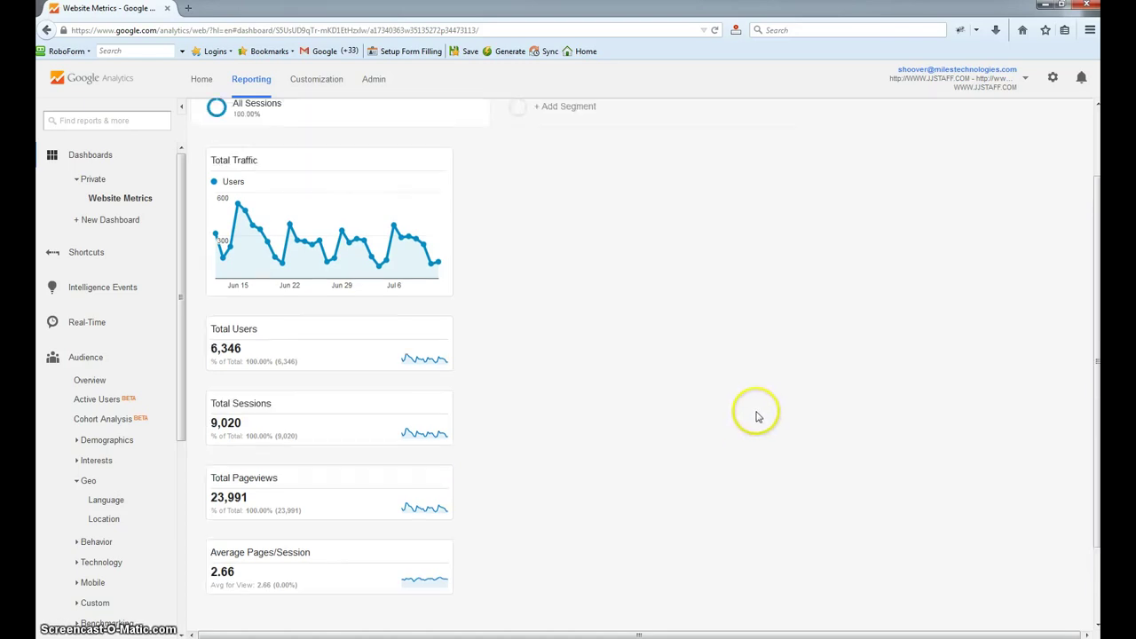
click(236, 165)
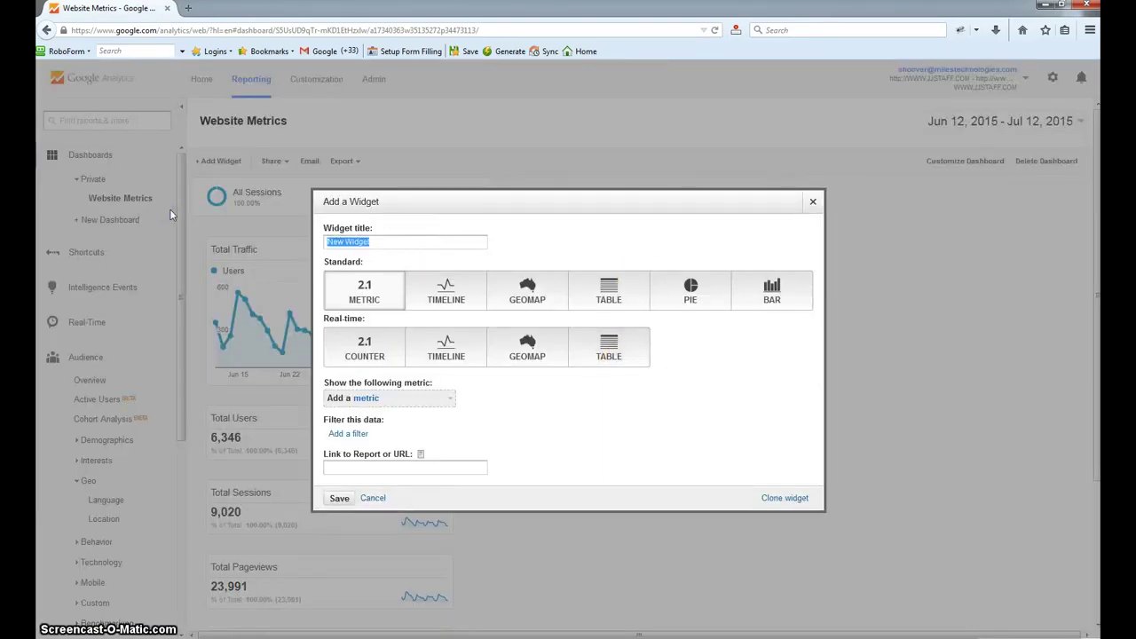
text(Average Session Duration)
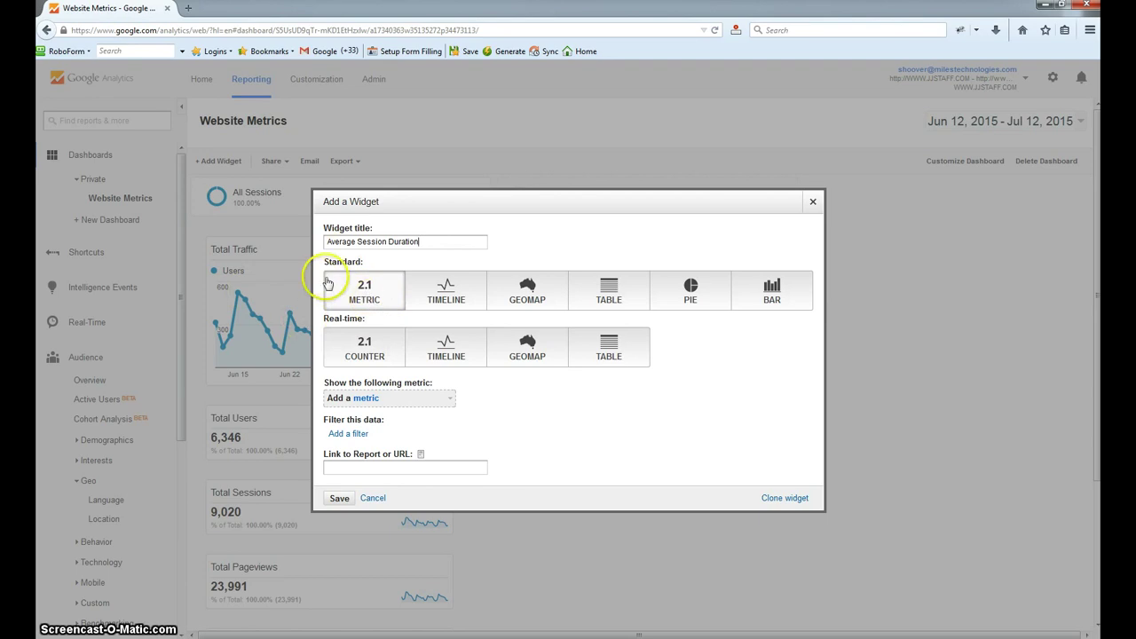
click(374, 399)
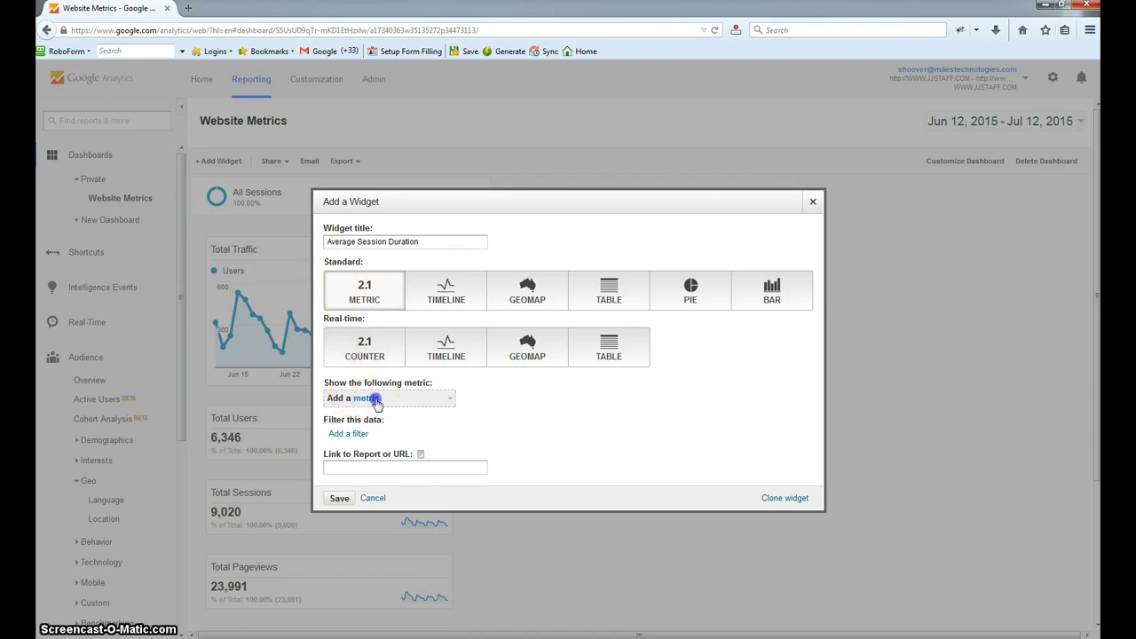
text(session du)
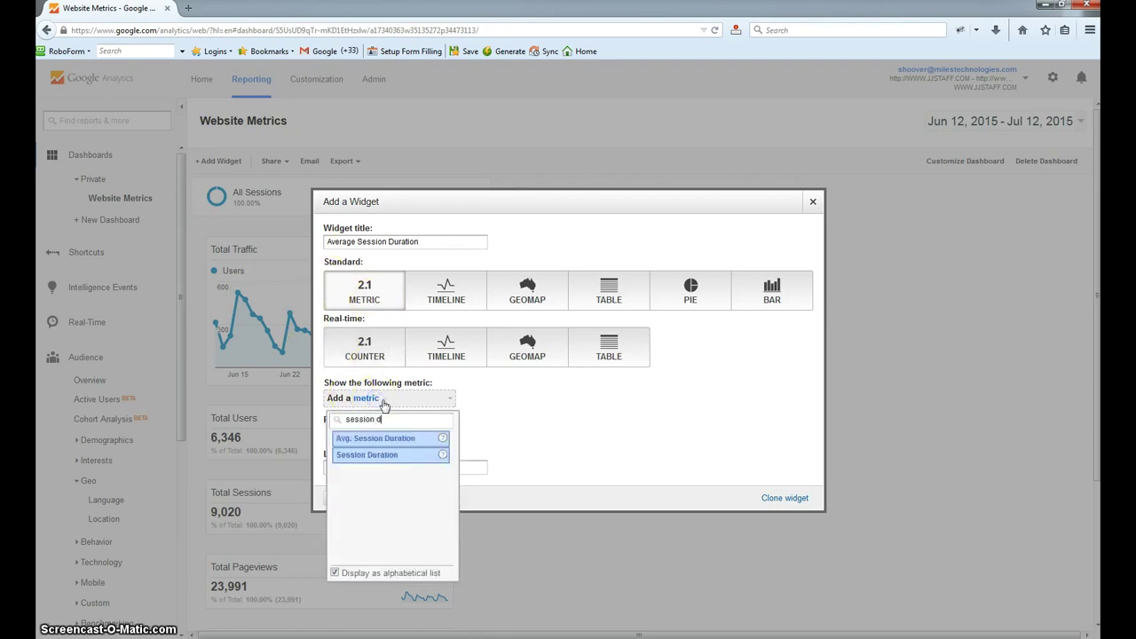
click(372, 441)
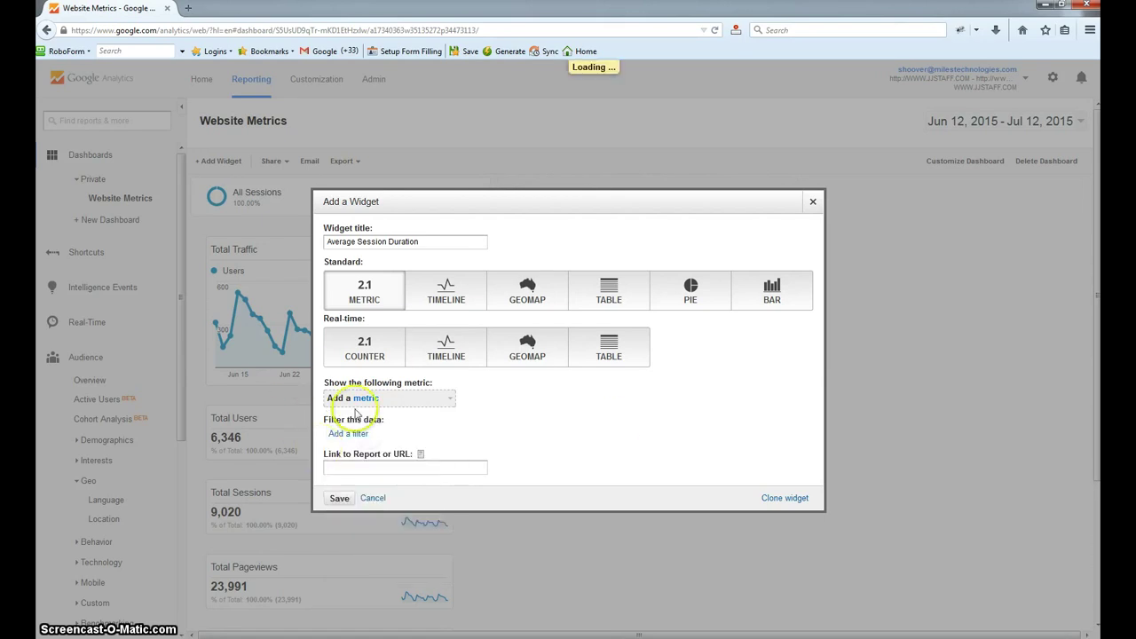
click(340, 498)
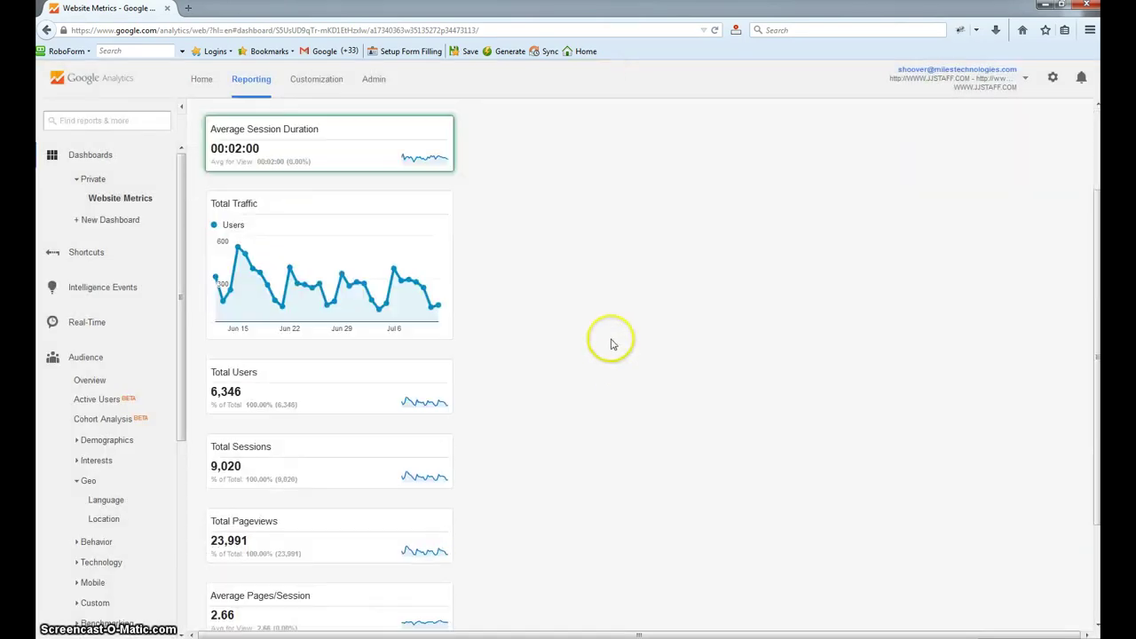
- Move the Average Session Duration widget to the end of the column, below Average Pages/Session
scroll(302, 126, down, 2)
click(299, 128)
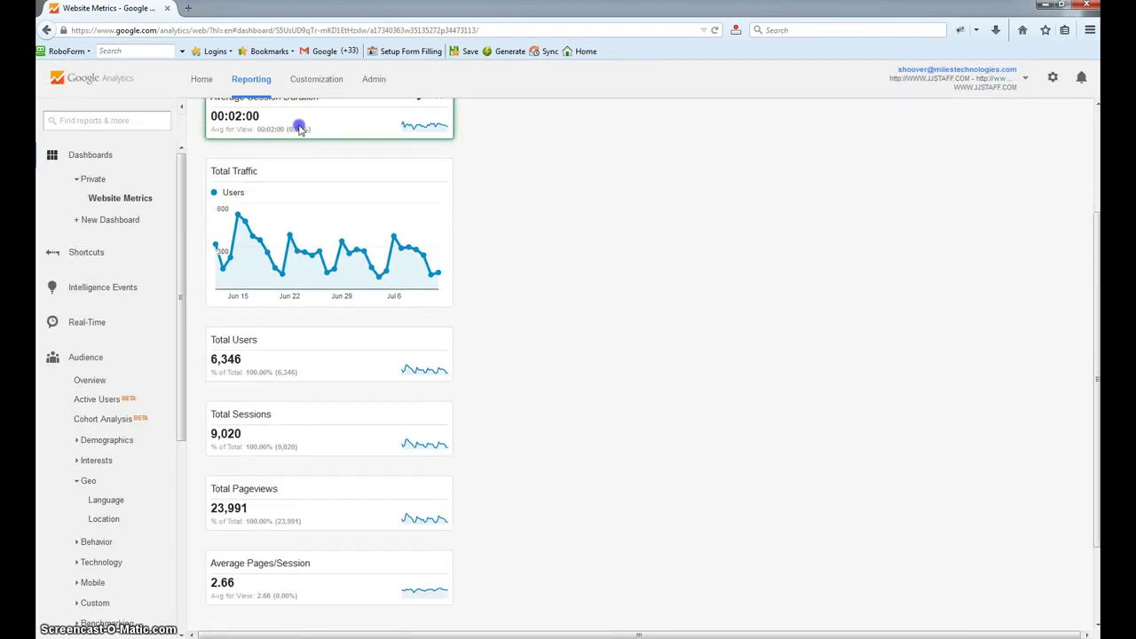
scroll(370, 198, up, 2)
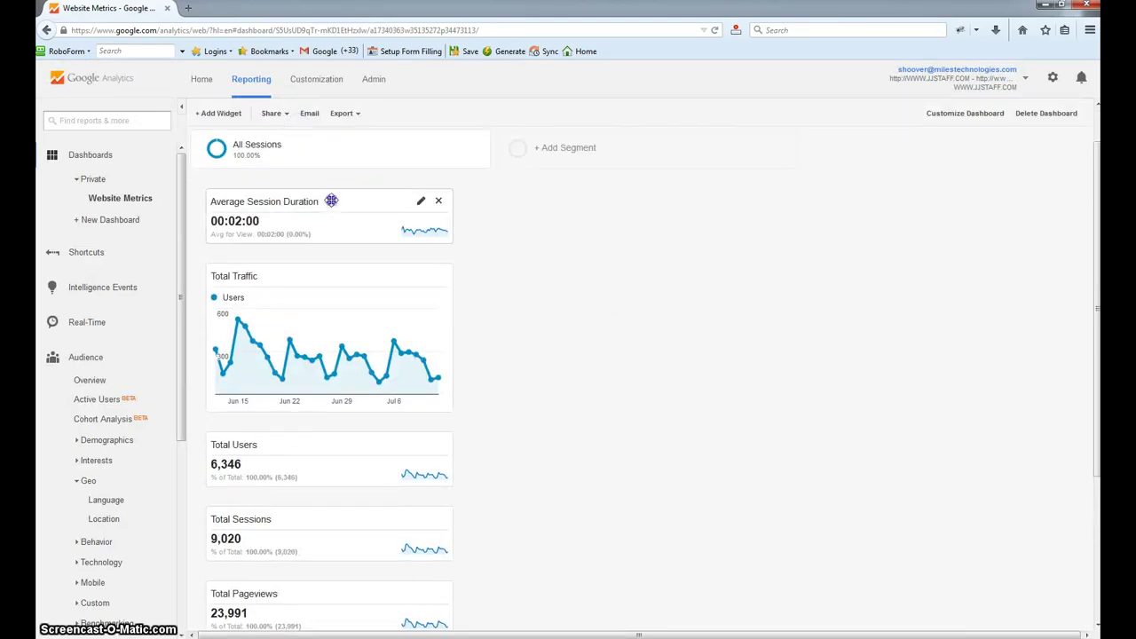
drag(364, 630, 539, 400)
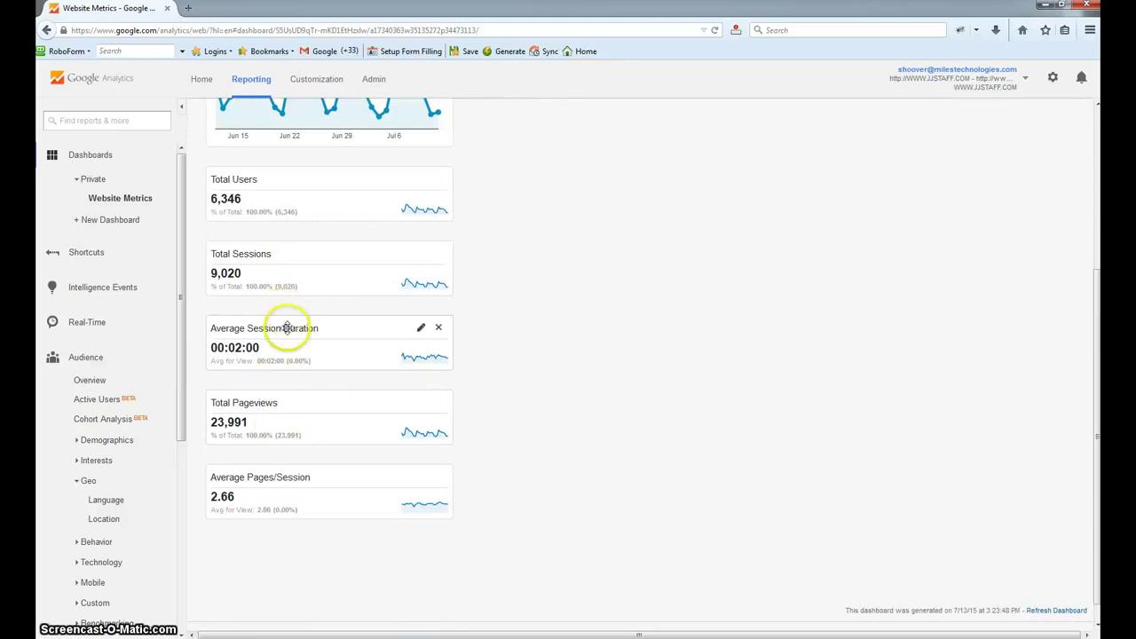
drag(320, 548, 316, 548)
click(573, 516)
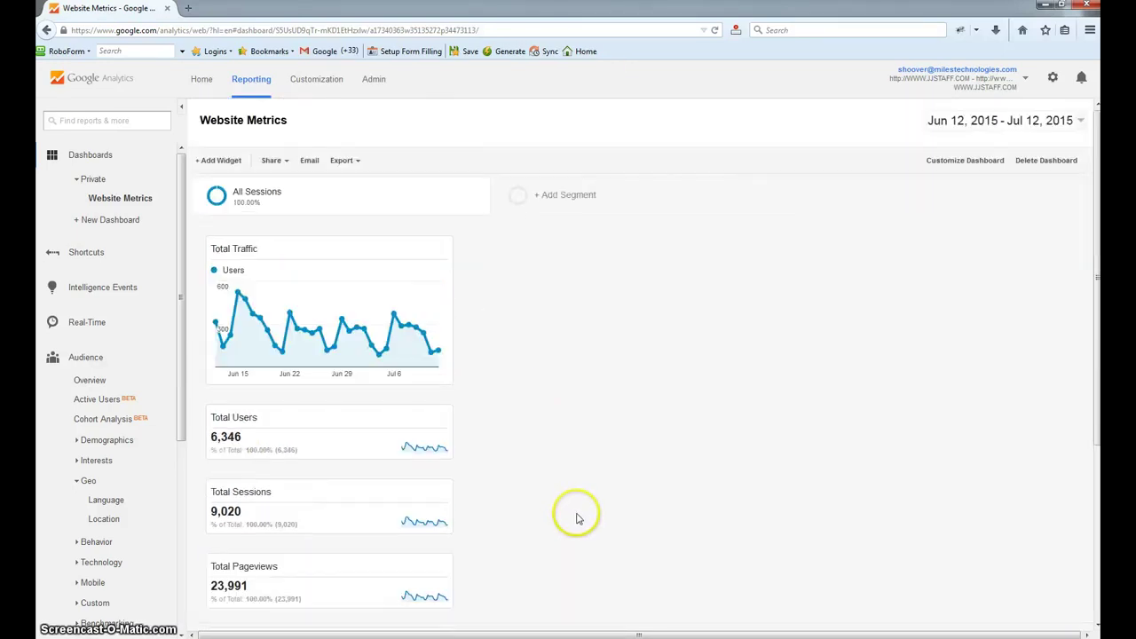
scroll(337, 305, down, 2)
click(674, 429)
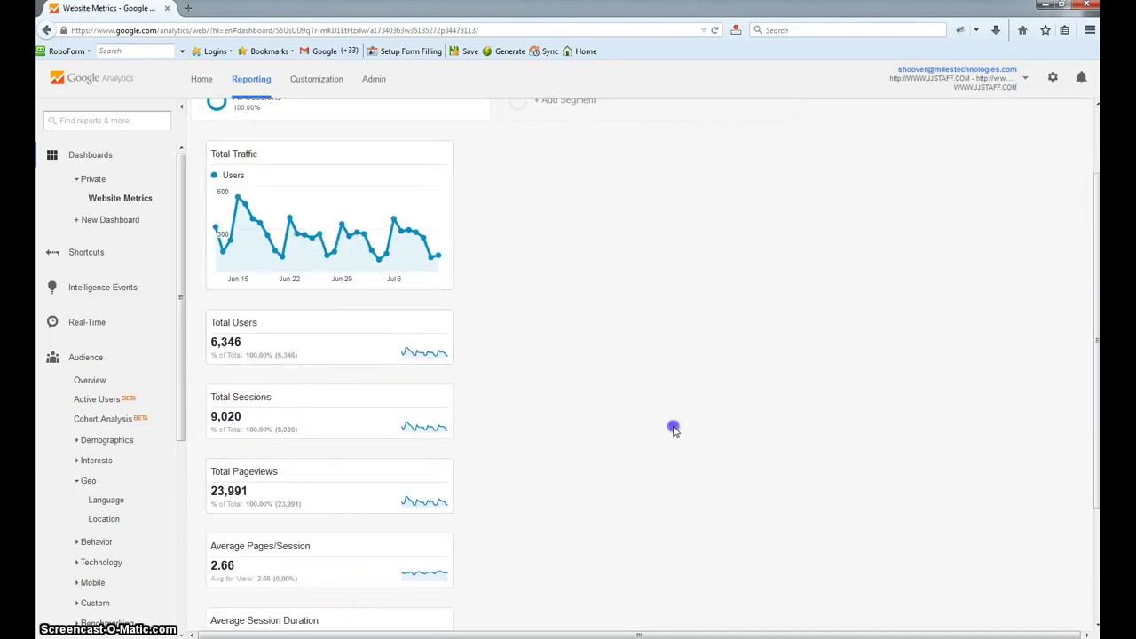
scroll(673, 429, up, 2)
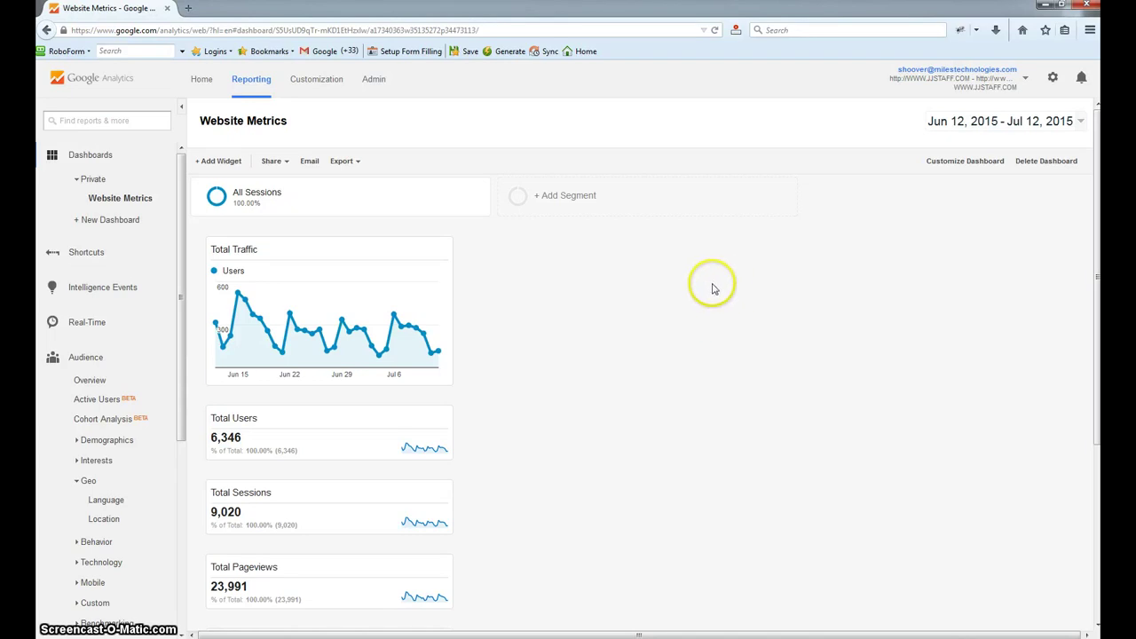
- Start a new widget titled Traffic by Source and set its type to the standard Pie chart
click(218, 168)
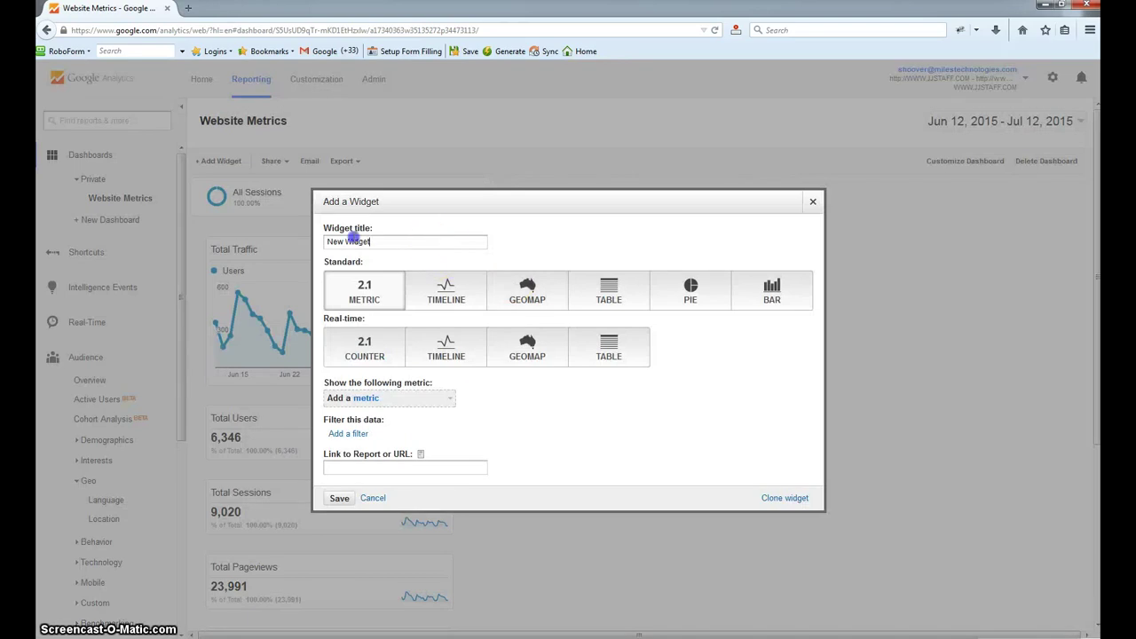
drag(372, 240, 306, 234)
text(Traffic by Source)
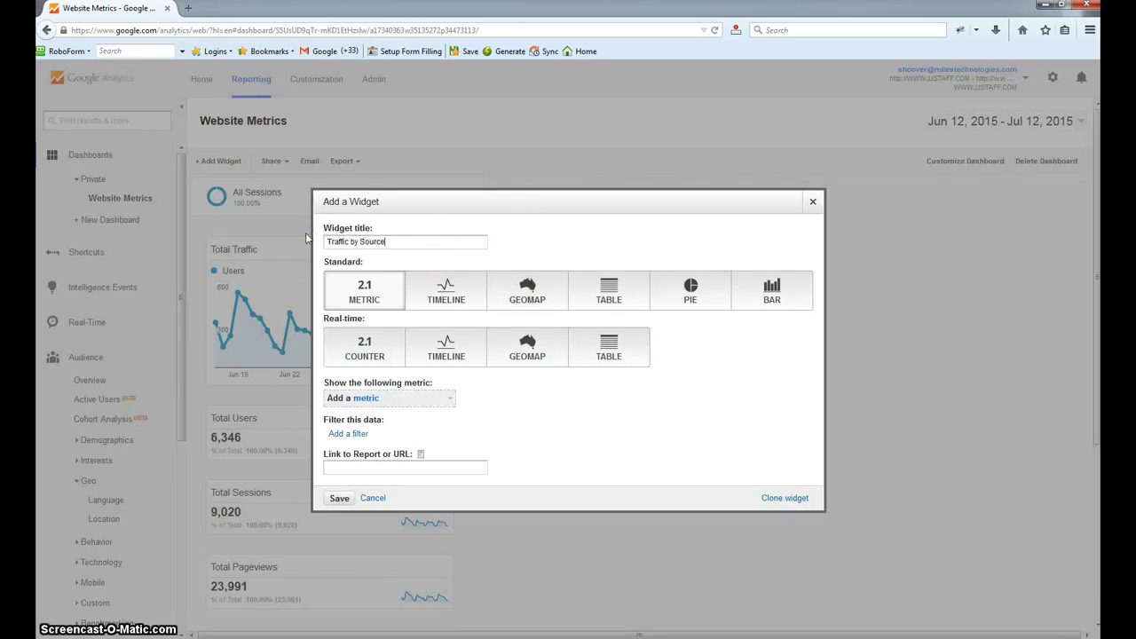
click(343, 238)
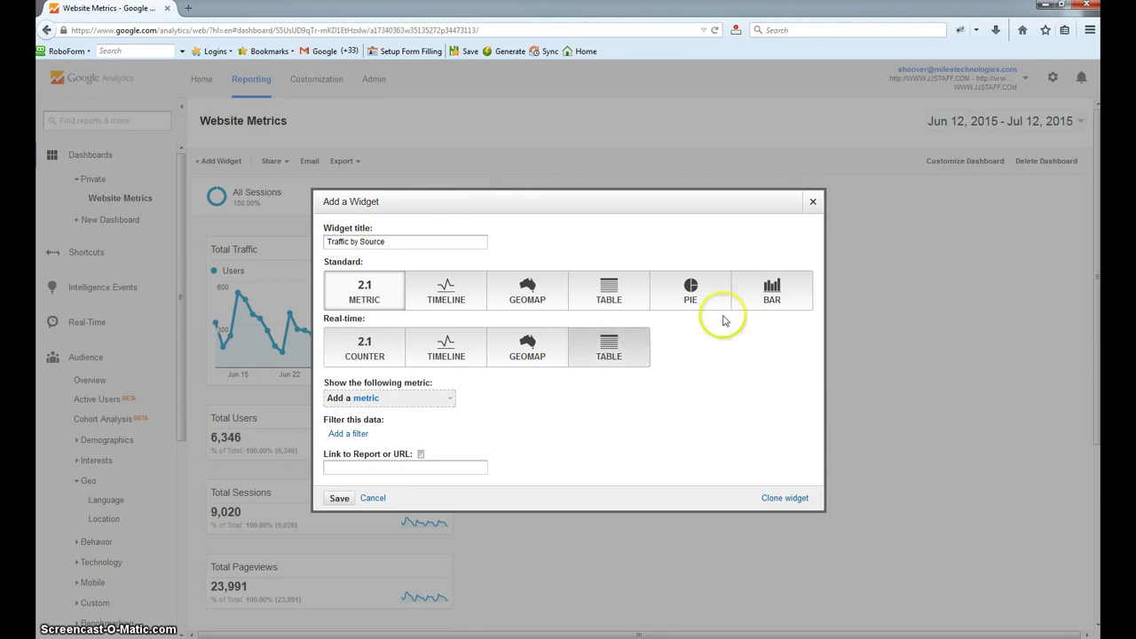
click(697, 289)
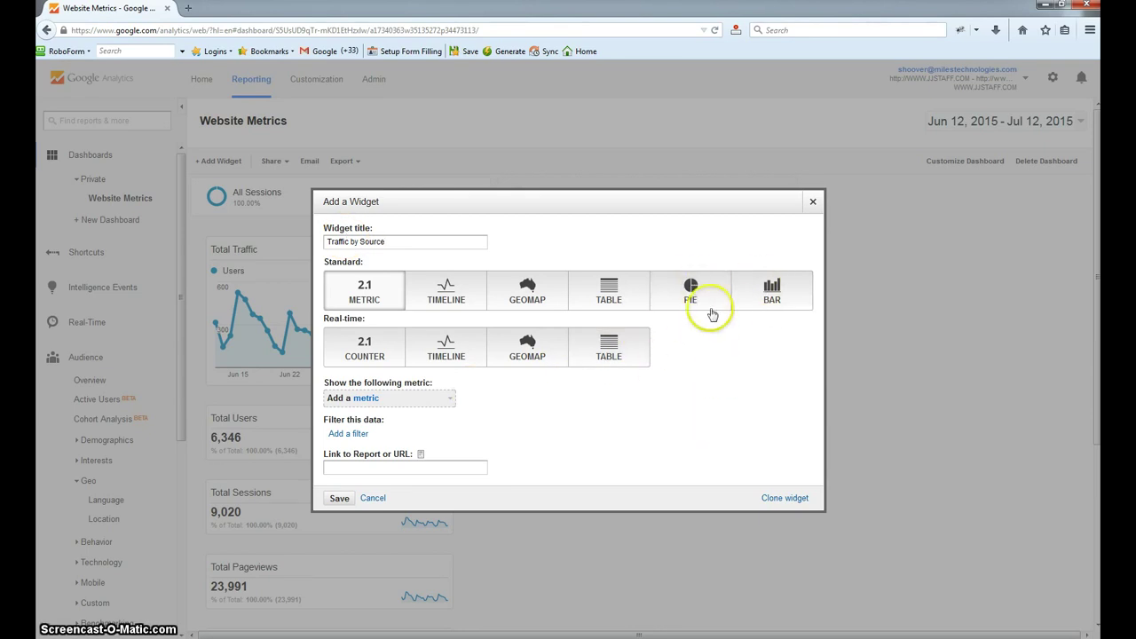
click(689, 289)
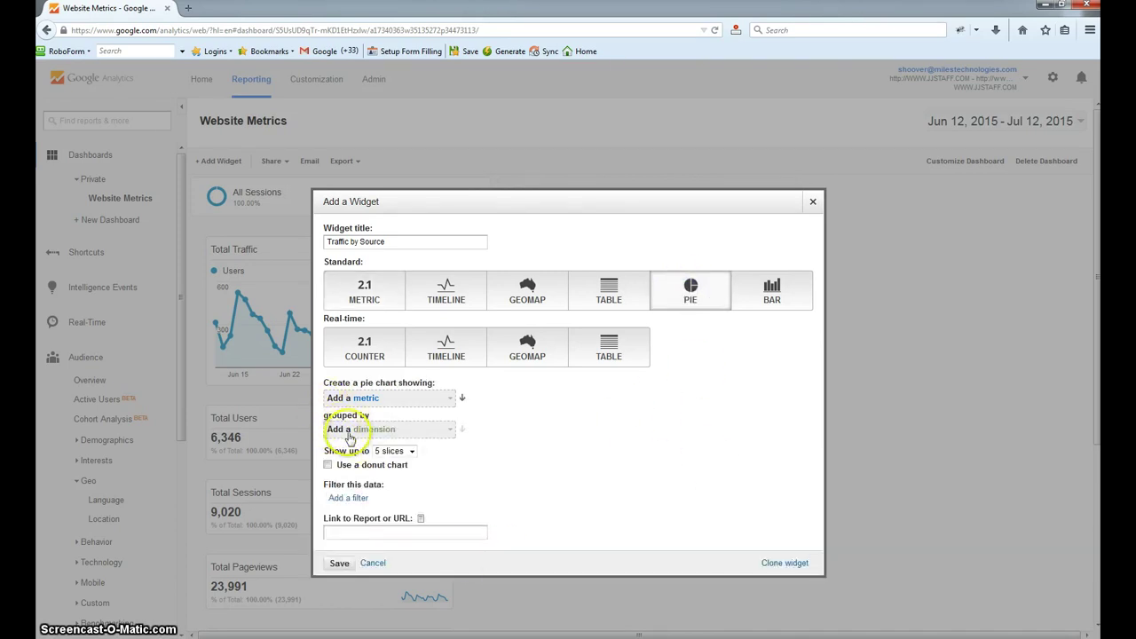
- Set the Traffic by Source pie chart to show the Sessions metric grouped by the Source dimension, and save the widget
click(366, 399)
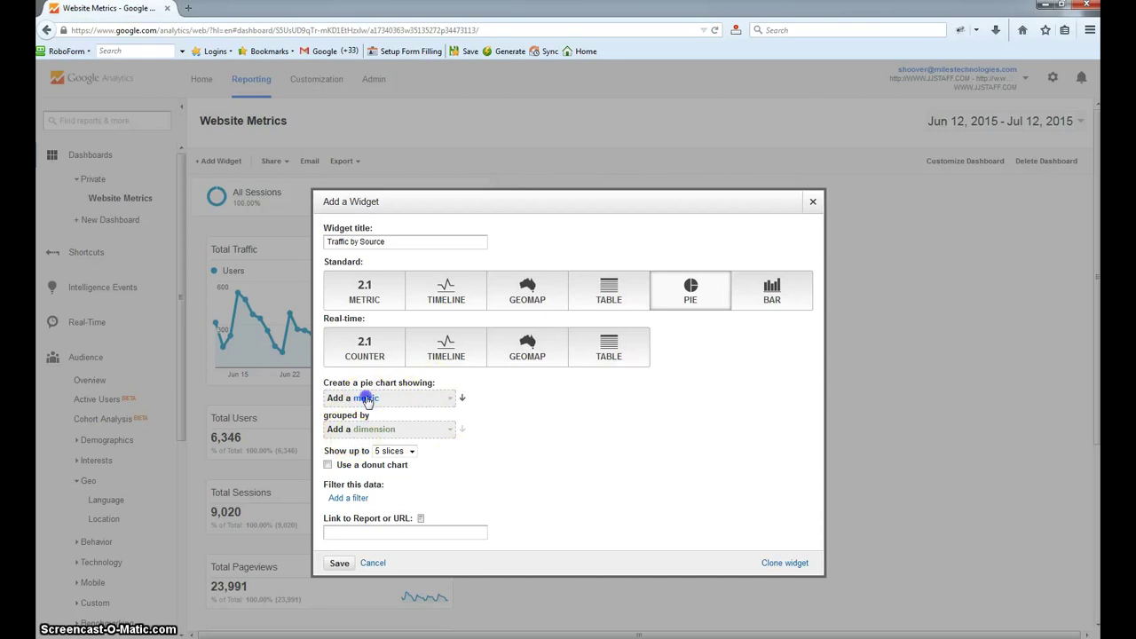
text(sessions)
scroll(391, 497, down, 3)
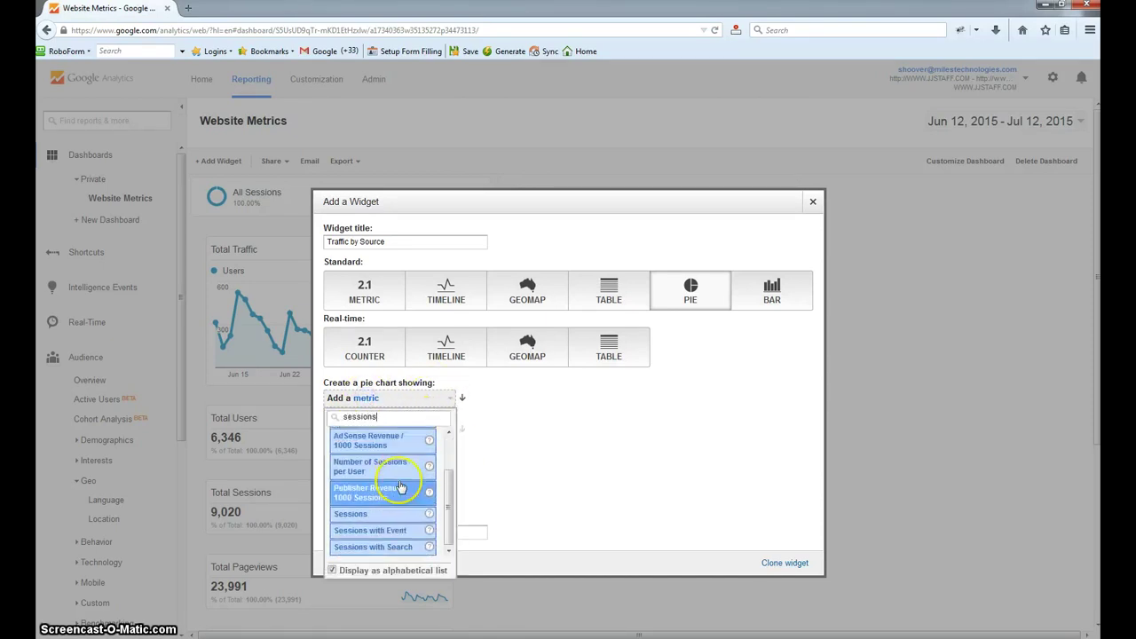
click(391, 514)
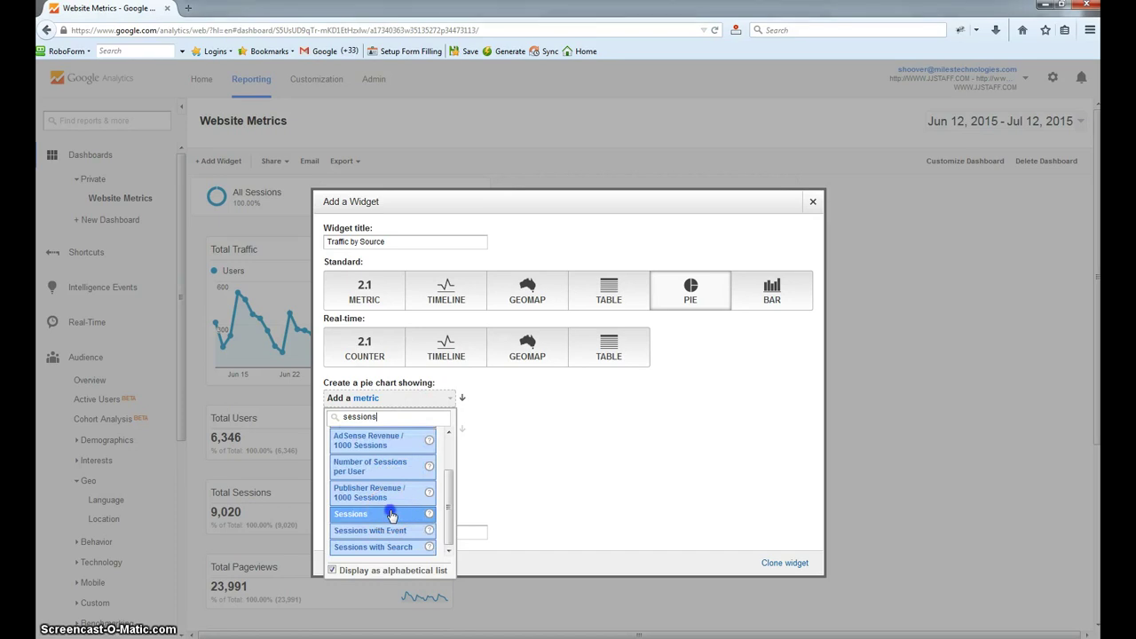
click(367, 431)
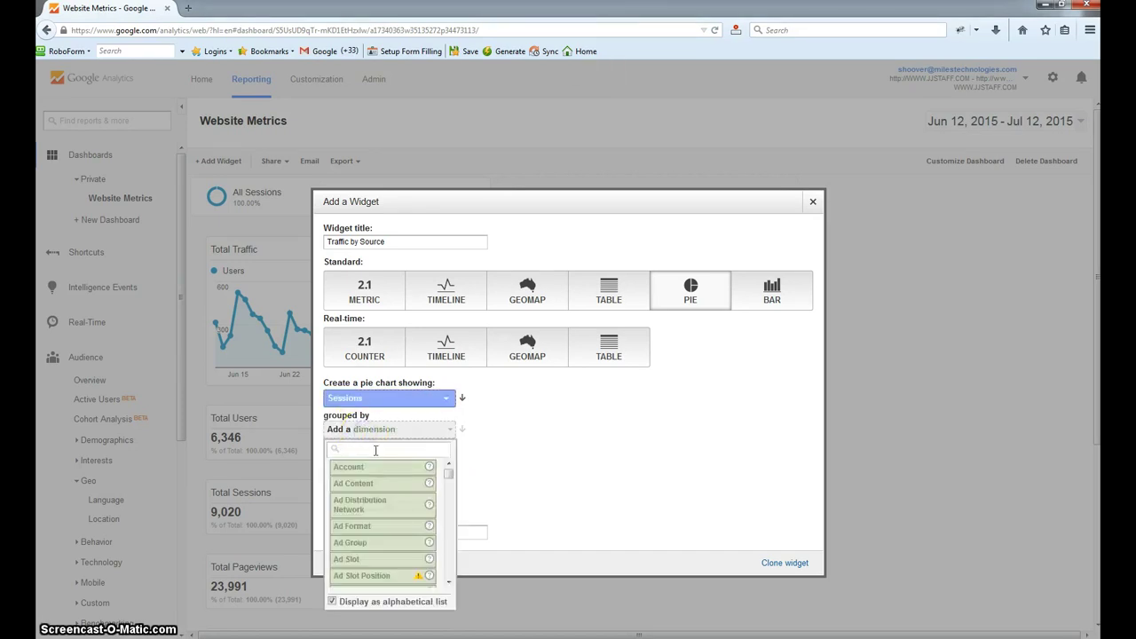
text(source)
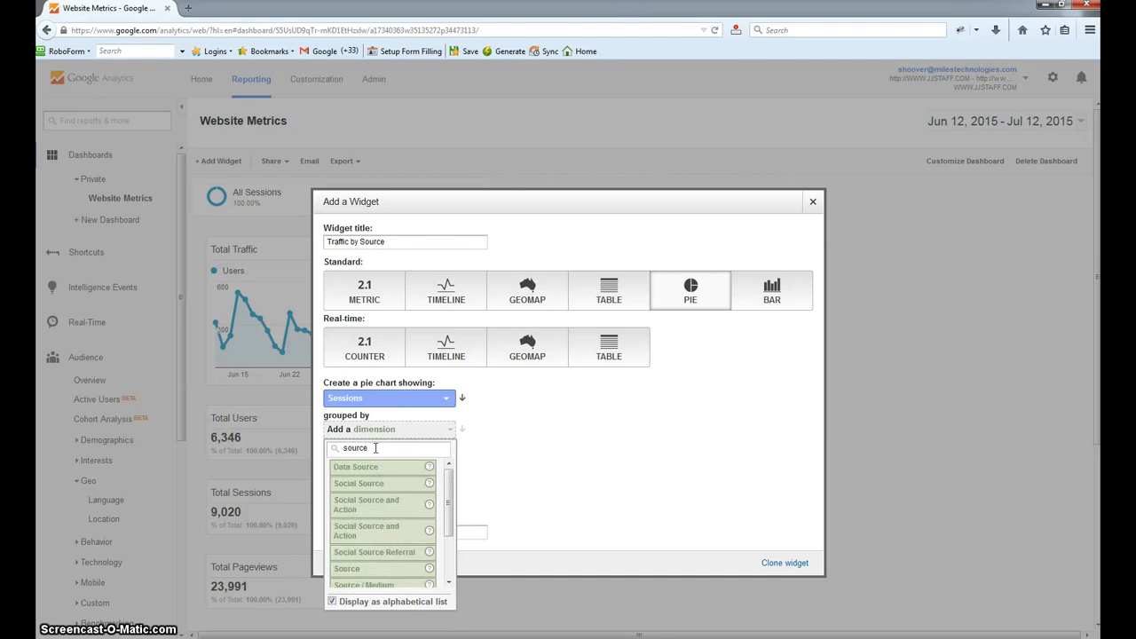
scroll(385, 524, down, 2)
click(364, 513)
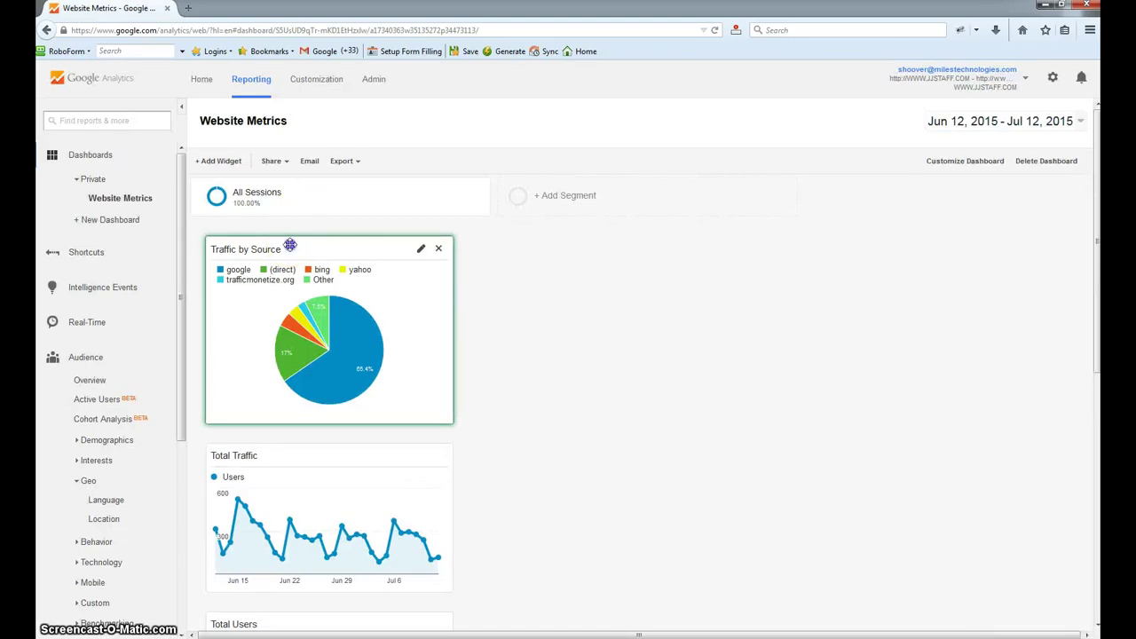
- Move the Traffic by Source widget to the top of the middle column and inspect its pie slices
drag(746, 259, 765, 268)
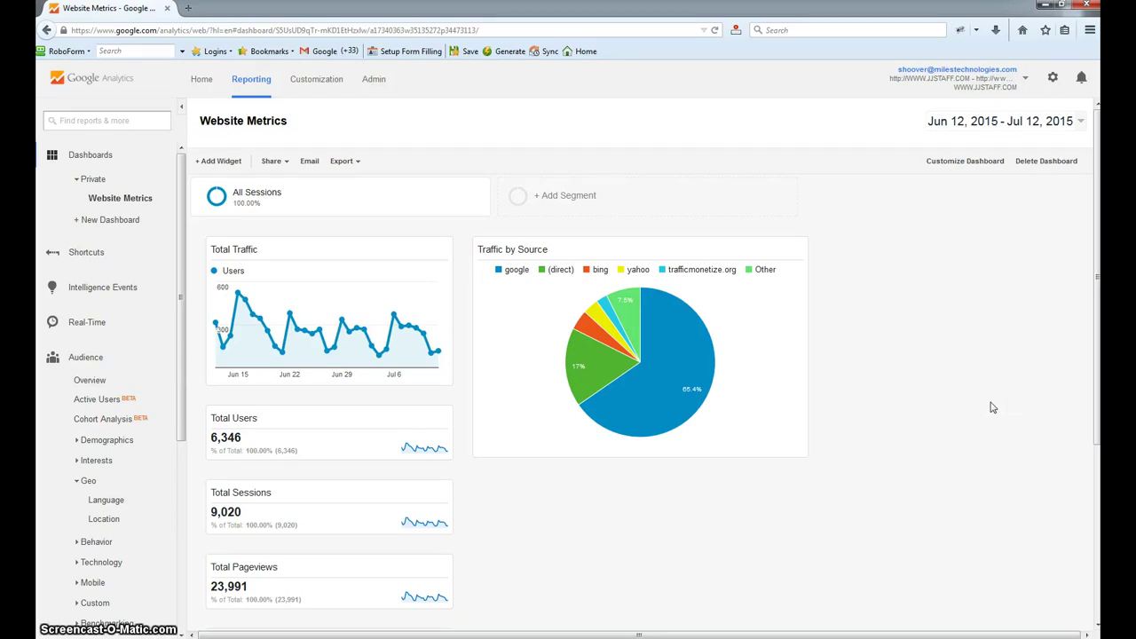
mouse_move(646, 368)
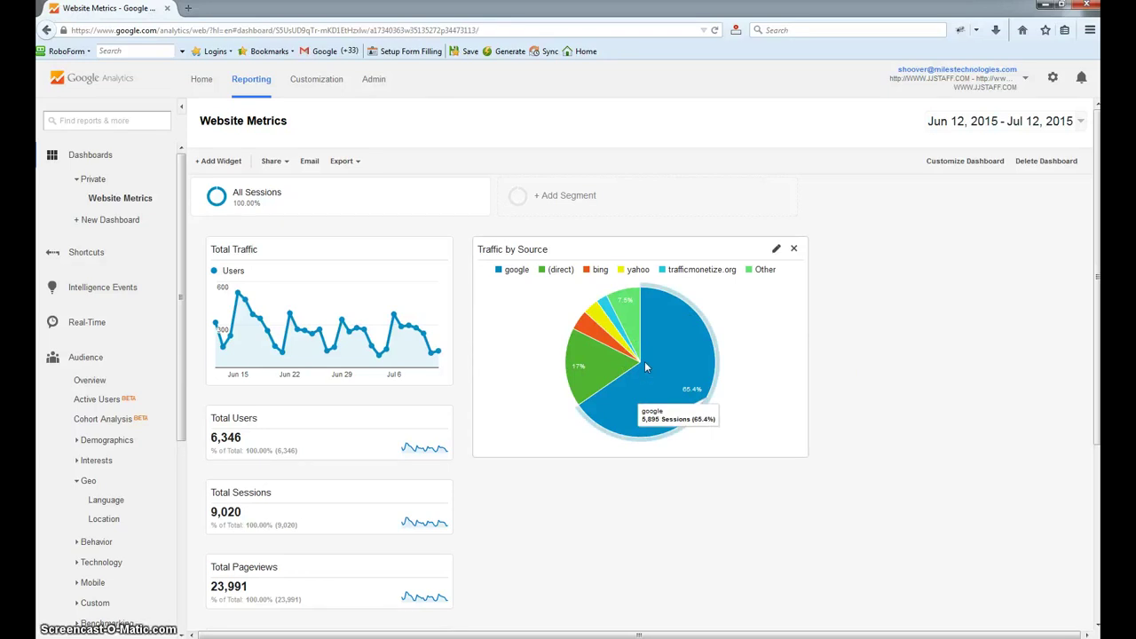
click(641, 423)
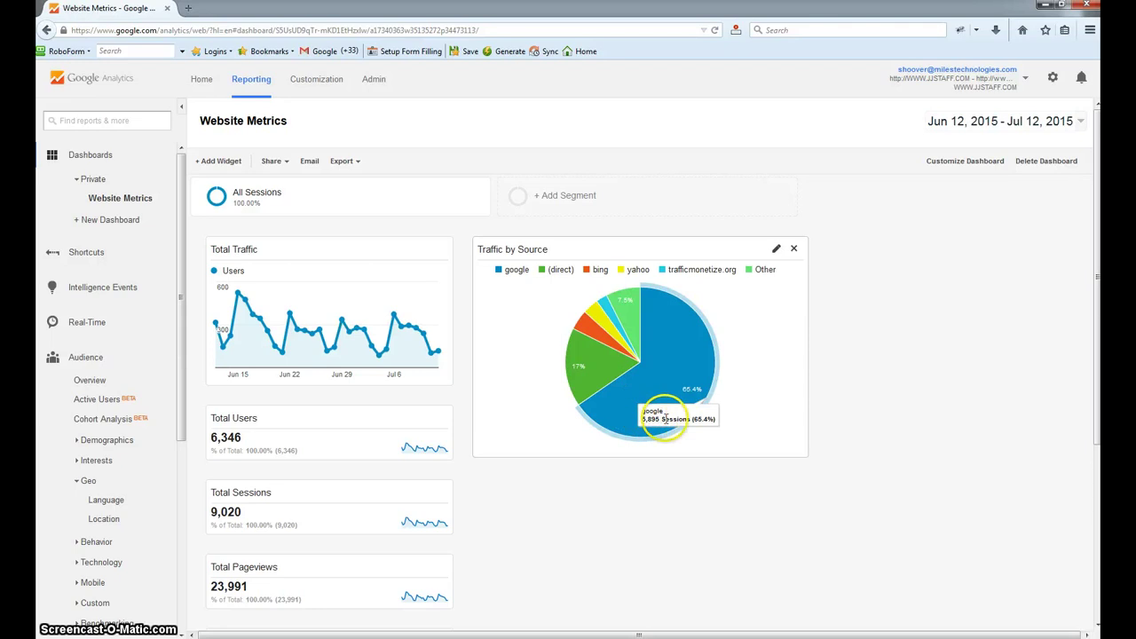
mouse_move(705, 393)
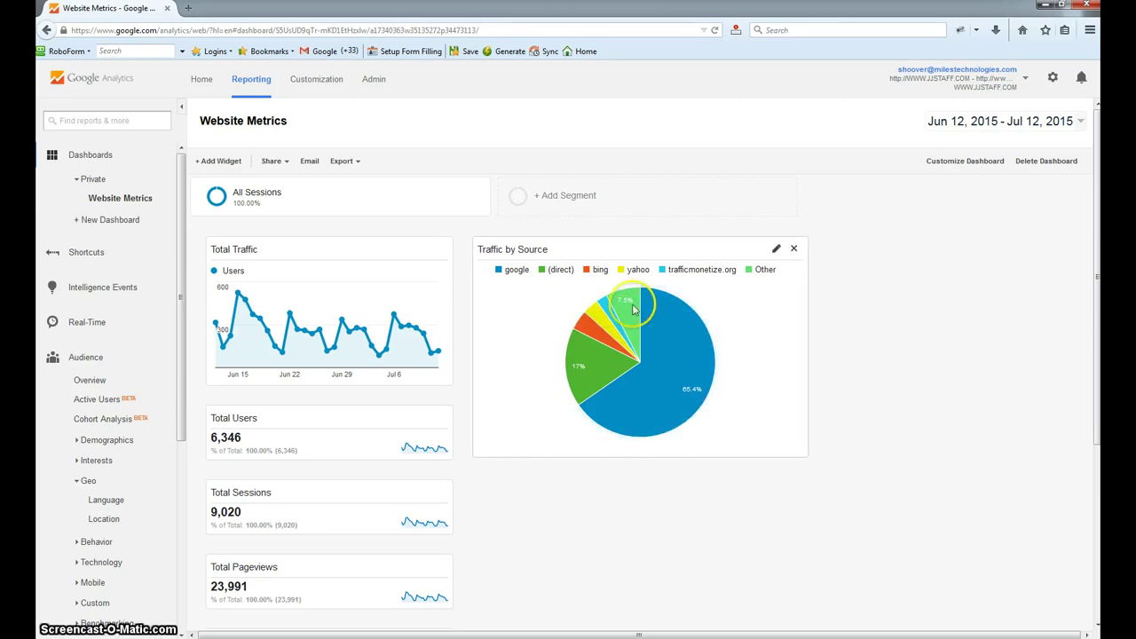
click(847, 378)
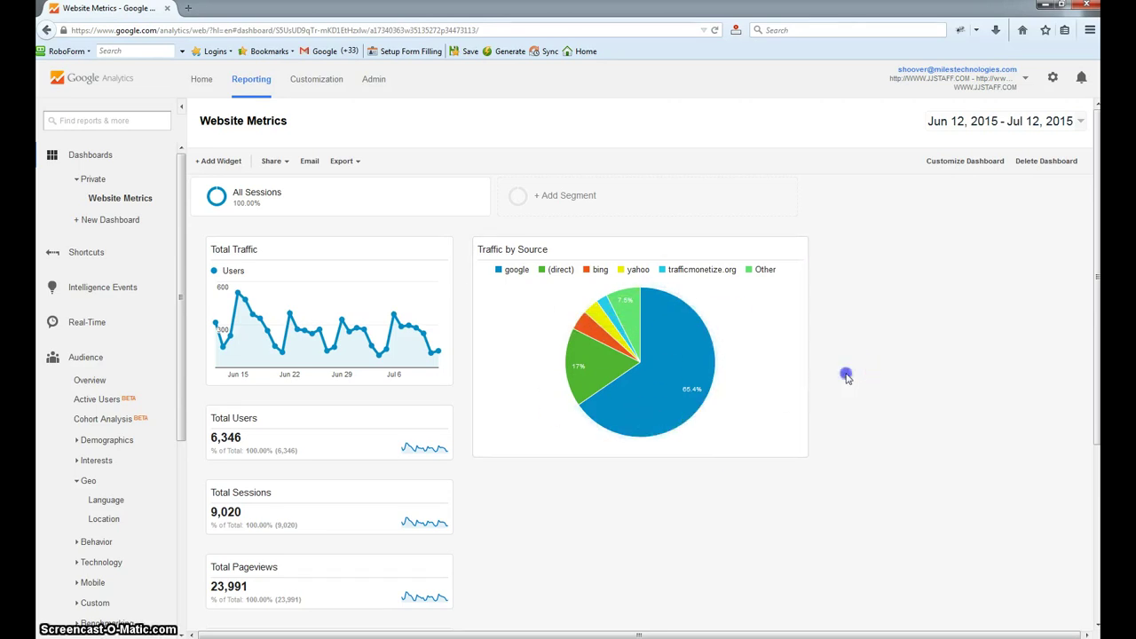
scroll(900, 381, down, 2)
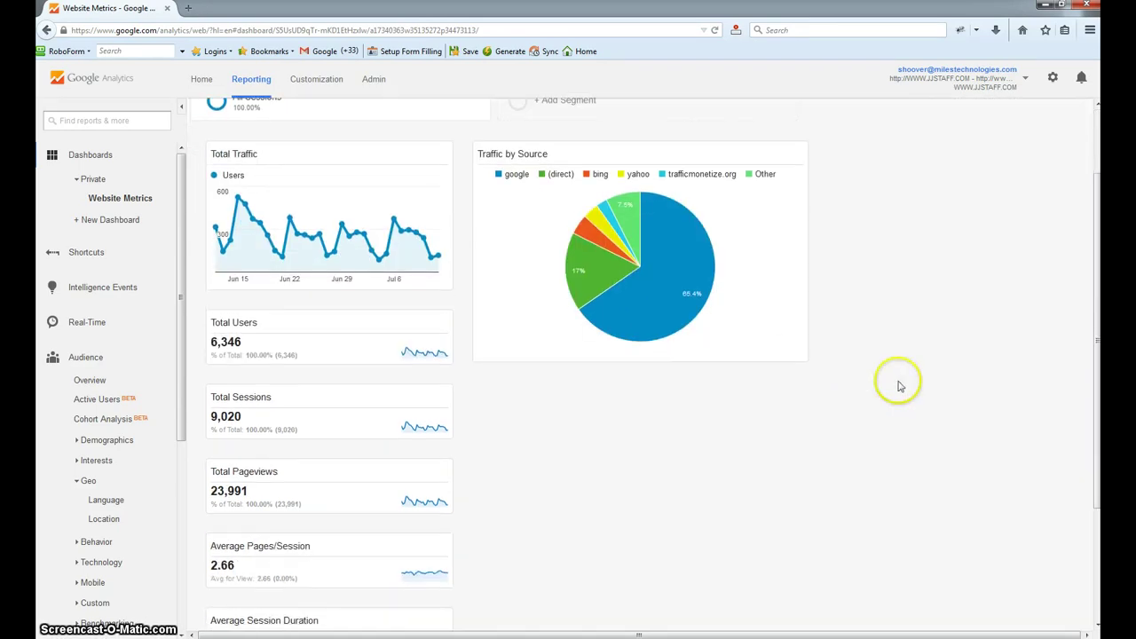
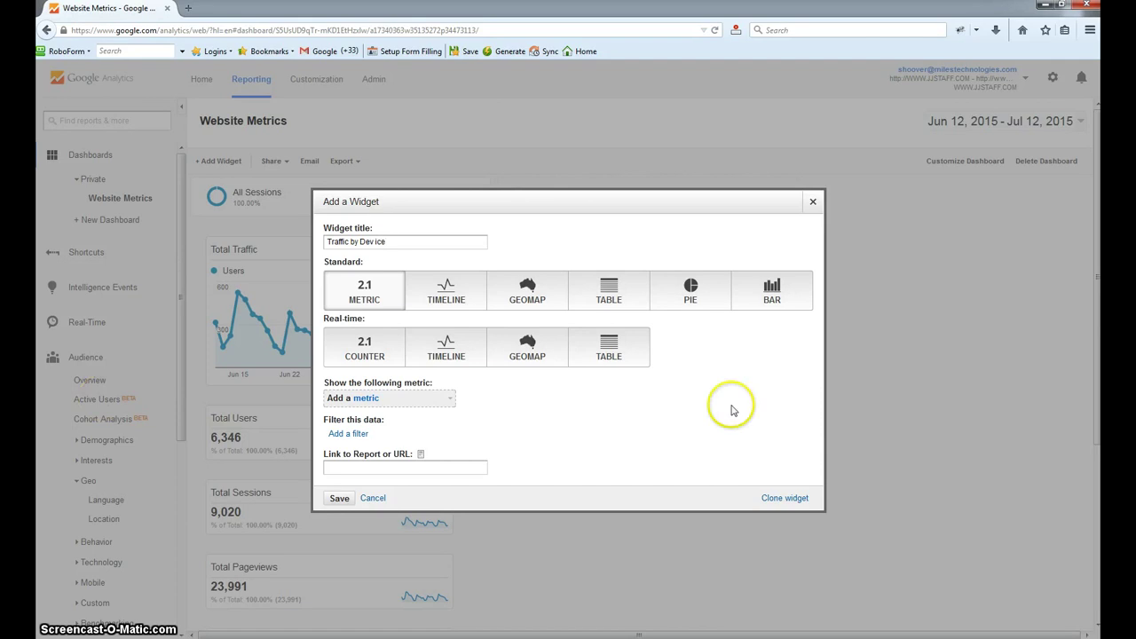
- Make the new Traffic by Device widget a standard Pie chart showing the Sessions metric
click(706, 287)
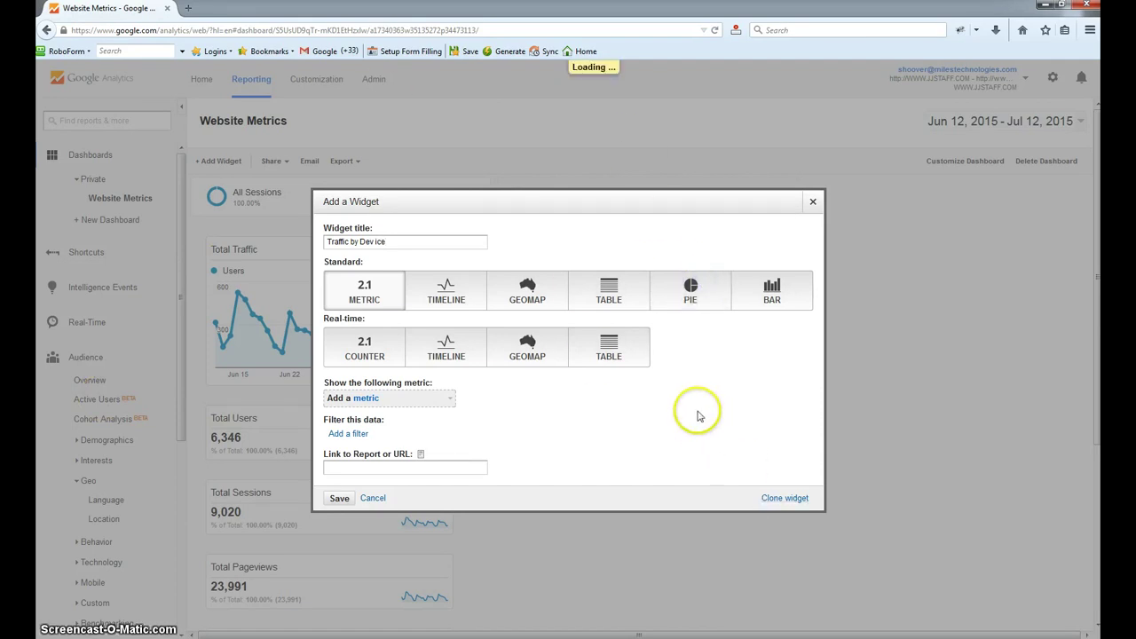
click(367, 397)
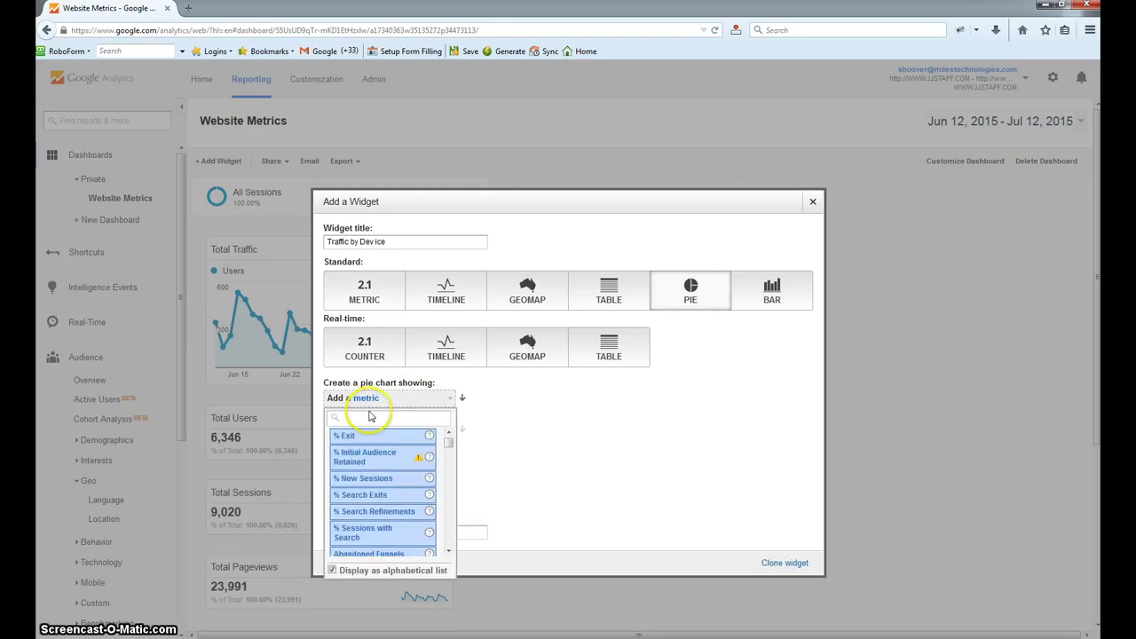
text(sessions)
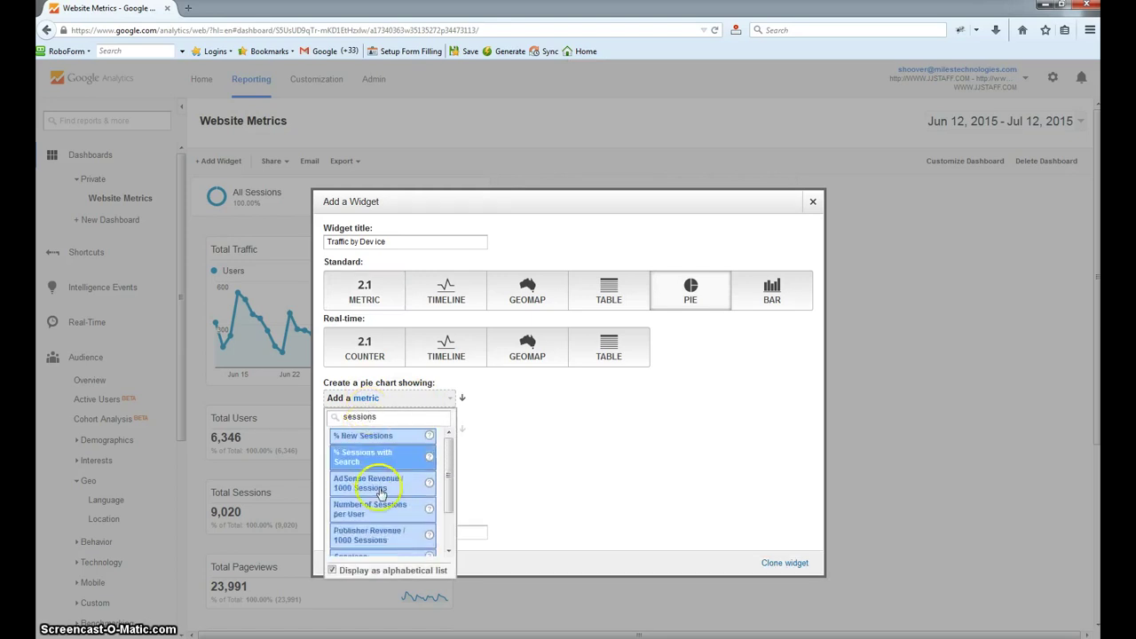
scroll(380, 493, down, 2)
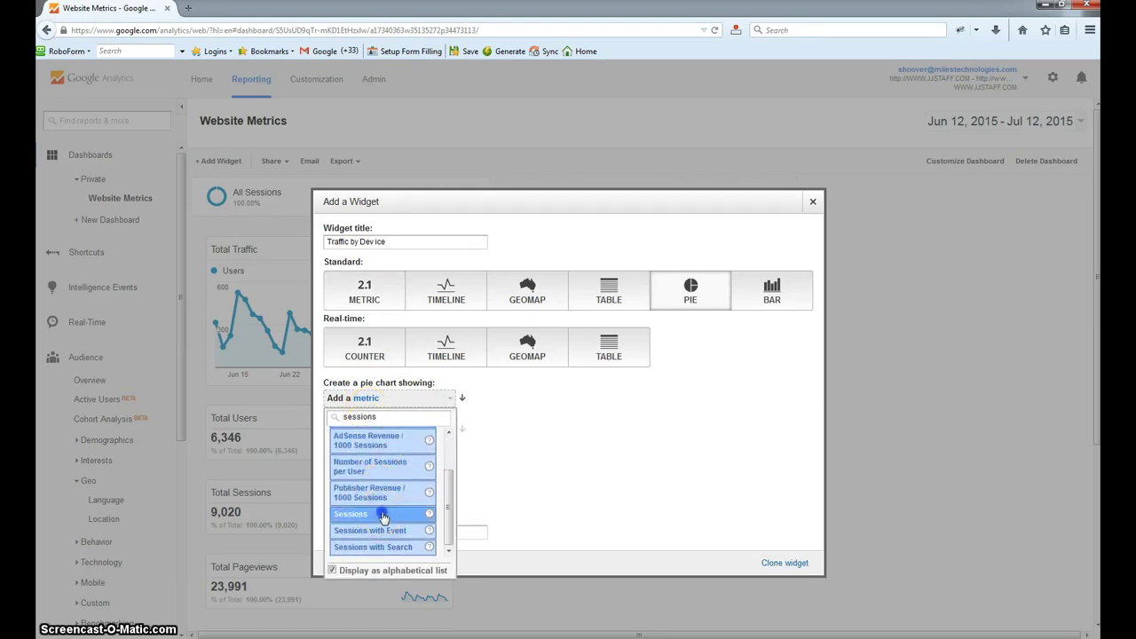
click(382, 515)
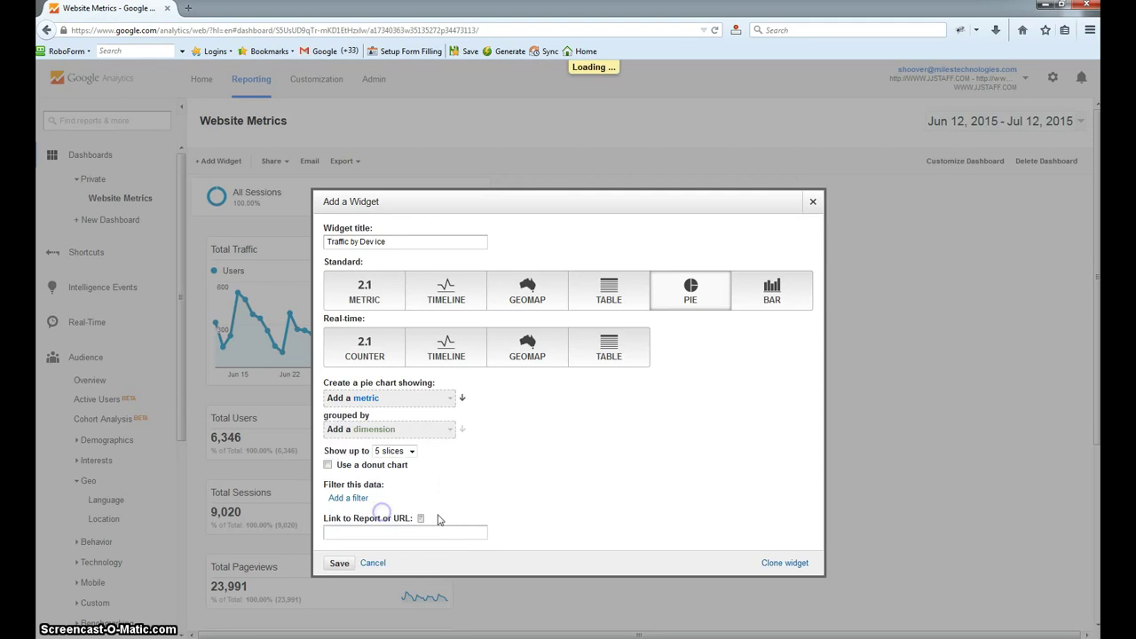
- Group the Traffic by Device pie chart by the Device Category dimension, keep it at 5 slices, and save the widget
click(370, 431)
click(377, 442)
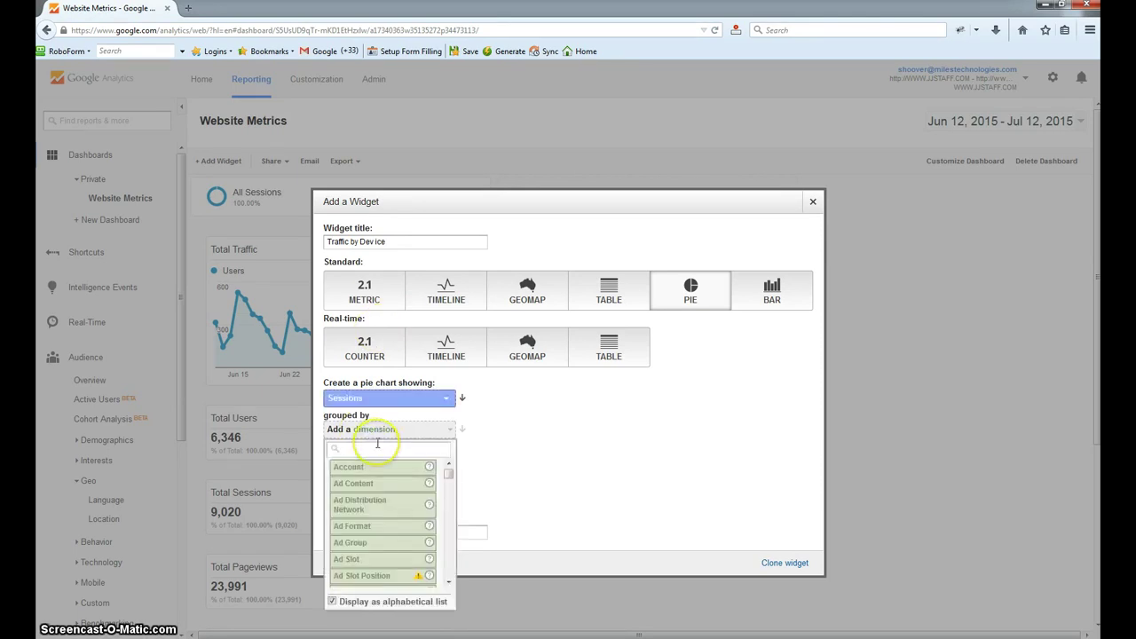
text(device)
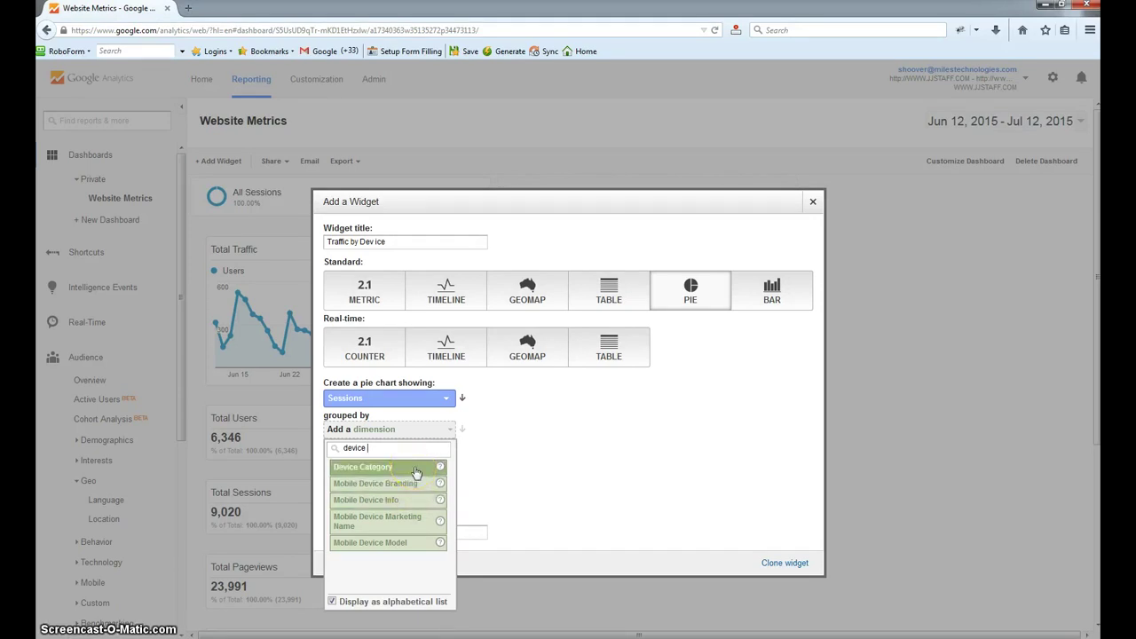
click(414, 469)
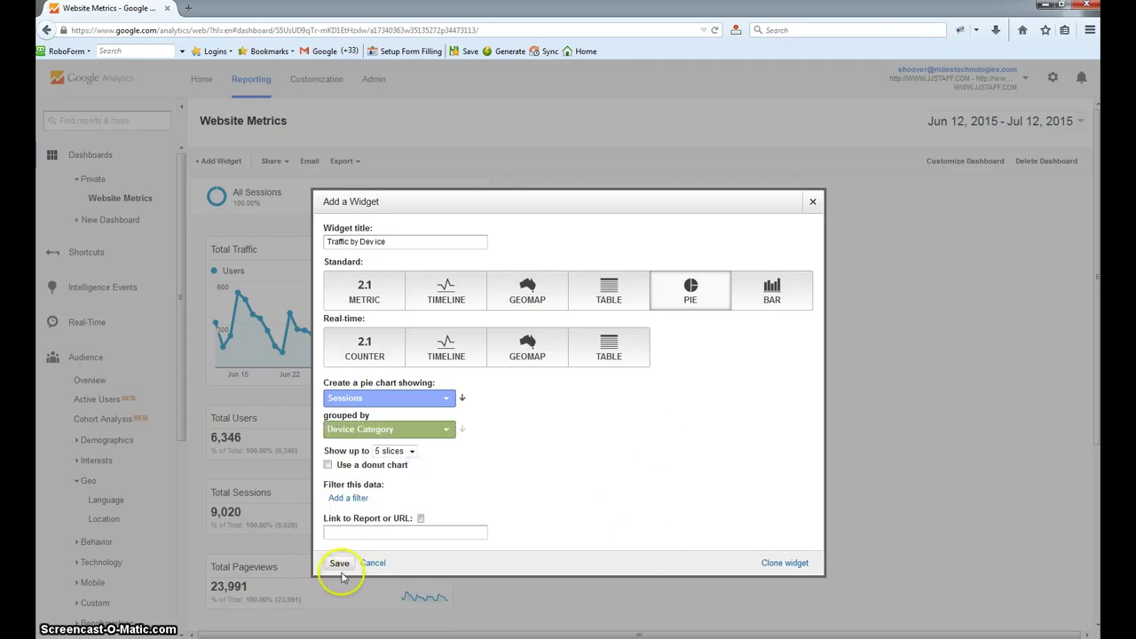
click(406, 451)
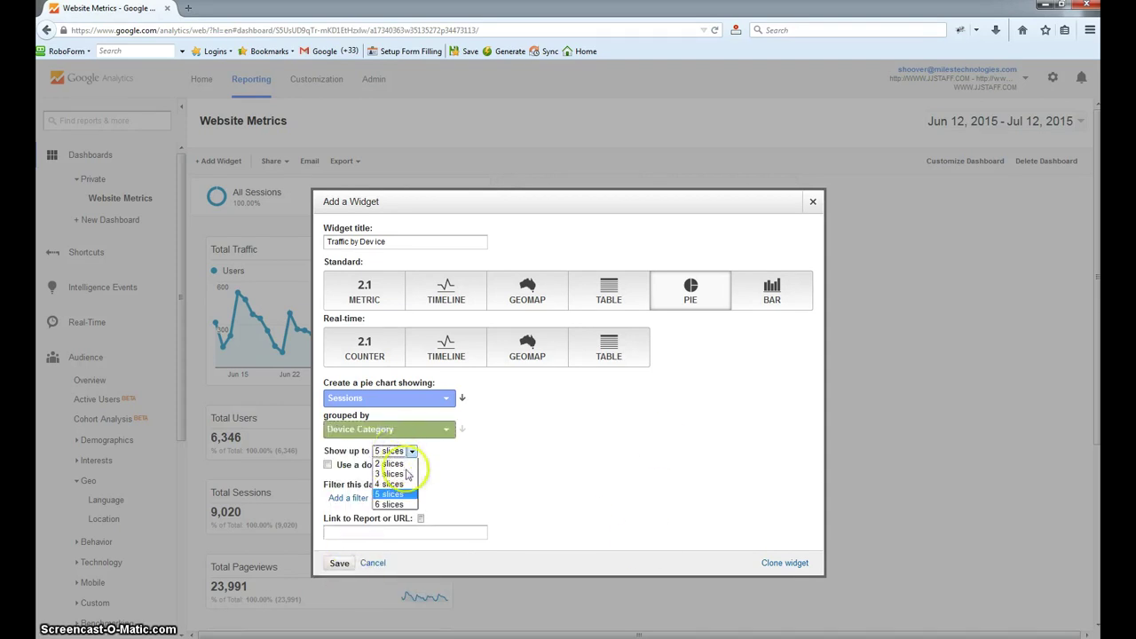
click(542, 471)
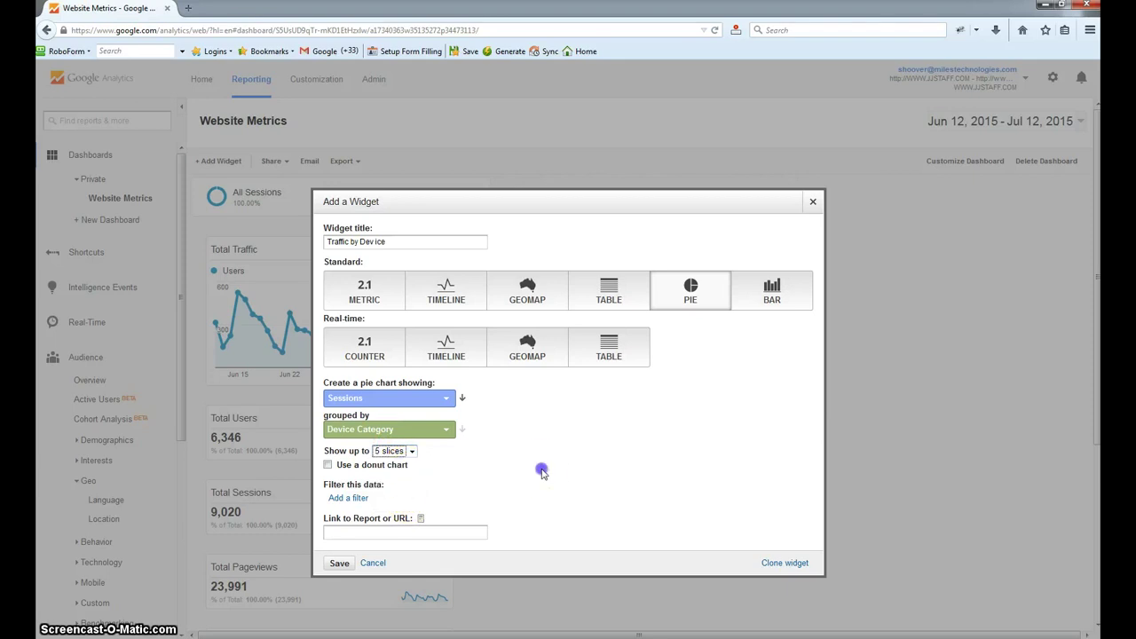
click(339, 563)
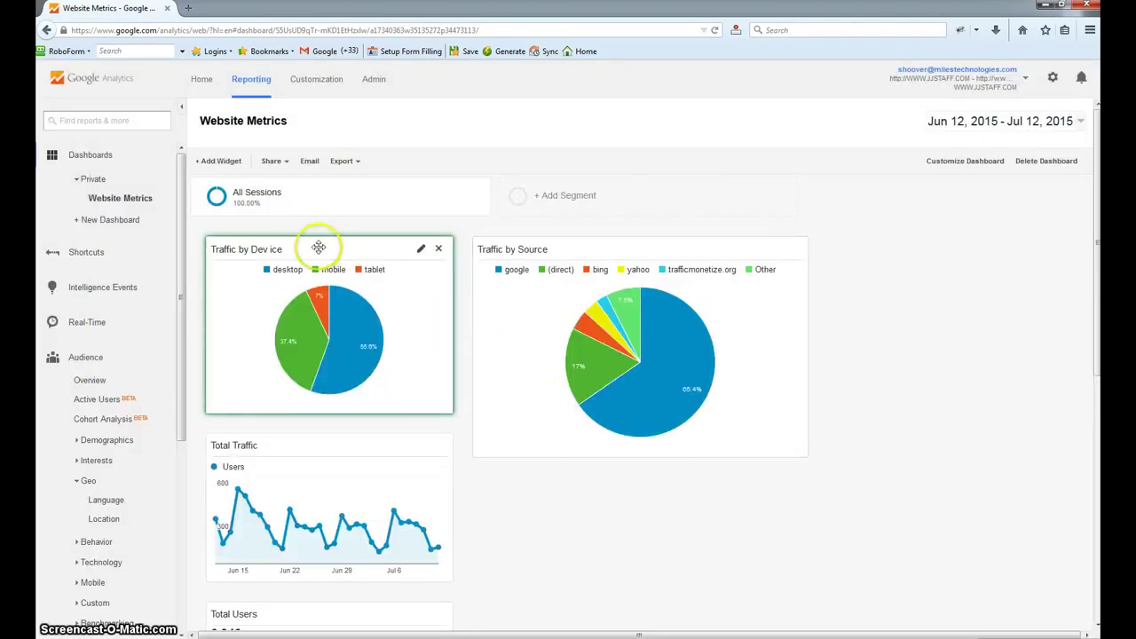
- Move the Traffic by Device widget below Traffic by Source in the middle column and inspect its pie slices
click(295, 245)
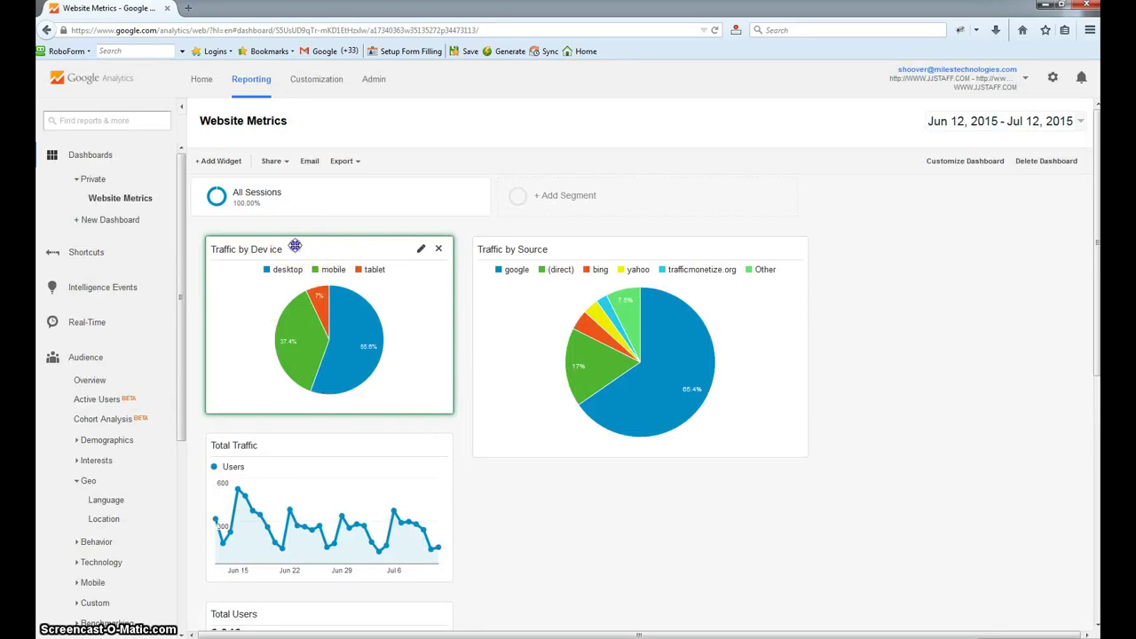
drag(295, 246, 740, 539)
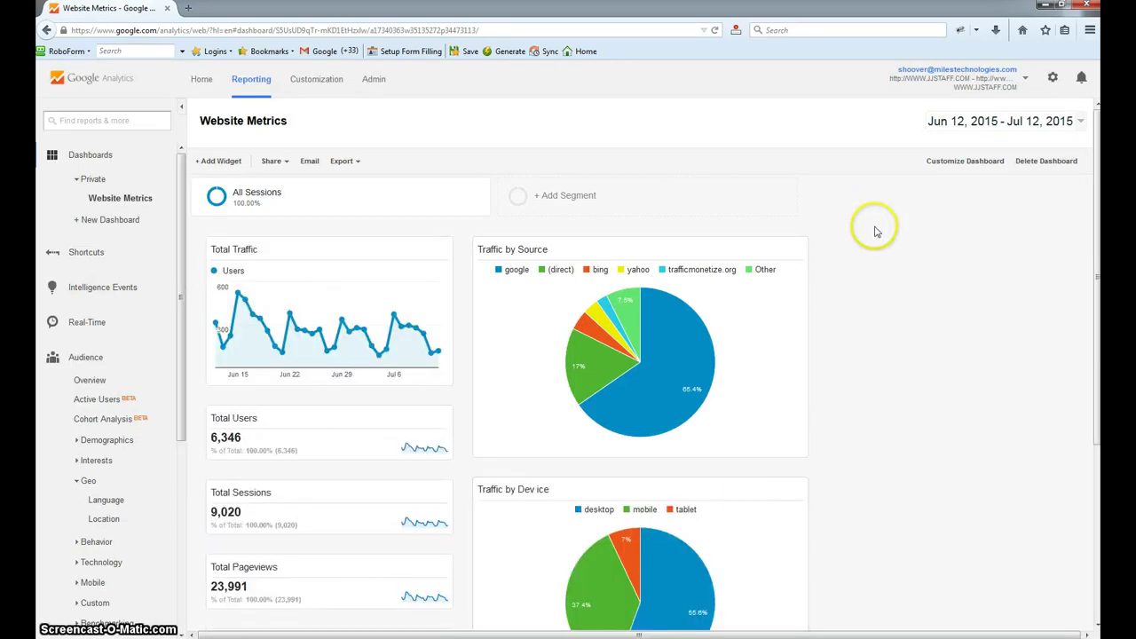
scroll(907, 273, down, 2)
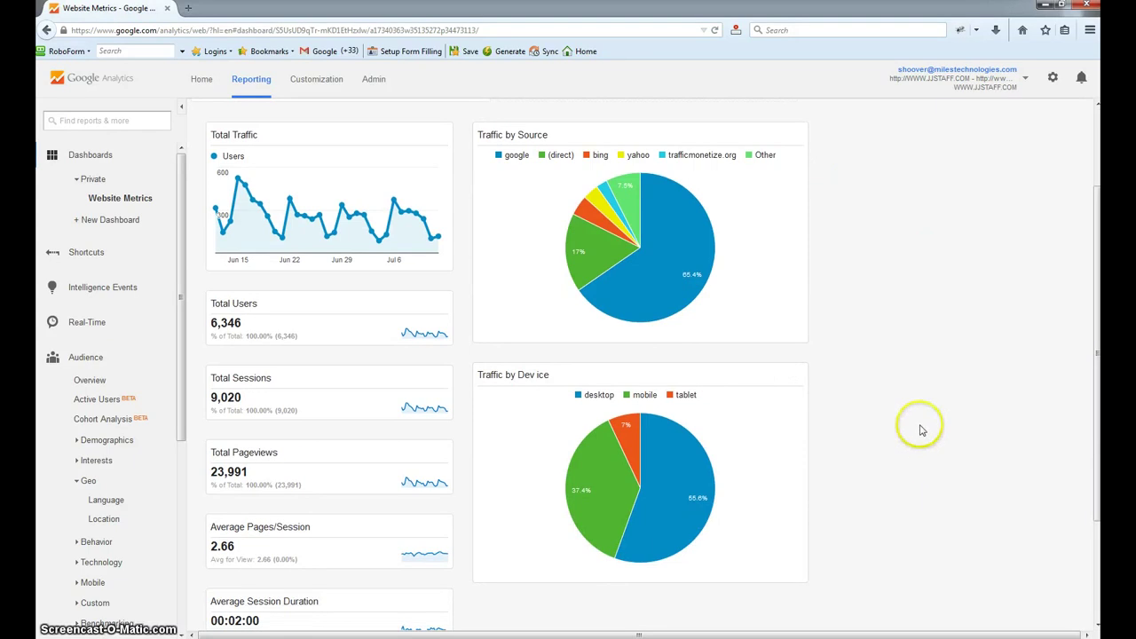
mouse_move(701, 491)
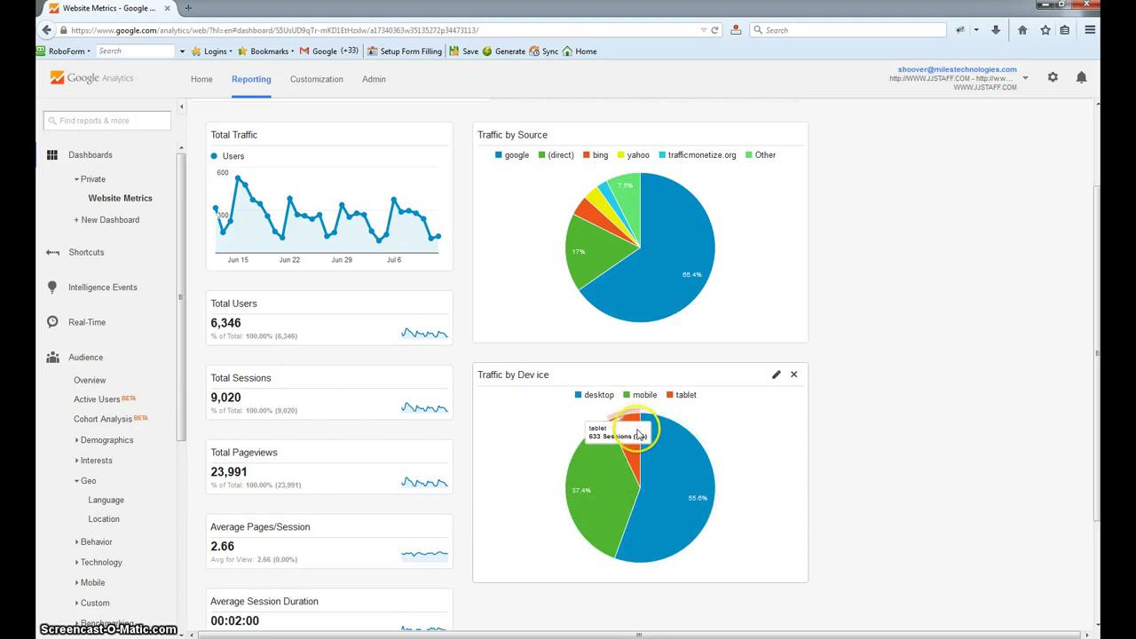
scroll(874, 499, down, 3)
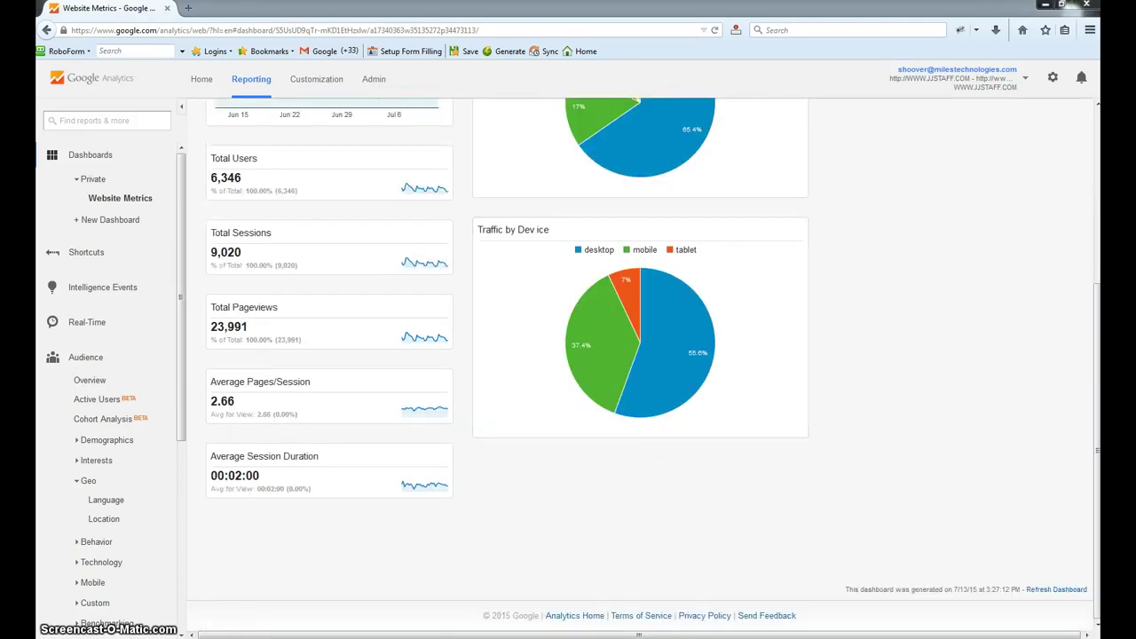
click(902, 312)
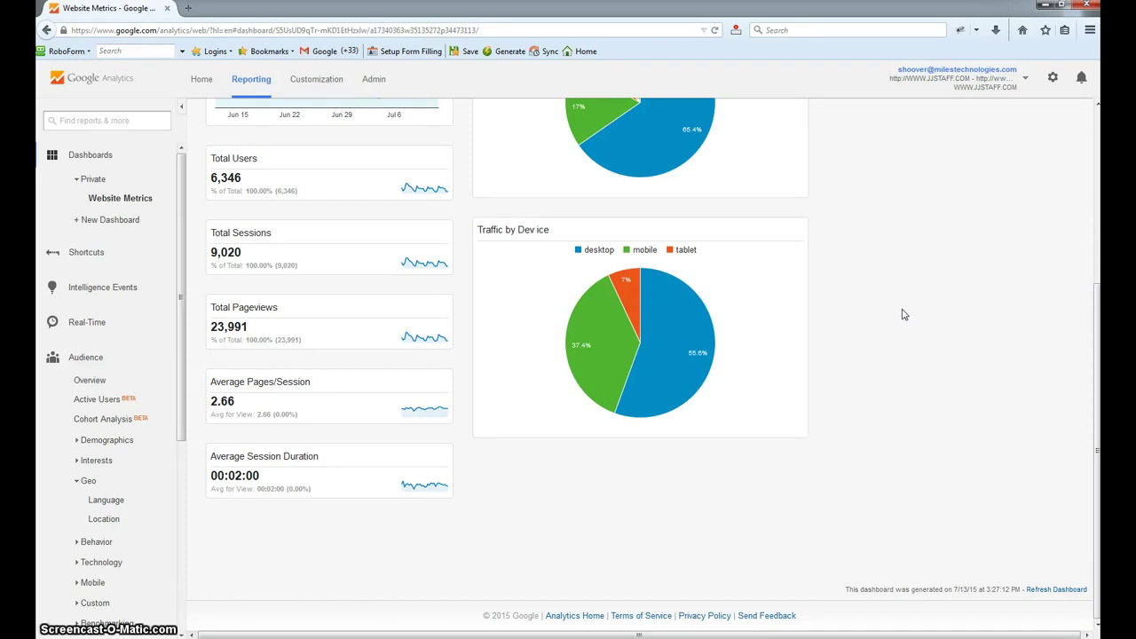
click(896, 314)
click(880, 346)
click(951, 320)
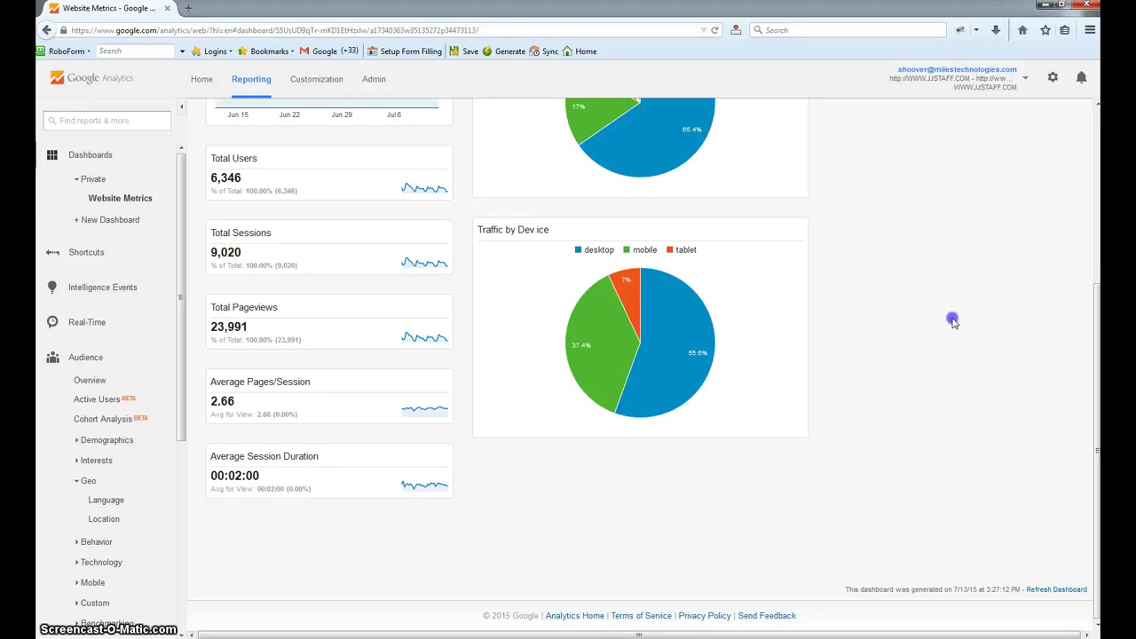
- Start a new dashboard widget and title it Total Conversions
scroll(951, 317, up, 5)
click(219, 167)
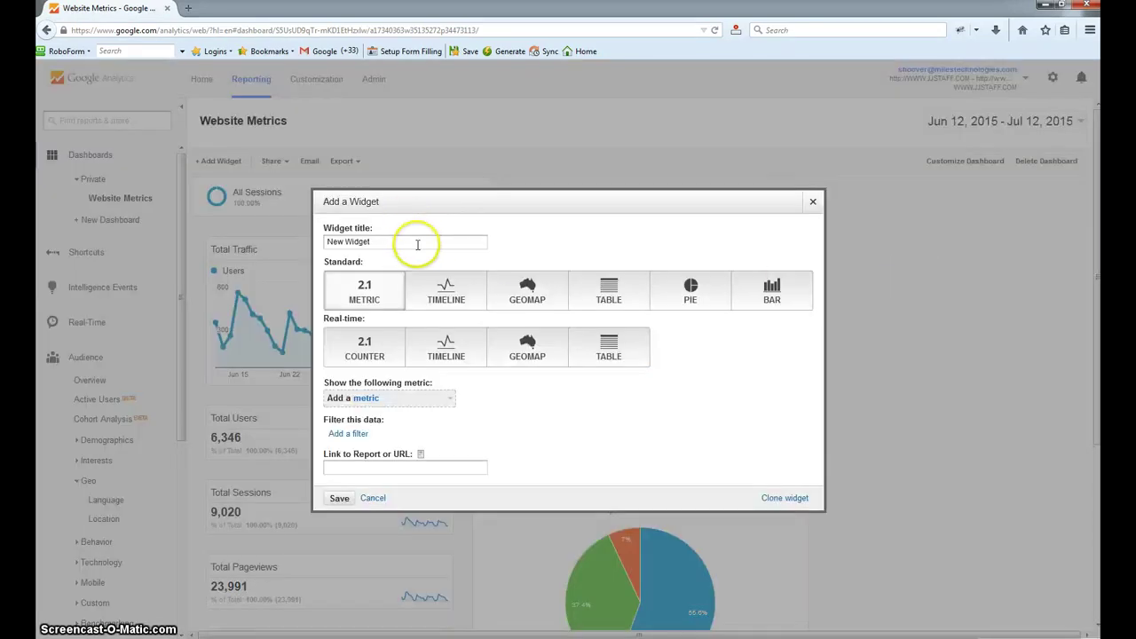
drag(413, 243, 216, 230)
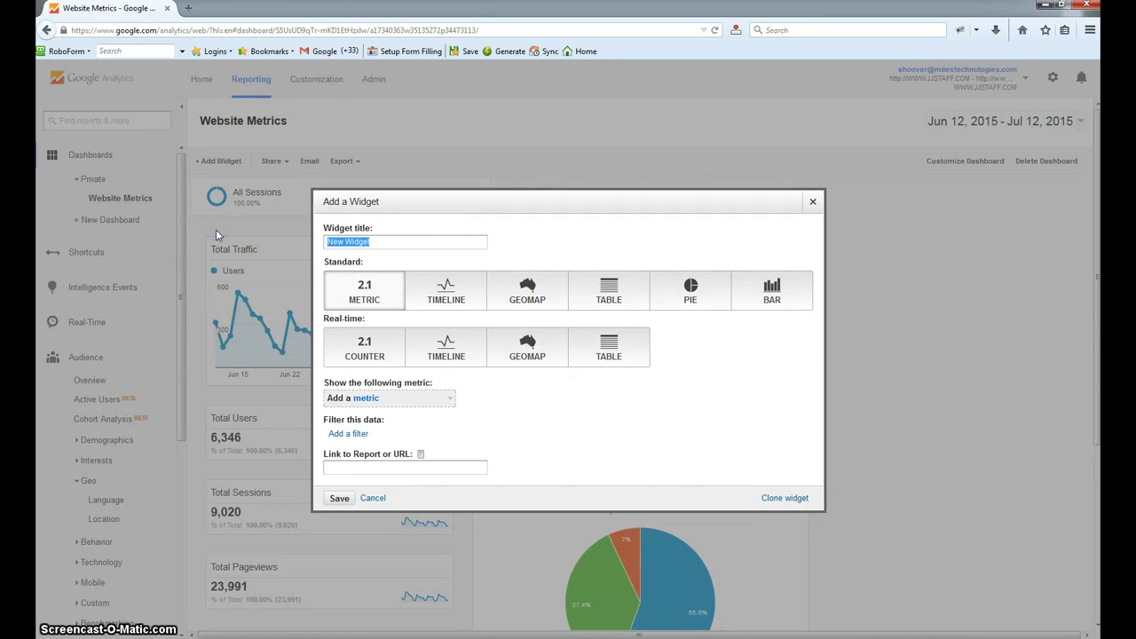
text(Tot)
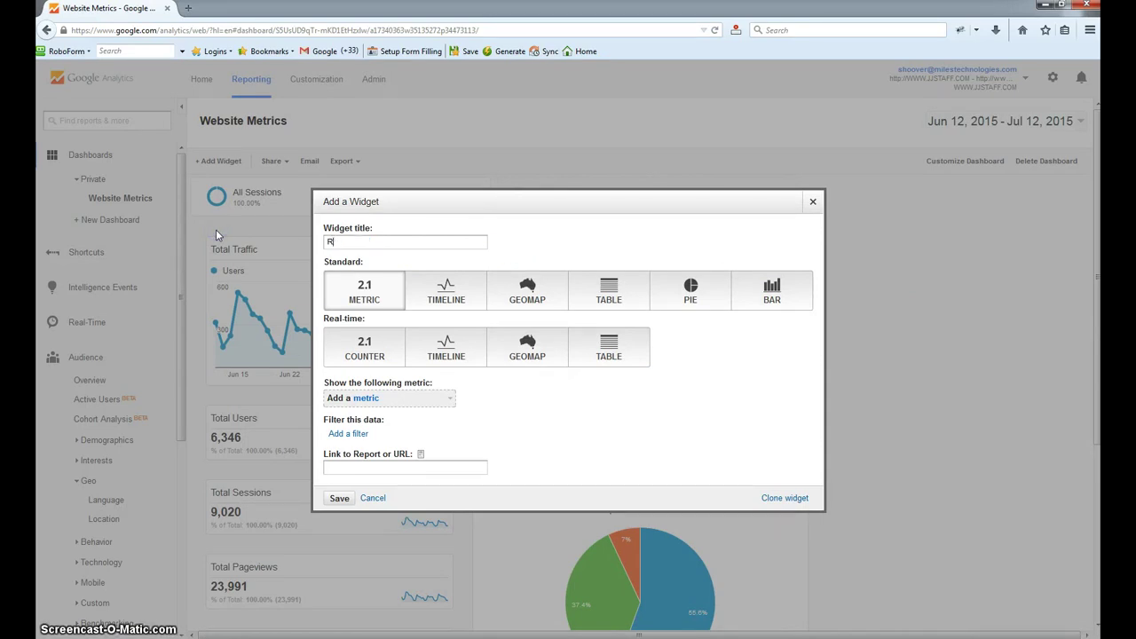
text(al Conversions)
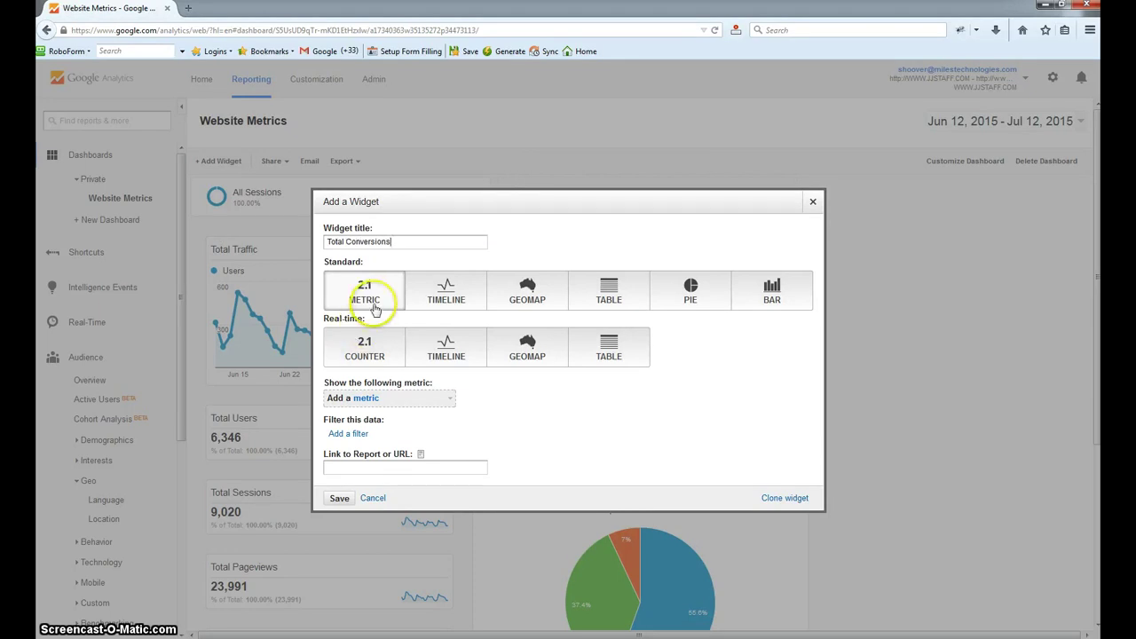
- Make the Total Conversions widget show the Goal Completions metric and save it
click(394, 400)
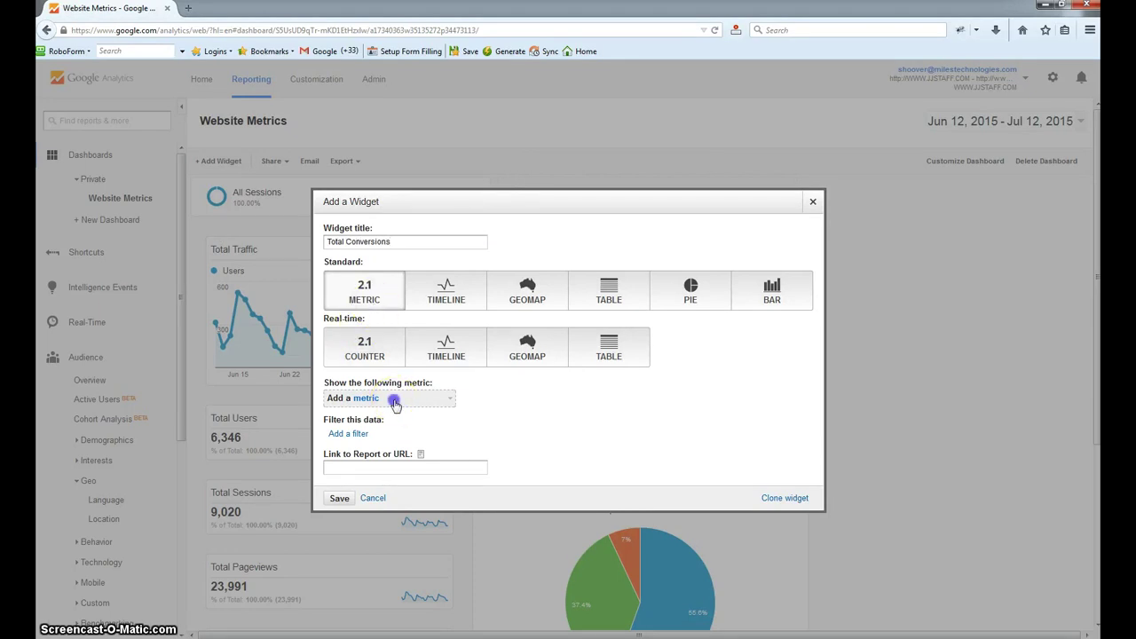
text(goal)
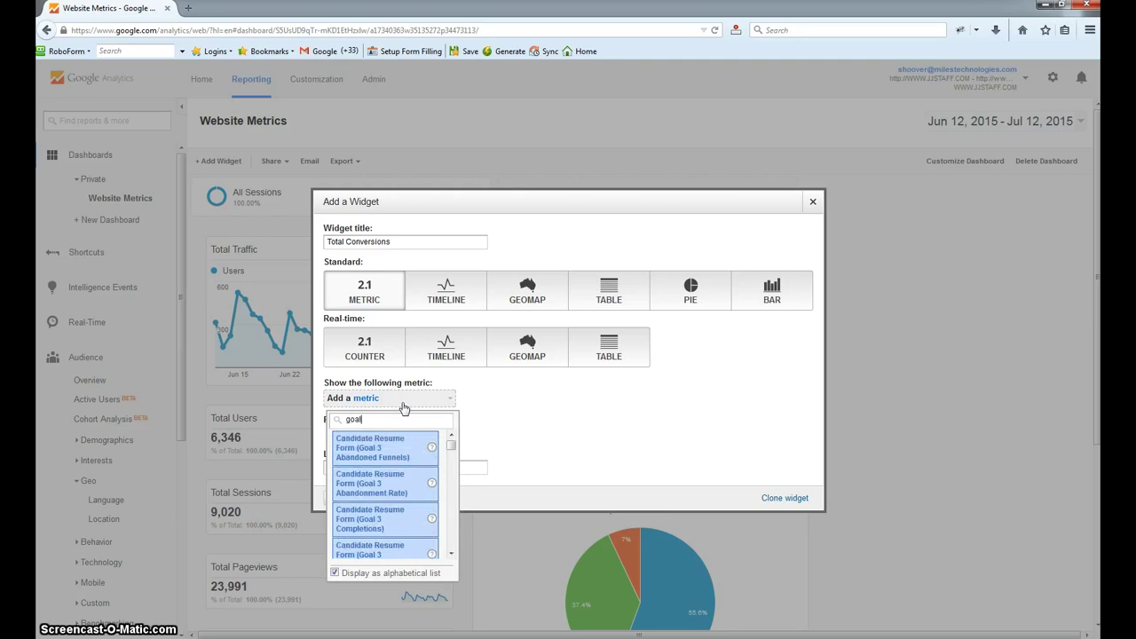
text( co)
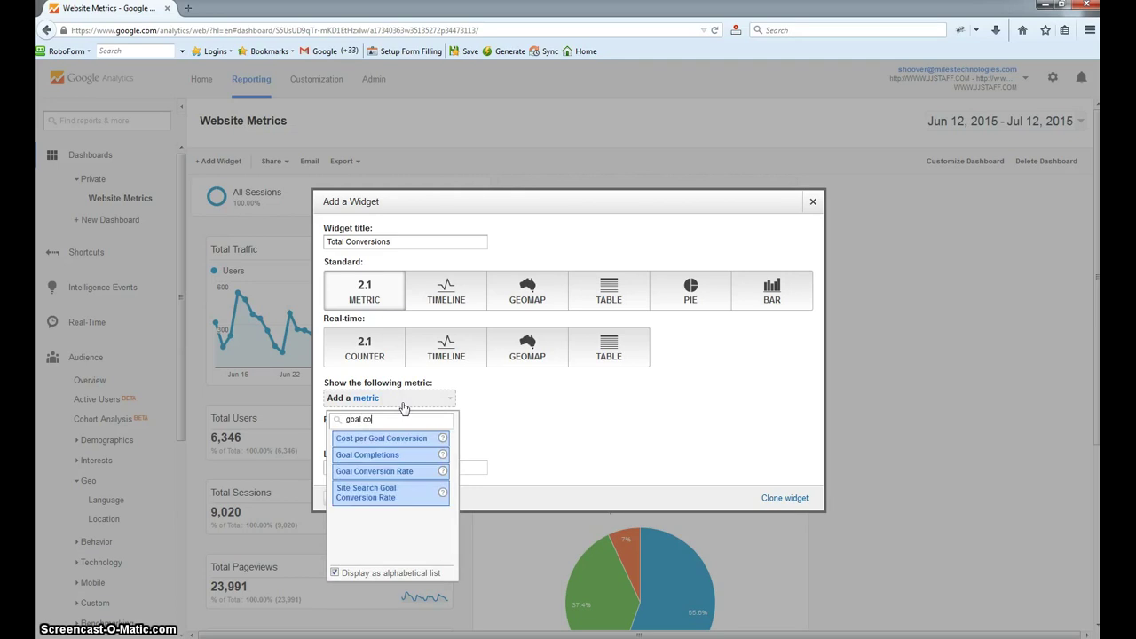
click(347, 459)
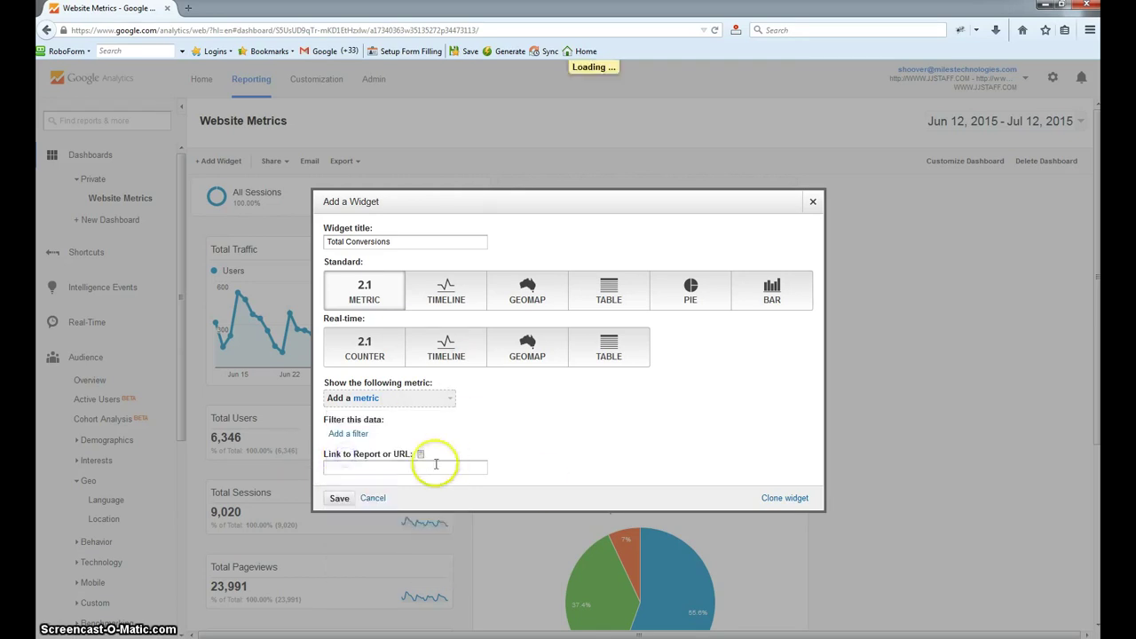
click(345, 500)
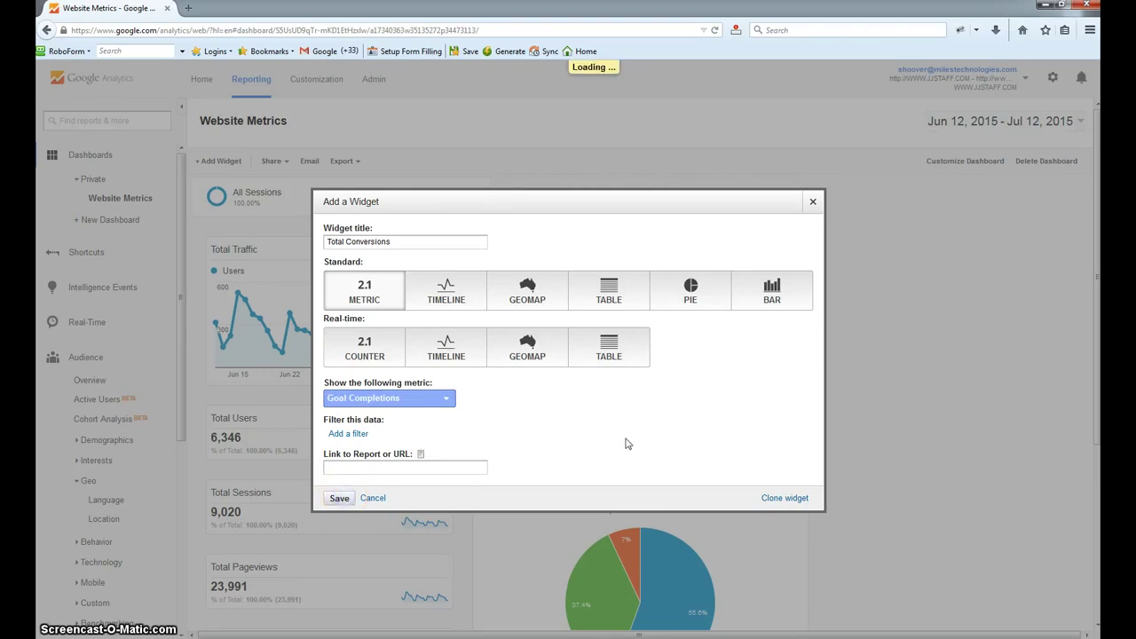
- Move the Total Conversions widget to the bottom of the first column, below Average Session Duration
scroll(426, 270, down, 3)
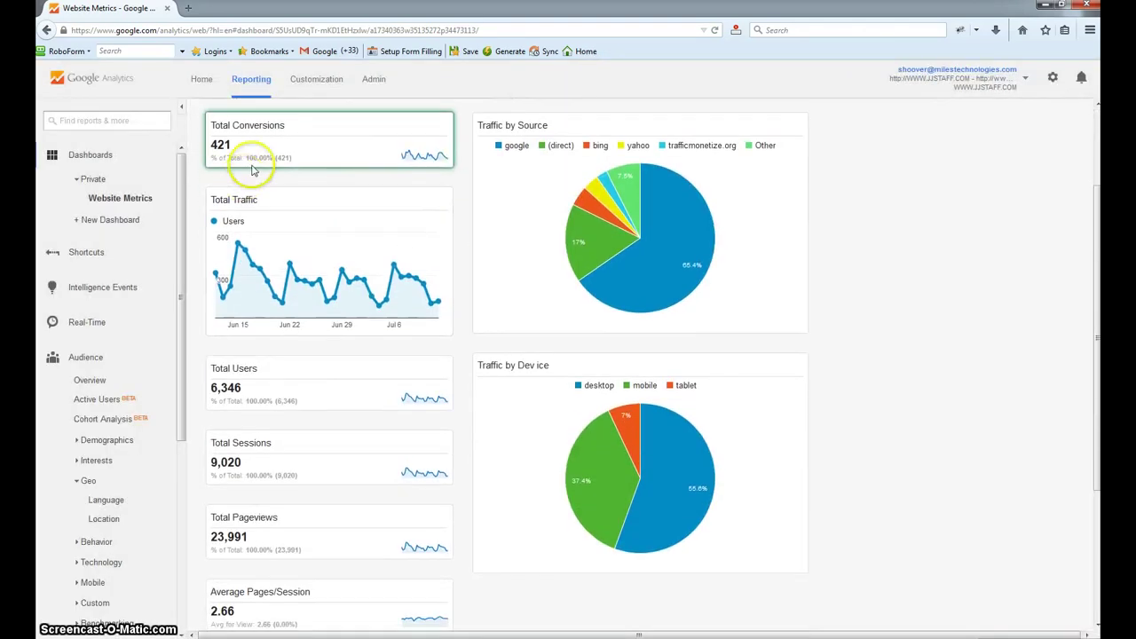
click(275, 123)
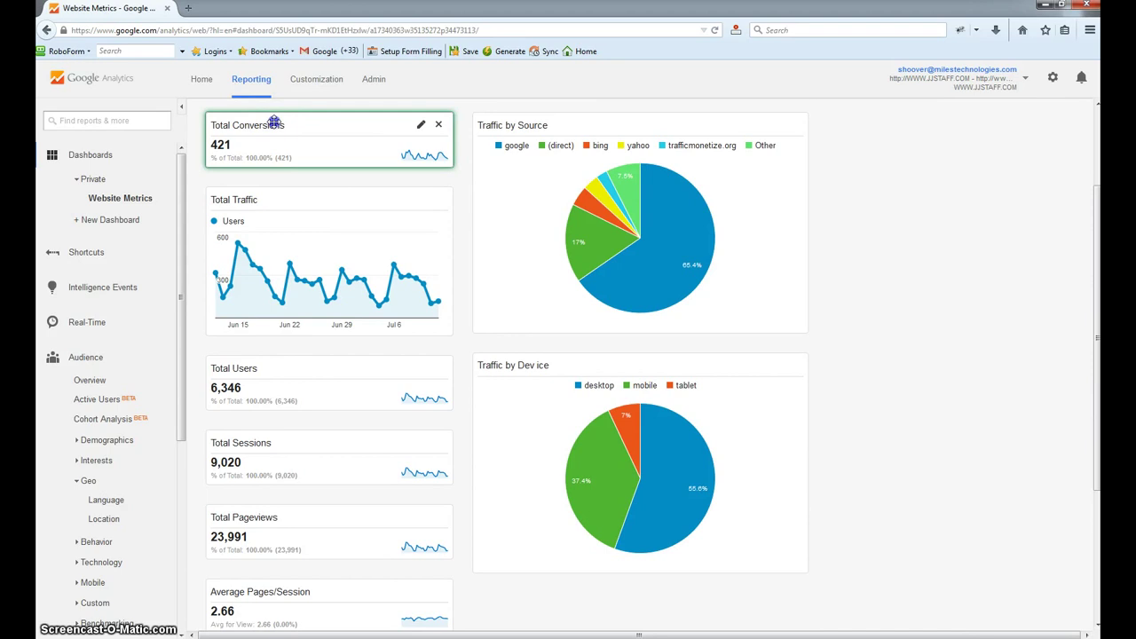
drag(274, 122, 586, 601)
scroll(566, 546, down, 2)
scroll(566, 546, down, 2)
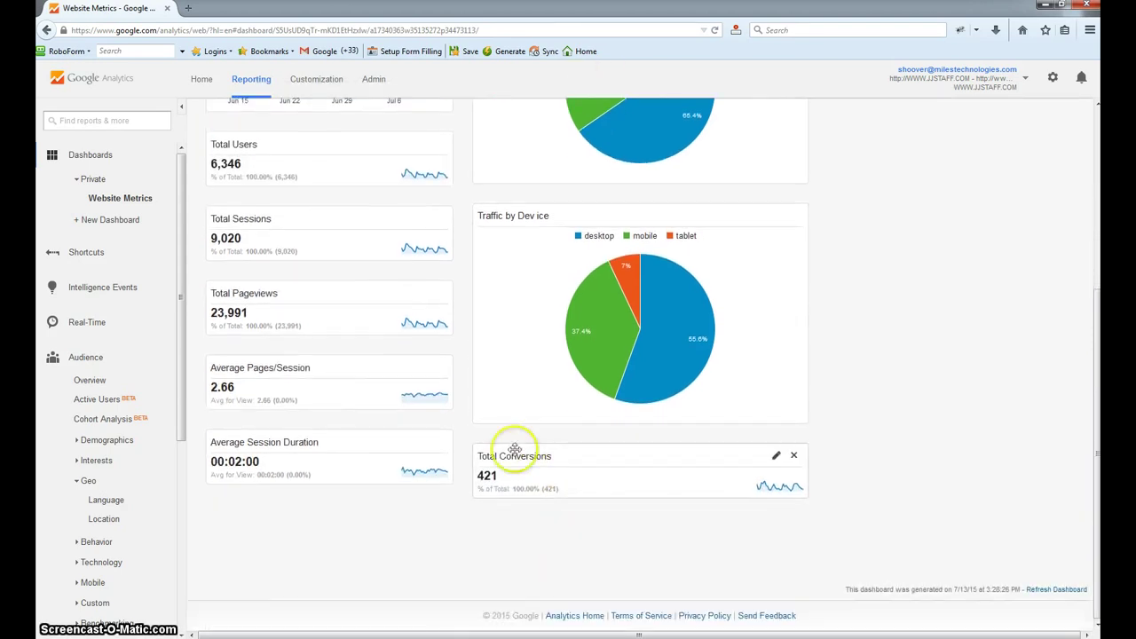
click(538, 454)
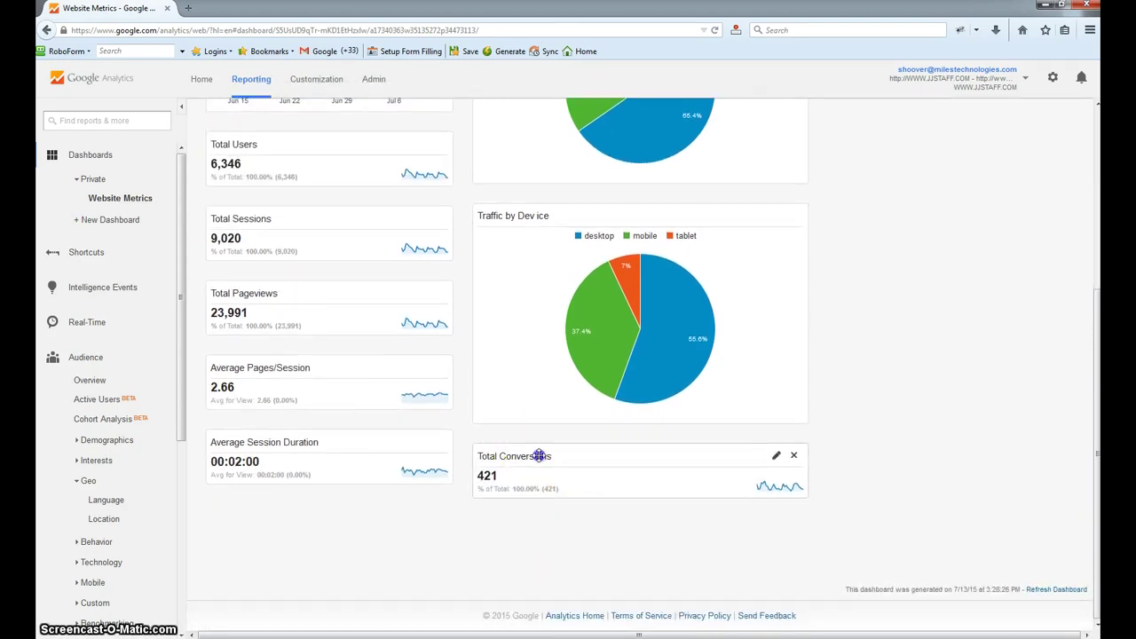
drag(538, 455, 255, 527)
- Add a standard Metric widget titled Conversion Rate that shows the Goal Conversion Rate metric, and save it
click(227, 144)
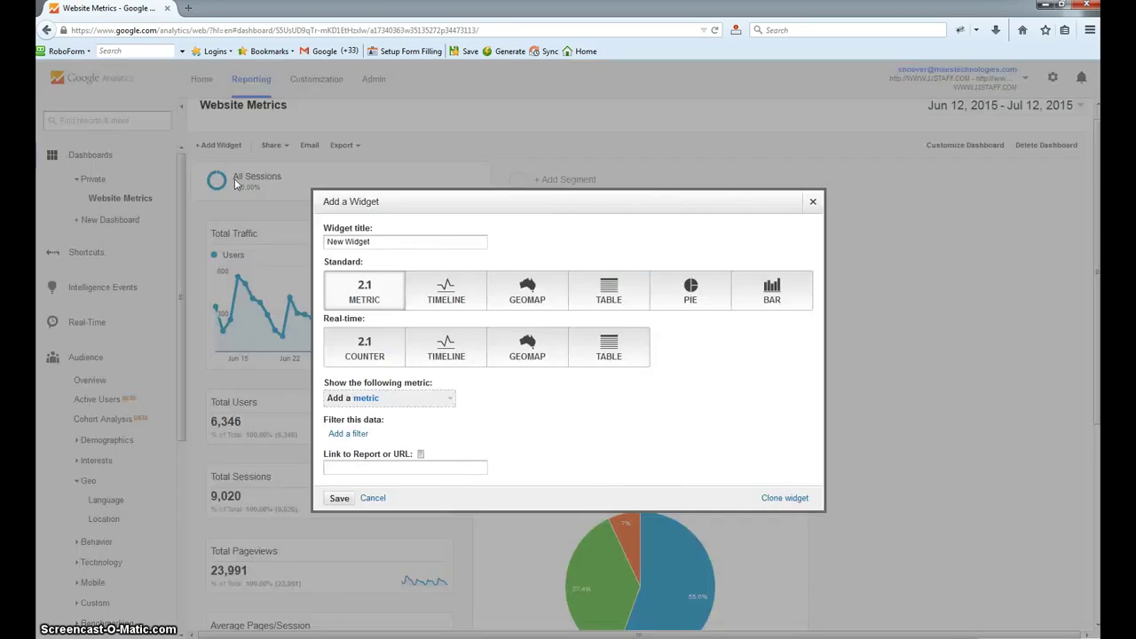
drag(400, 241, 179, 204)
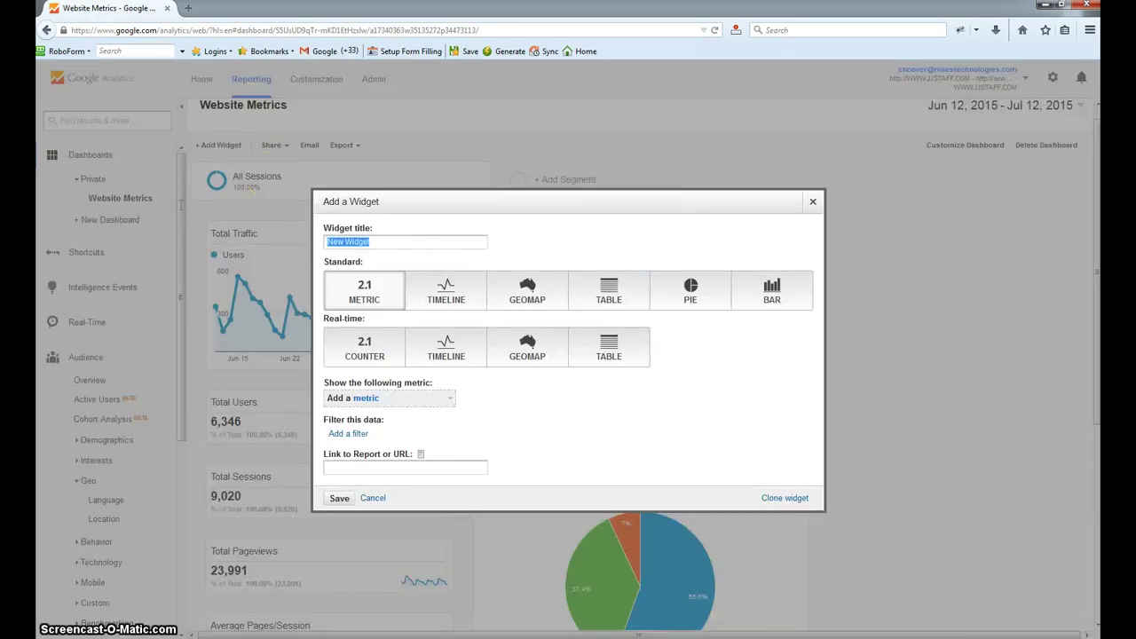
text(Conversion Rate)
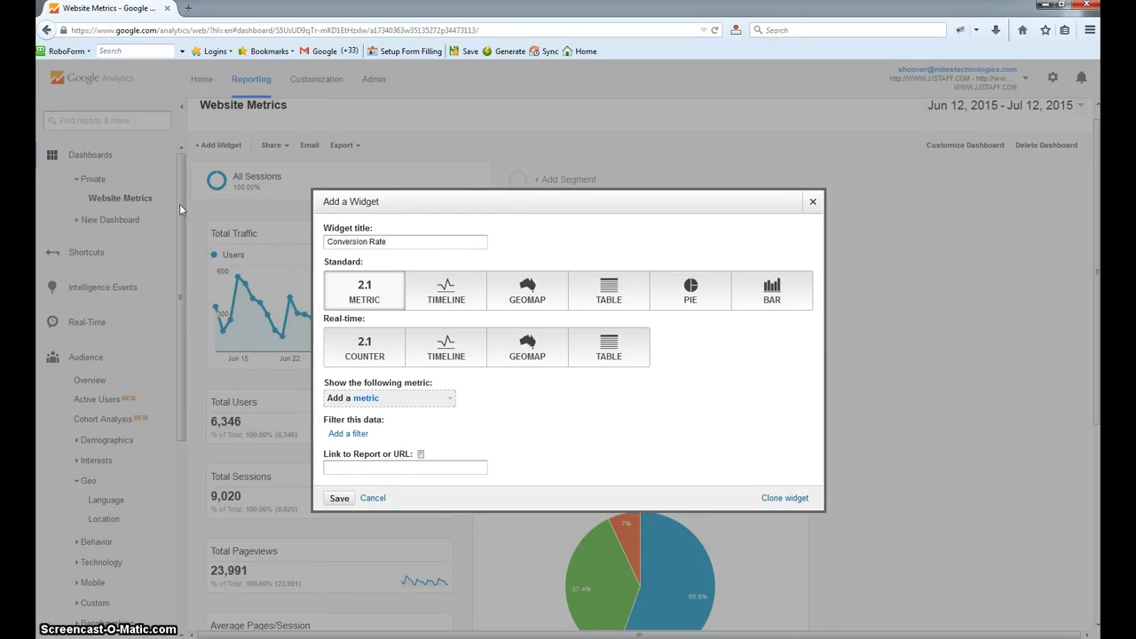
click(360, 401)
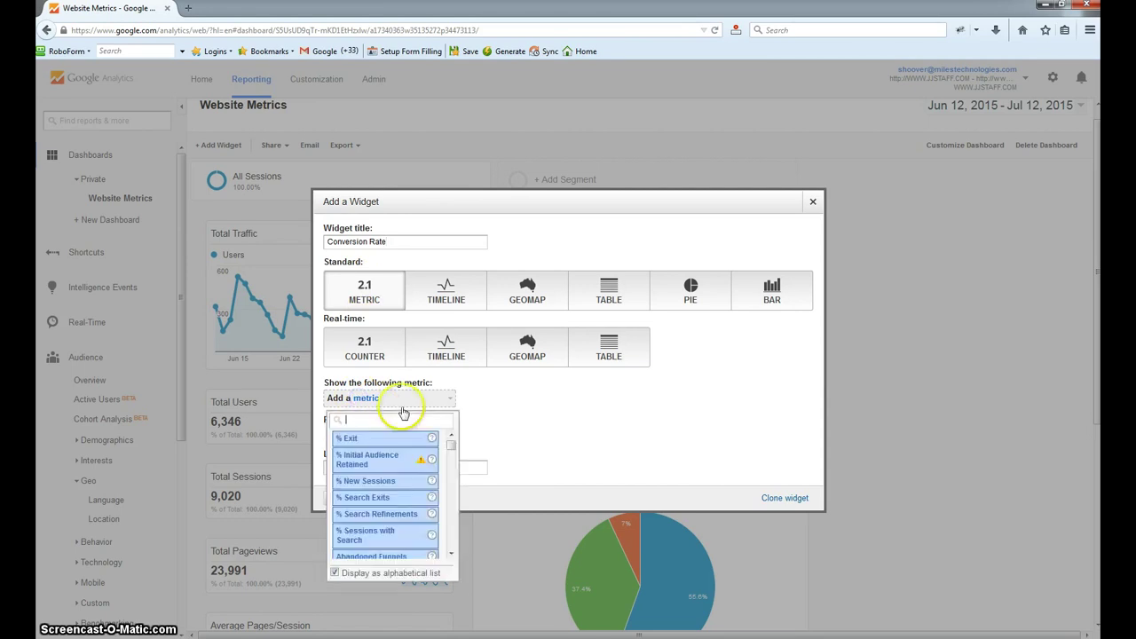
text(goal c)
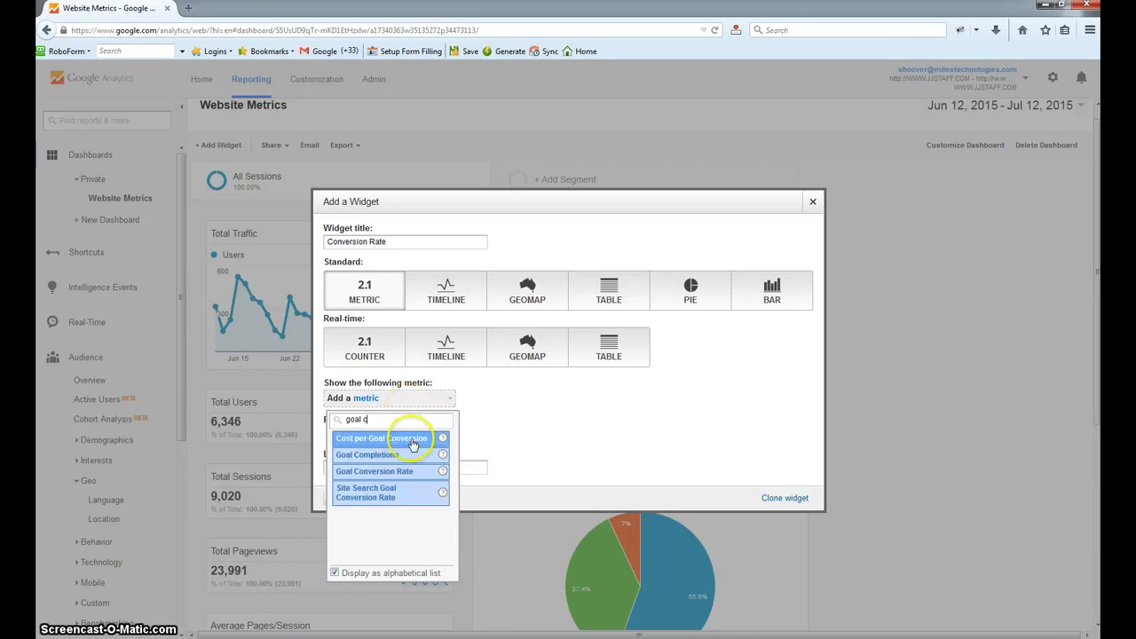
click(396, 471)
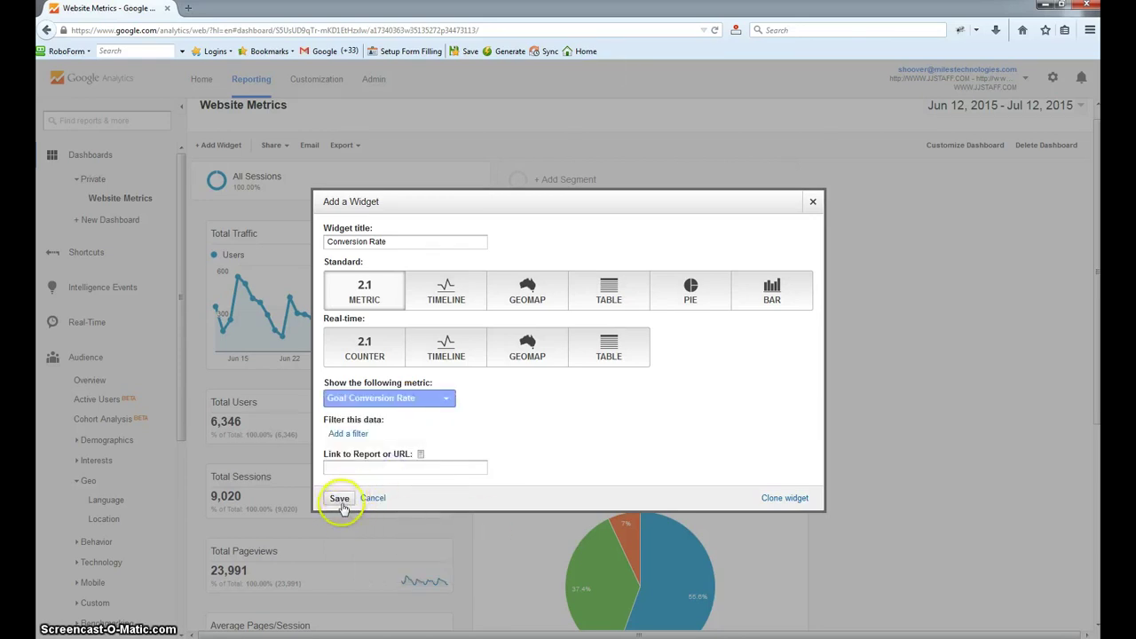
click(340, 499)
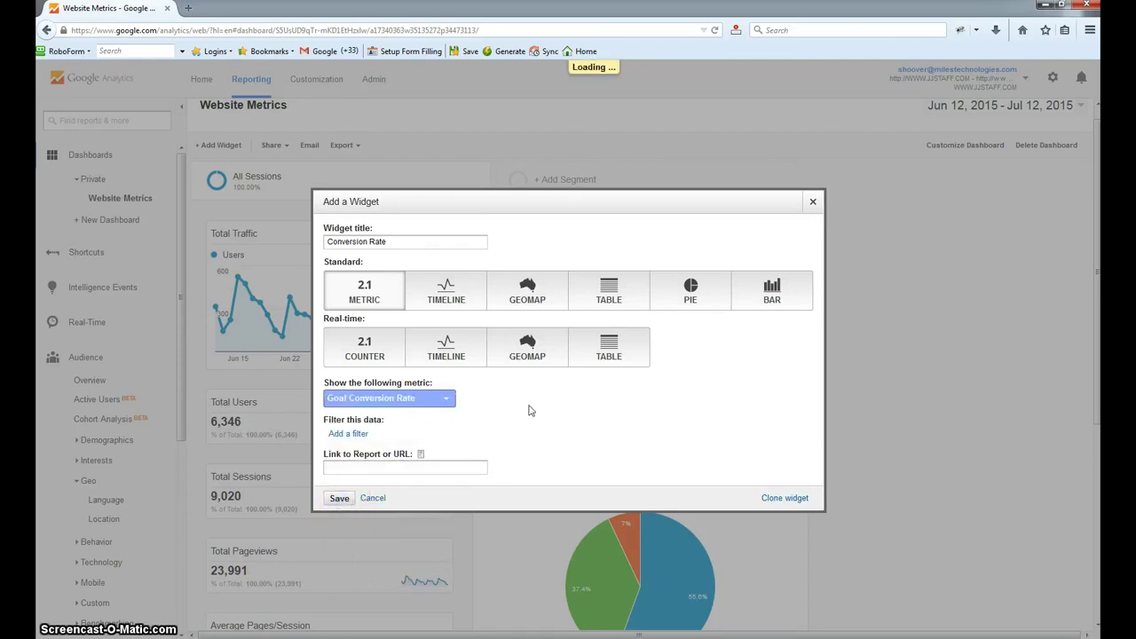
- Move the Conversion Rate widget to the bottom of the first column, below Total Conversions
scroll(269, 215, down, 1)
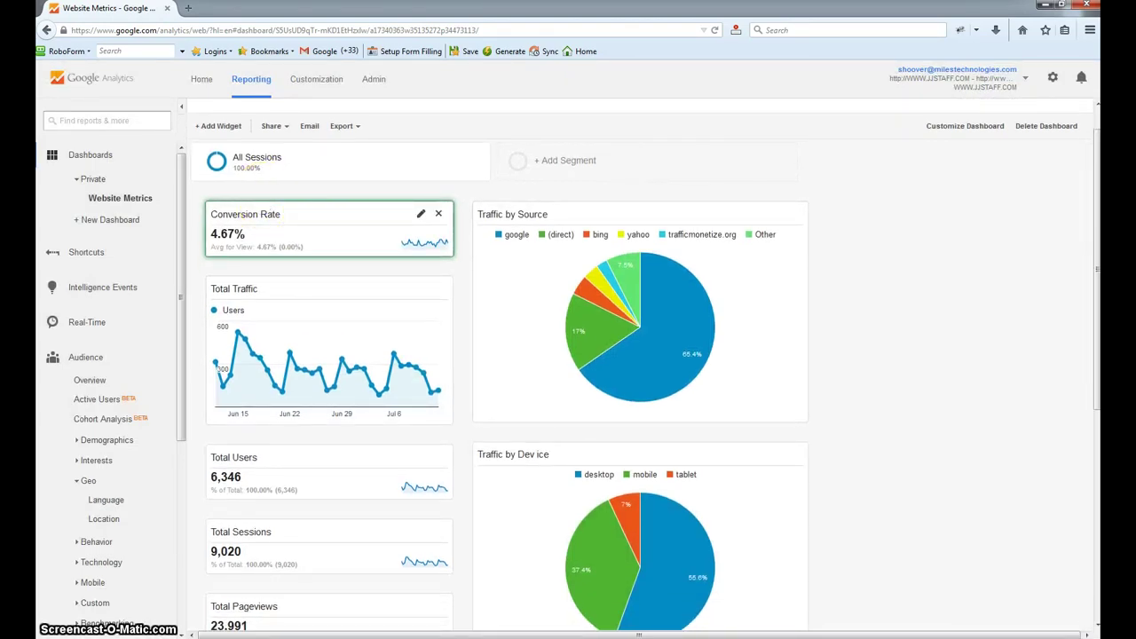
drag(451, 561, 711, 421)
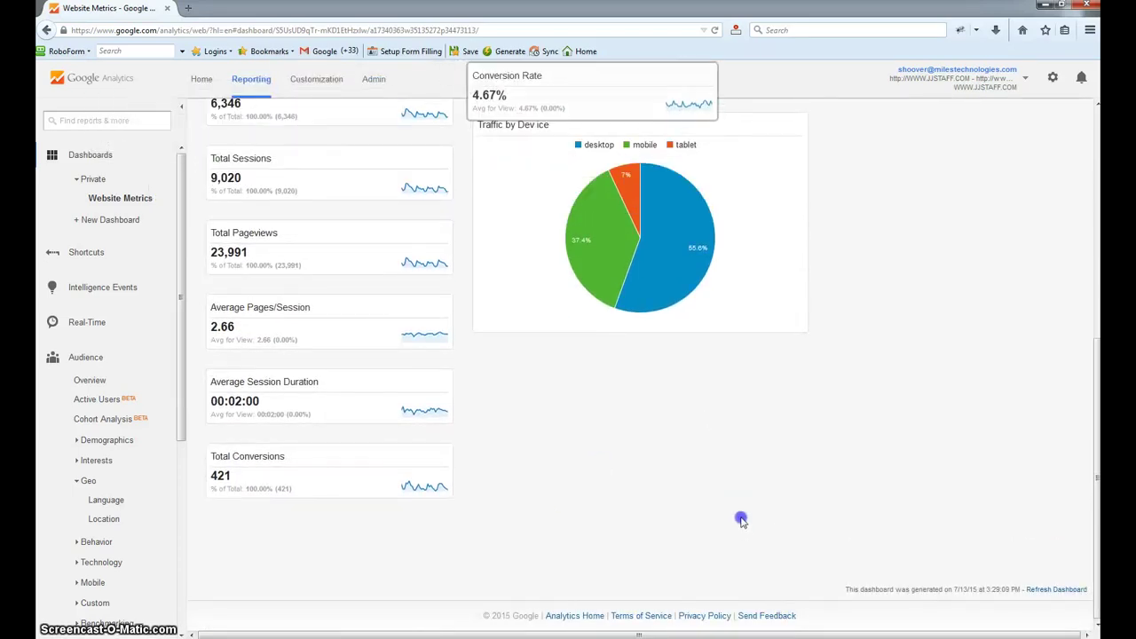
scroll(684, 431, up, 3)
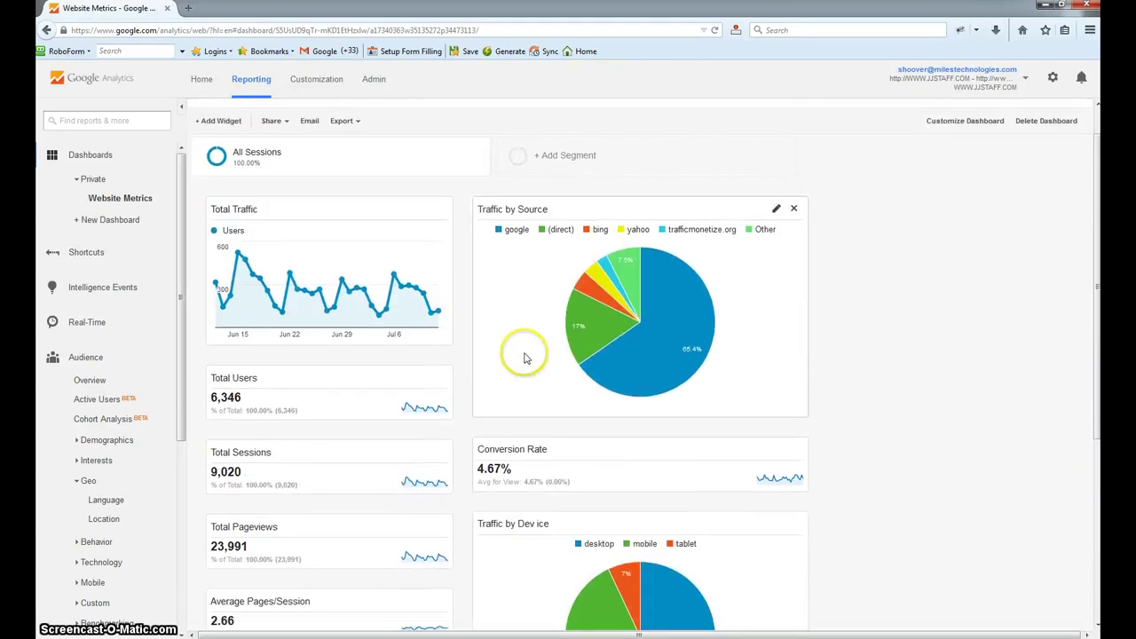
scroll(520, 355, down, 2)
scroll(546, 284, down, 3)
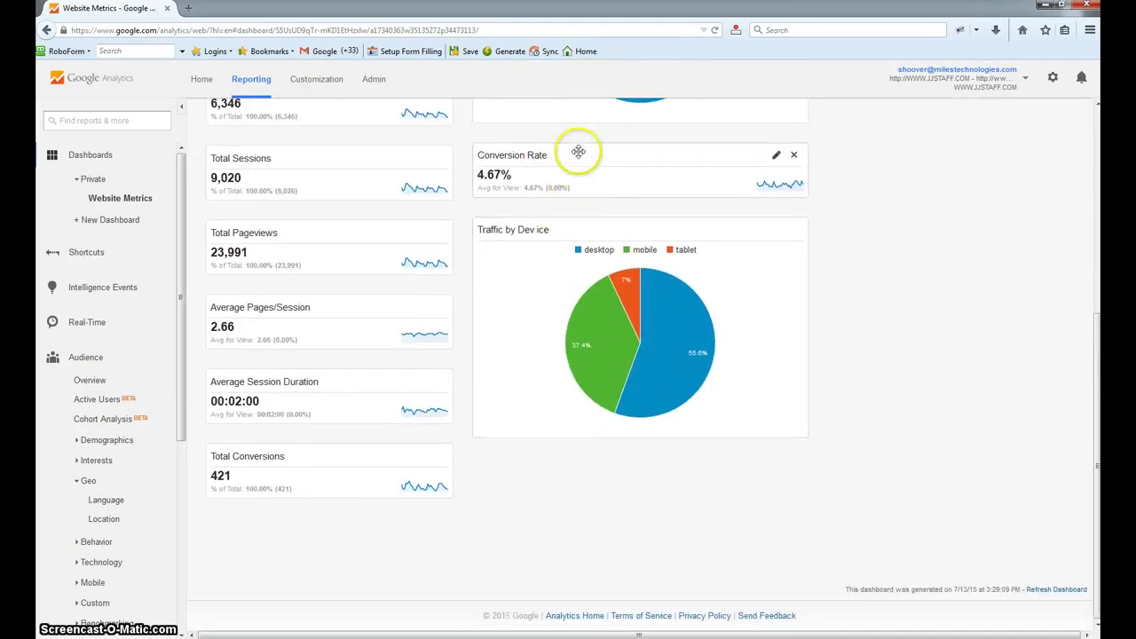
drag(573, 152, 269, 530)
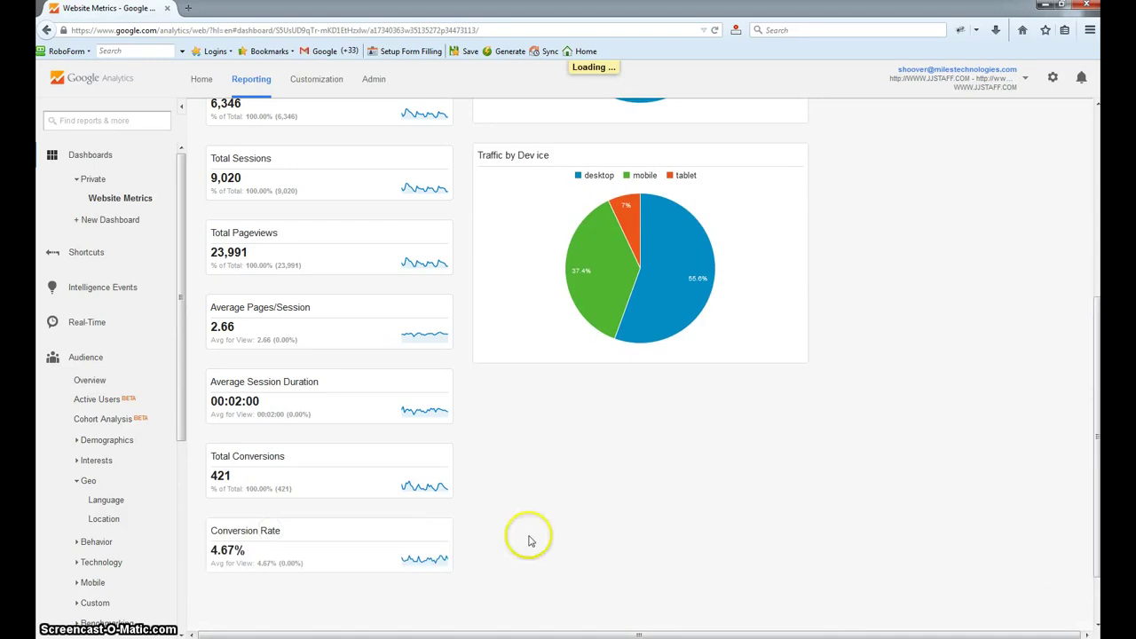
- Start a new widget titled Conversion by Device Type and make it a standard Pie chart
scroll(513, 536, up, 5)
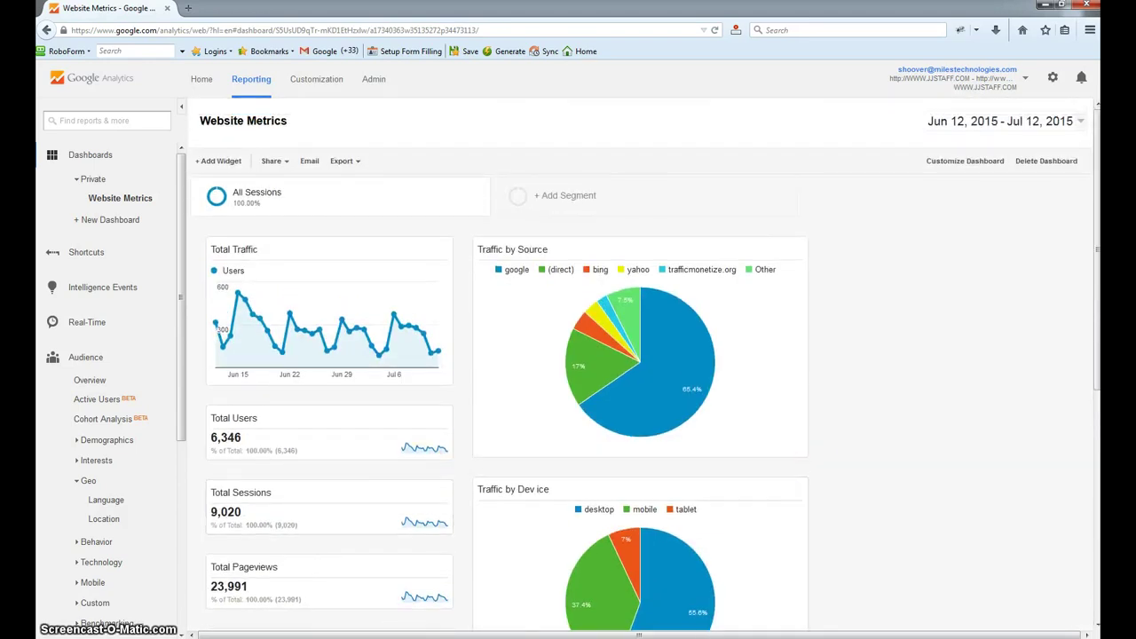
click(220, 162)
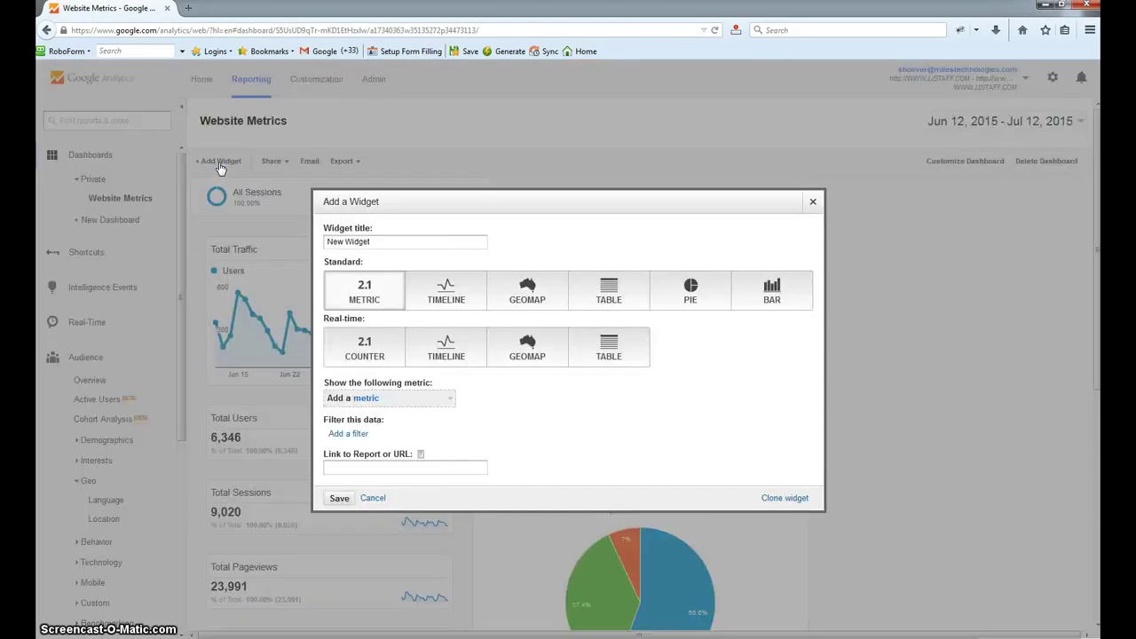
drag(394, 240, 257, 239)
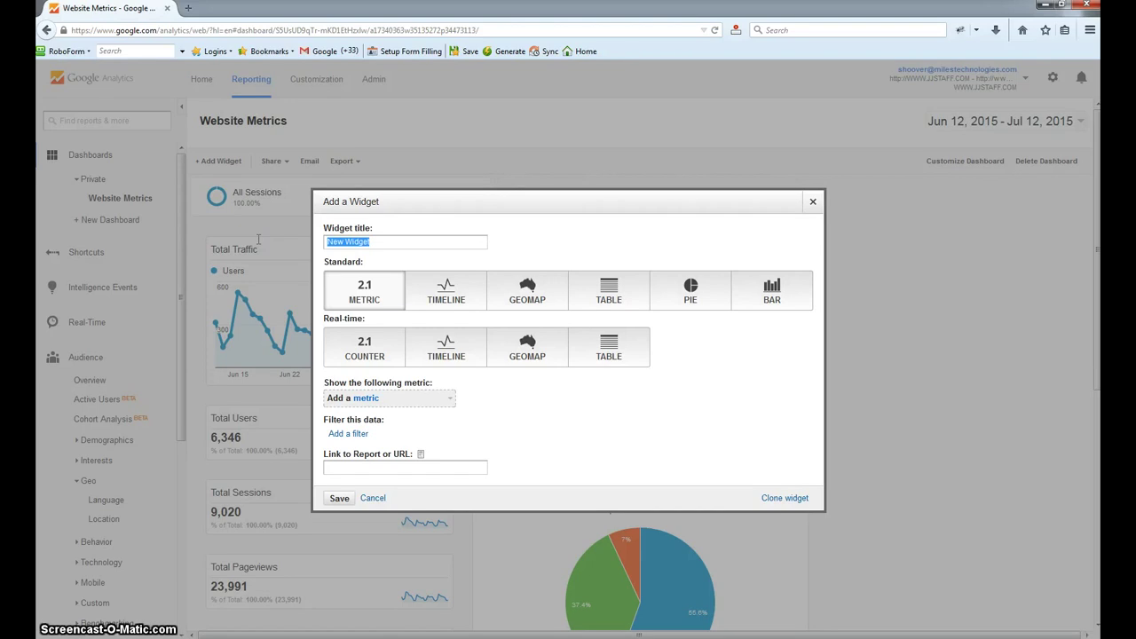
text(Conve)
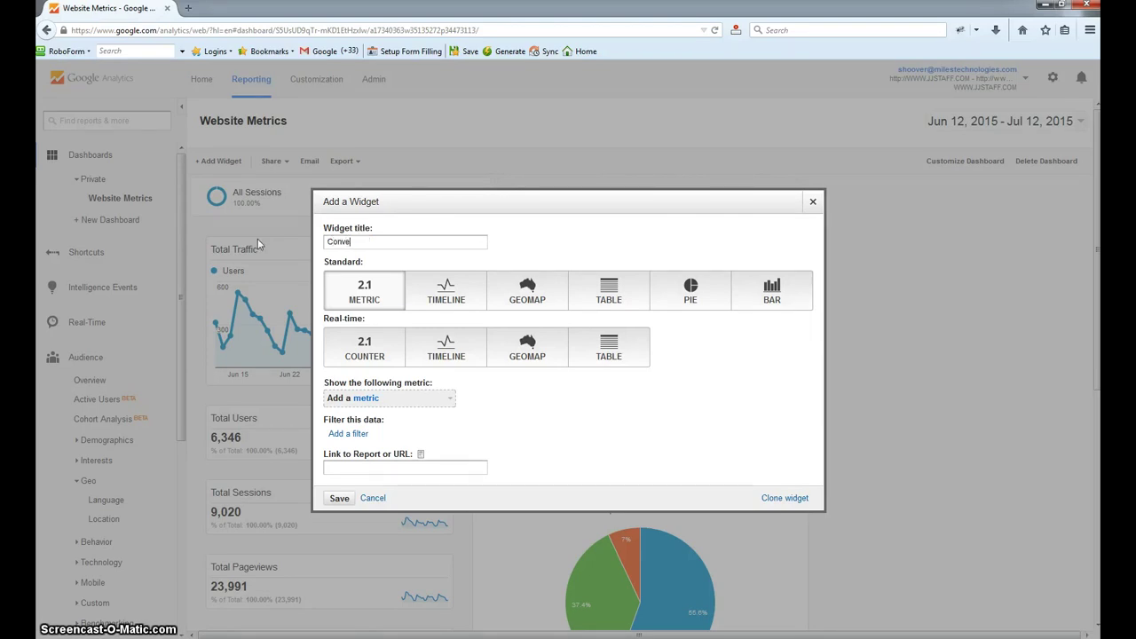
text(rsion by Device )
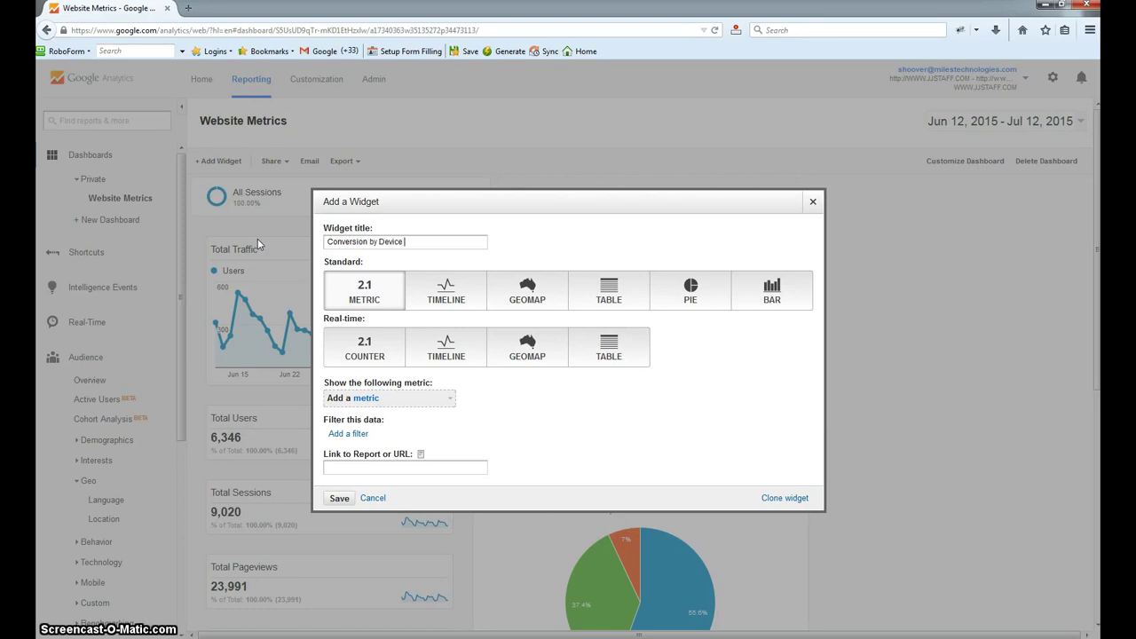
text(Type)
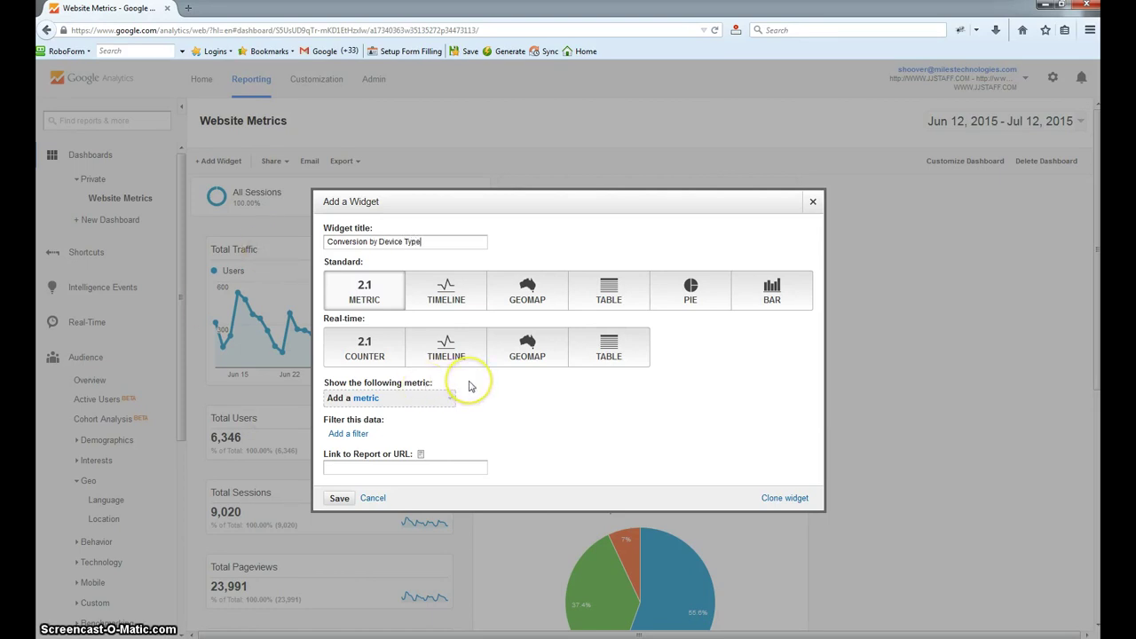
click(690, 297)
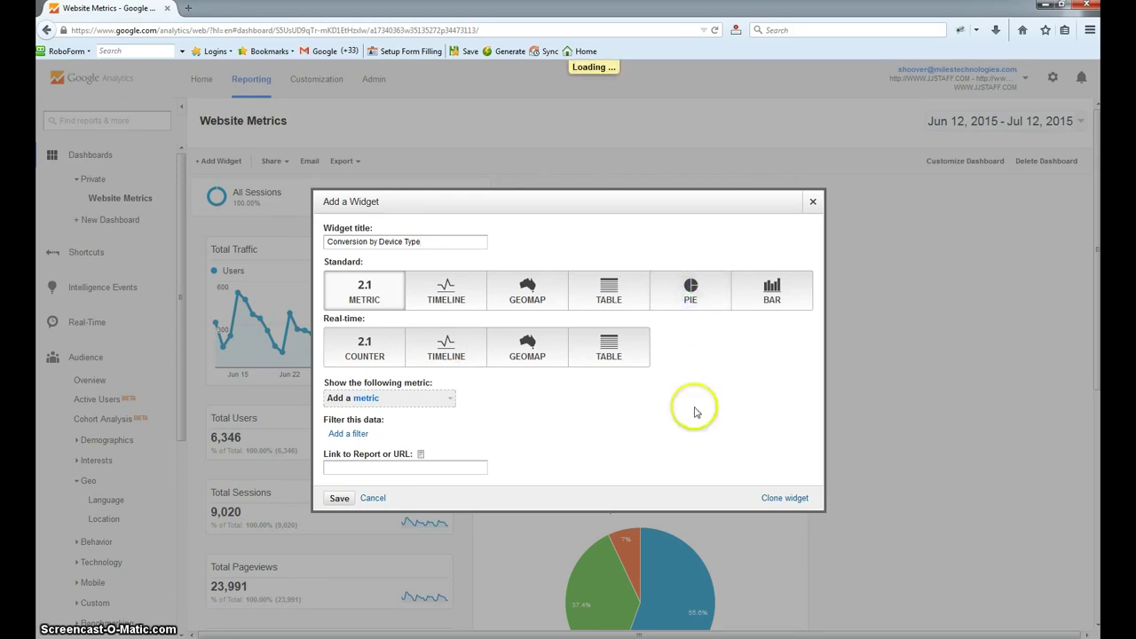
- Set the Conversion by Device Type pie chart to show Goal Completions grouped by Device Category, and save the widget
click(400, 400)
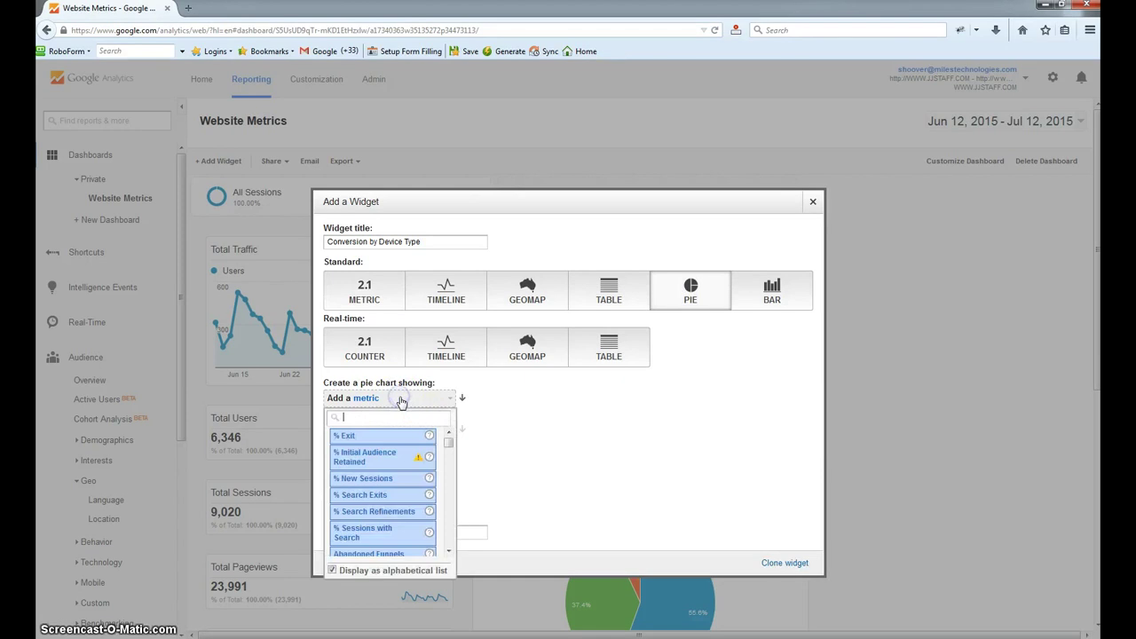
text(goal com)
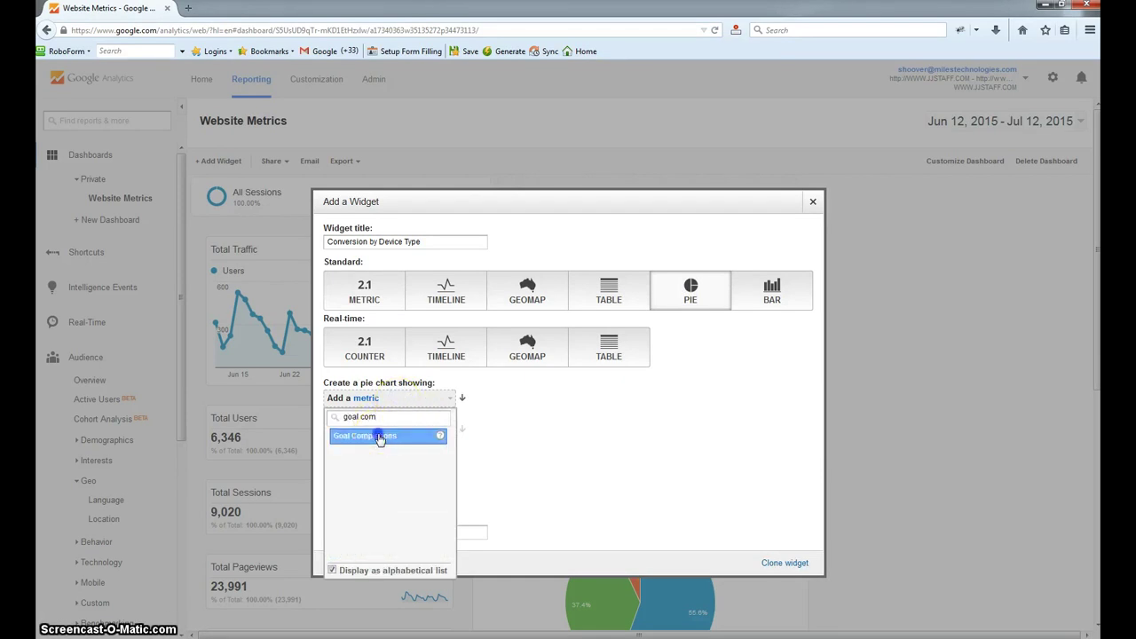
click(379, 436)
click(392, 430)
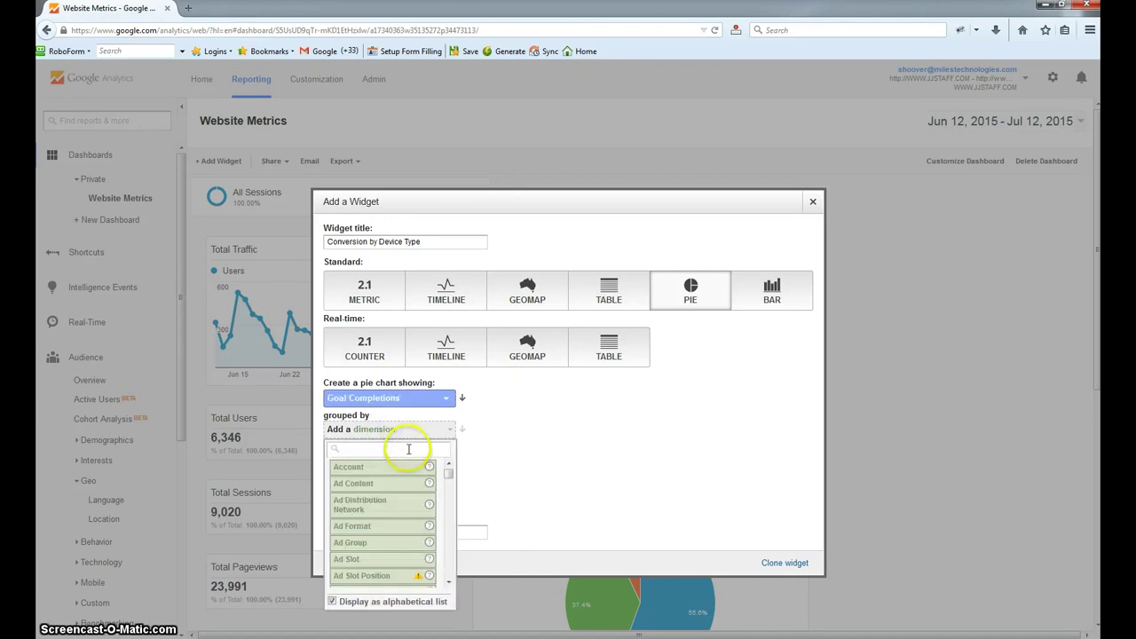
text(device c)
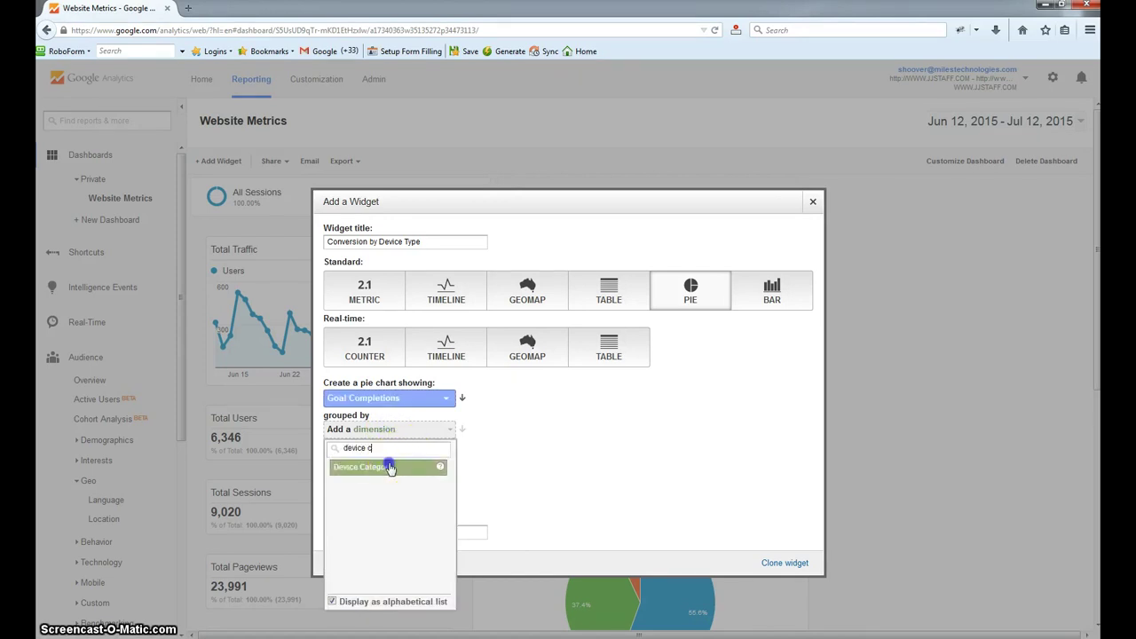
click(391, 468)
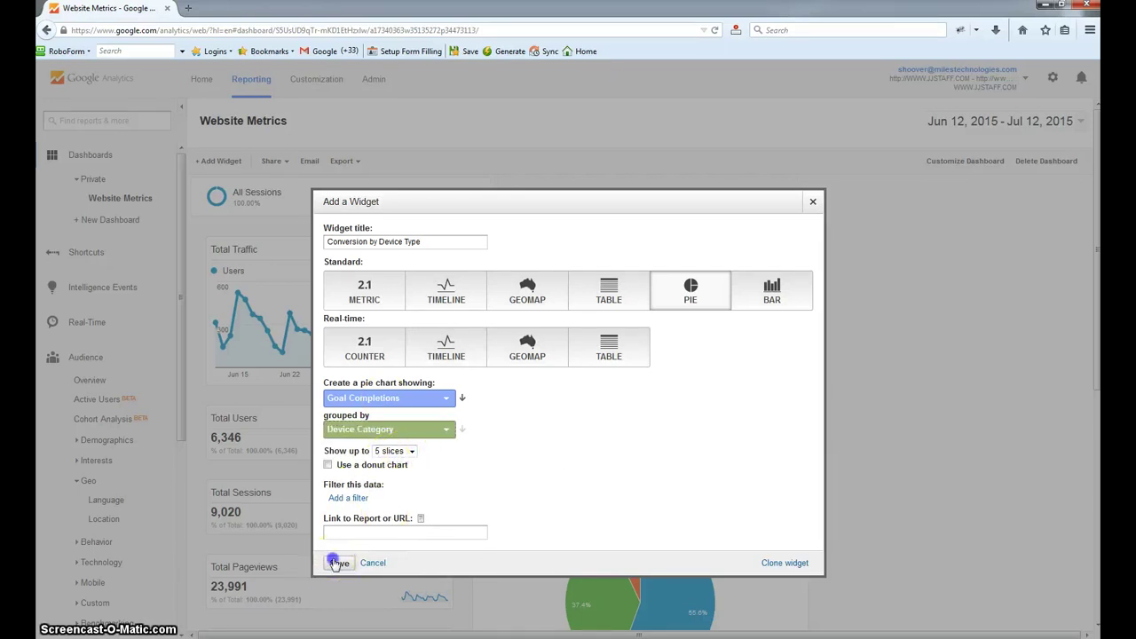
click(334, 564)
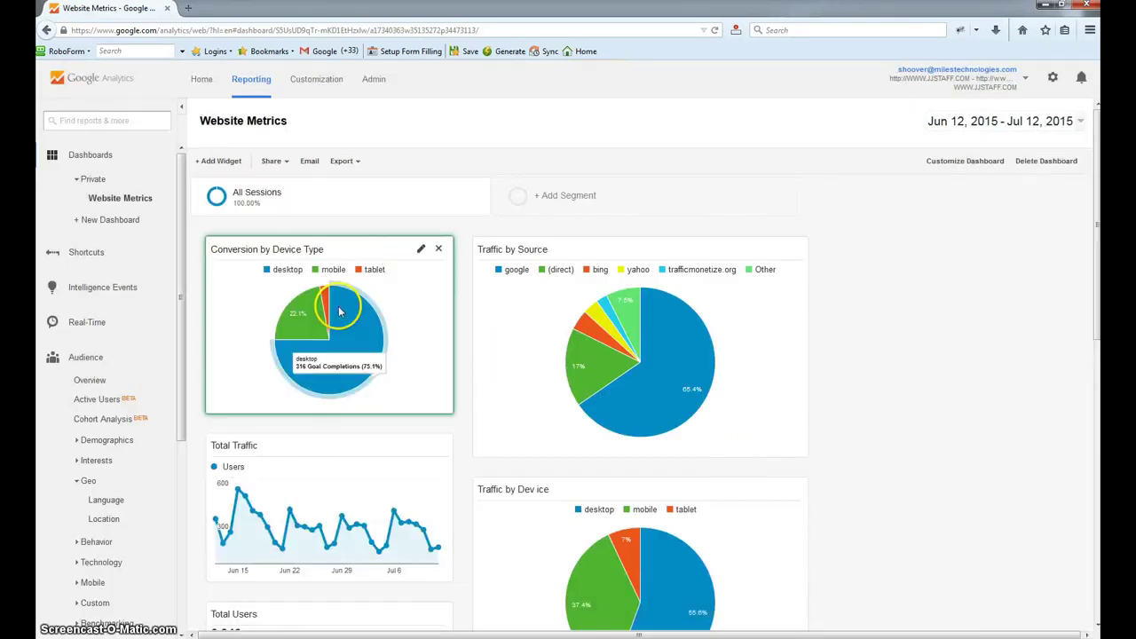
- Move the Conversion by Device Type widget to the bottom of the second column, below Traffic by Device
scroll(995, 349, down, 1)
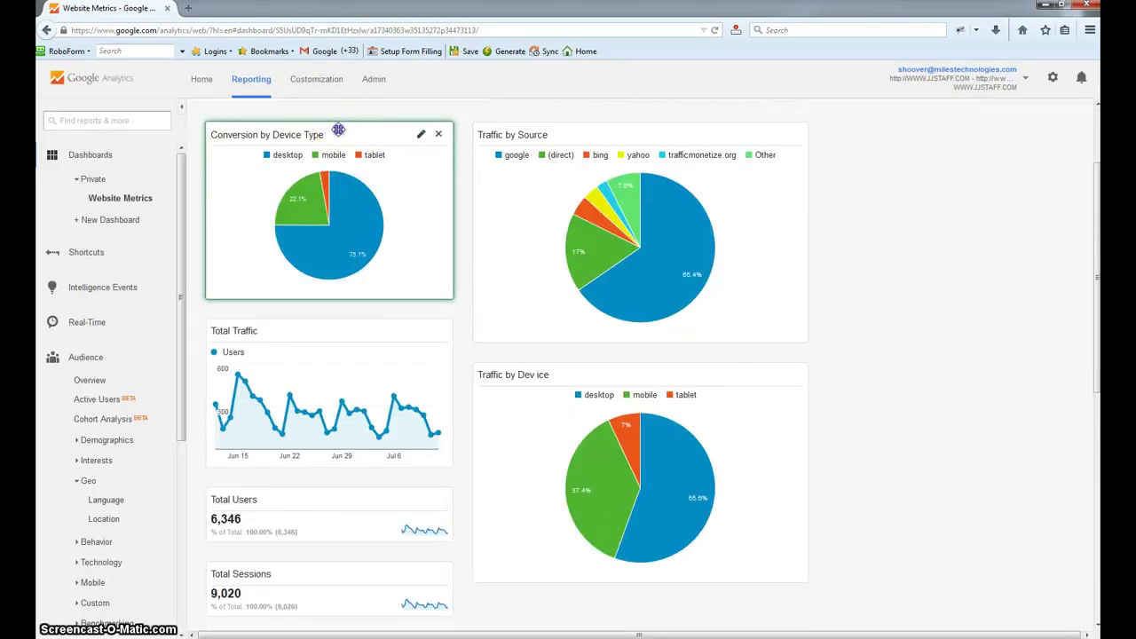
drag(677, 622, 827, 565)
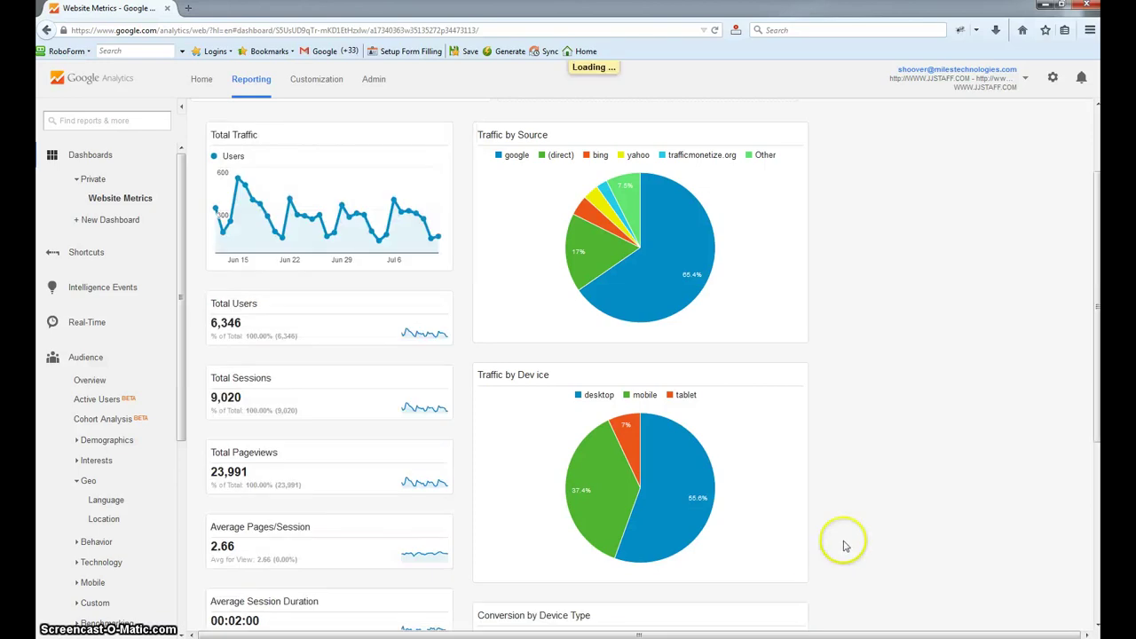
scroll(895, 520, down, 4)
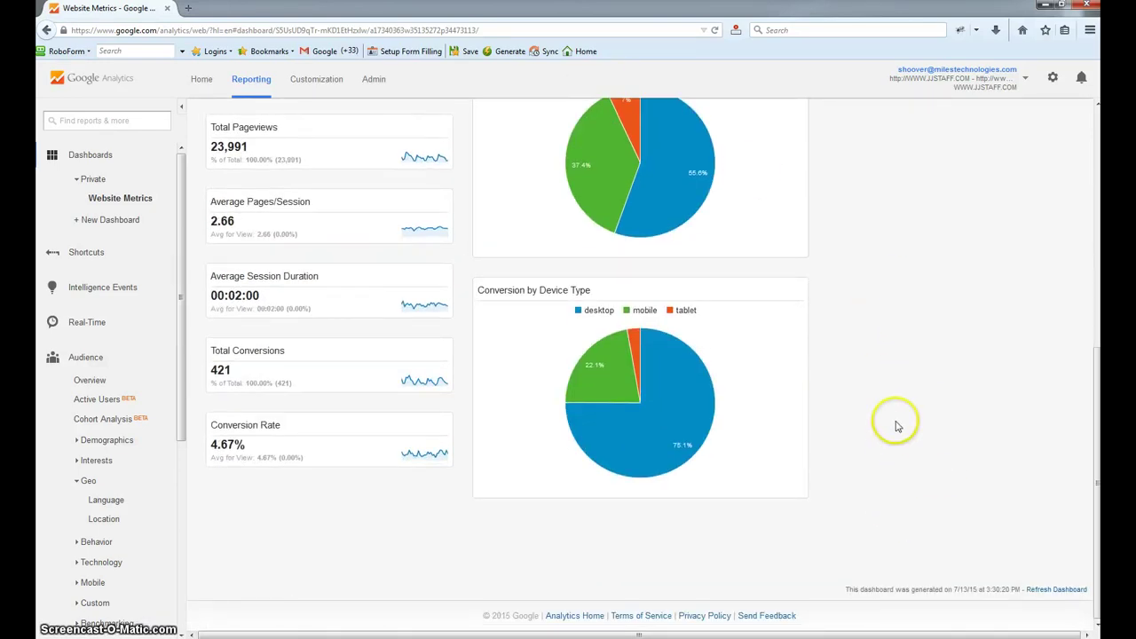
mouse_move(654, 495)
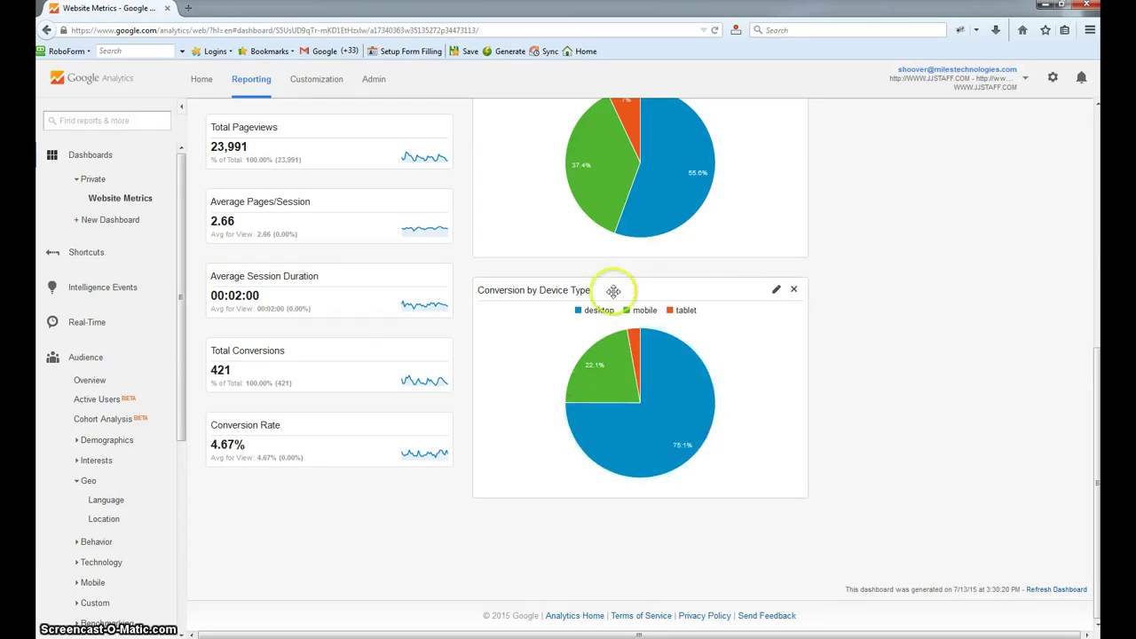
mouse_move(590, 378)
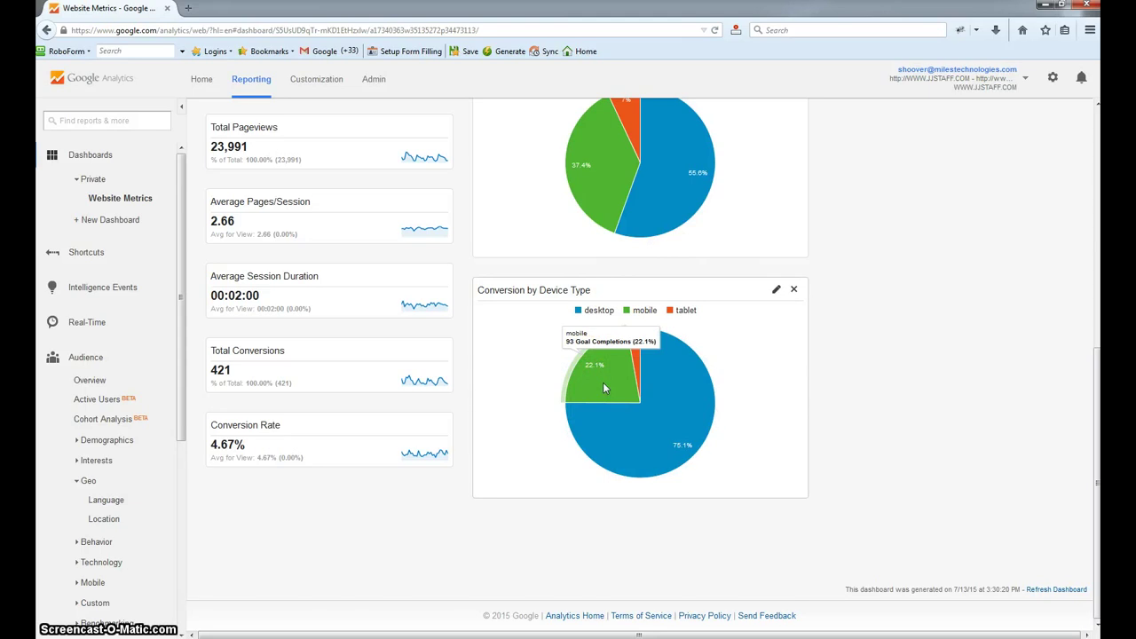
click(636, 377)
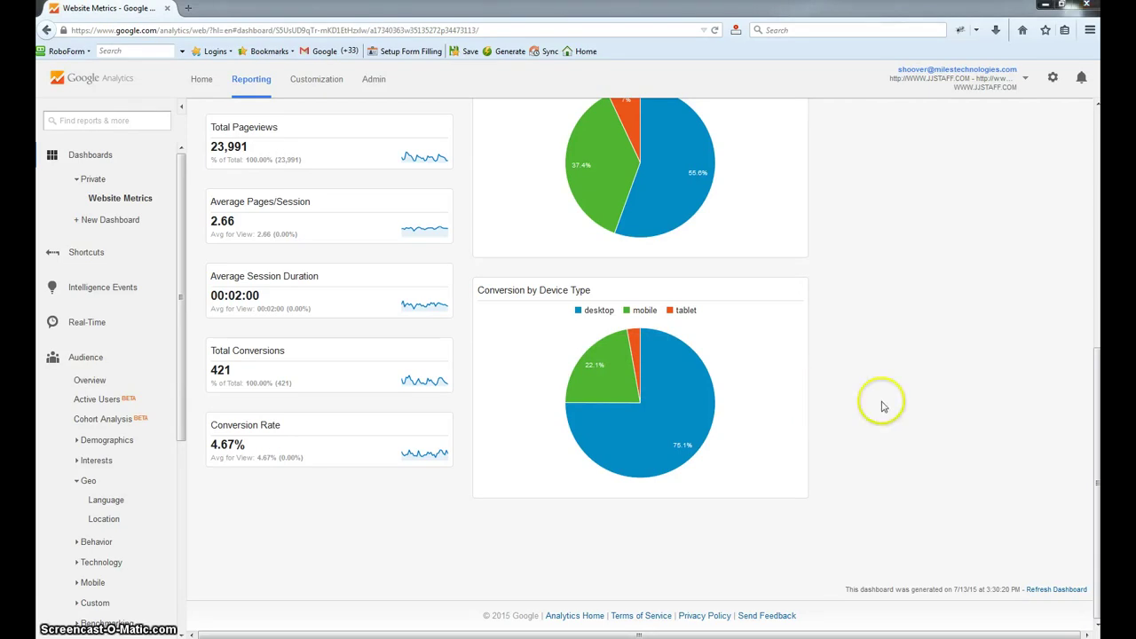
- Start a new widget titled RFQ Submission and make it a standard Metric
scroll(930, 422, up, 2)
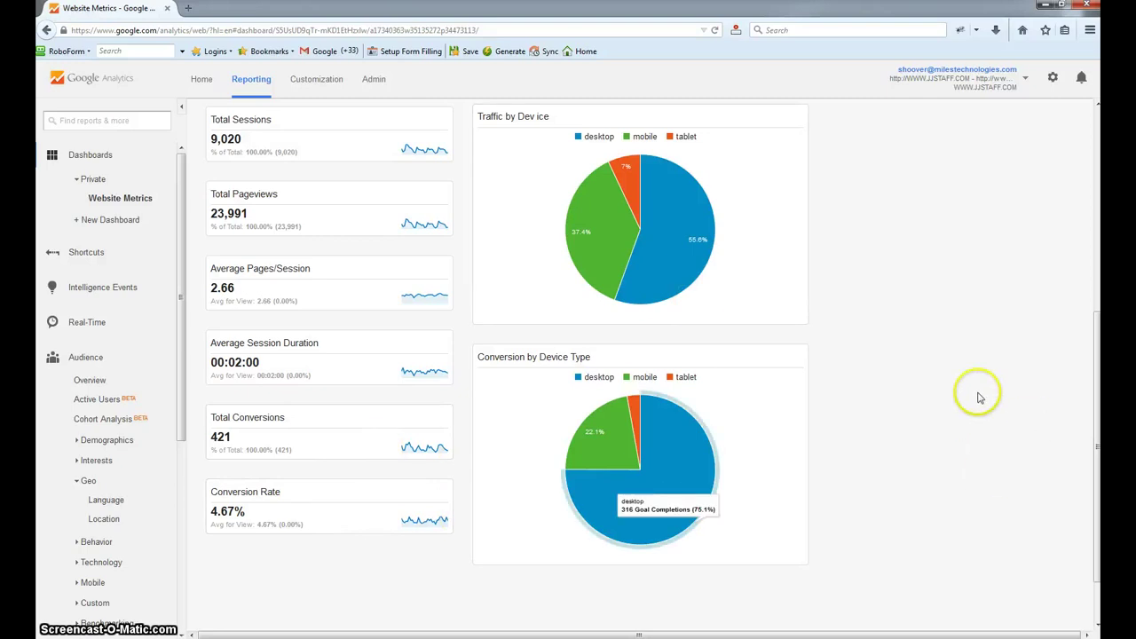
scroll(977, 391, up, 5)
scroll(968, 337, down, 1)
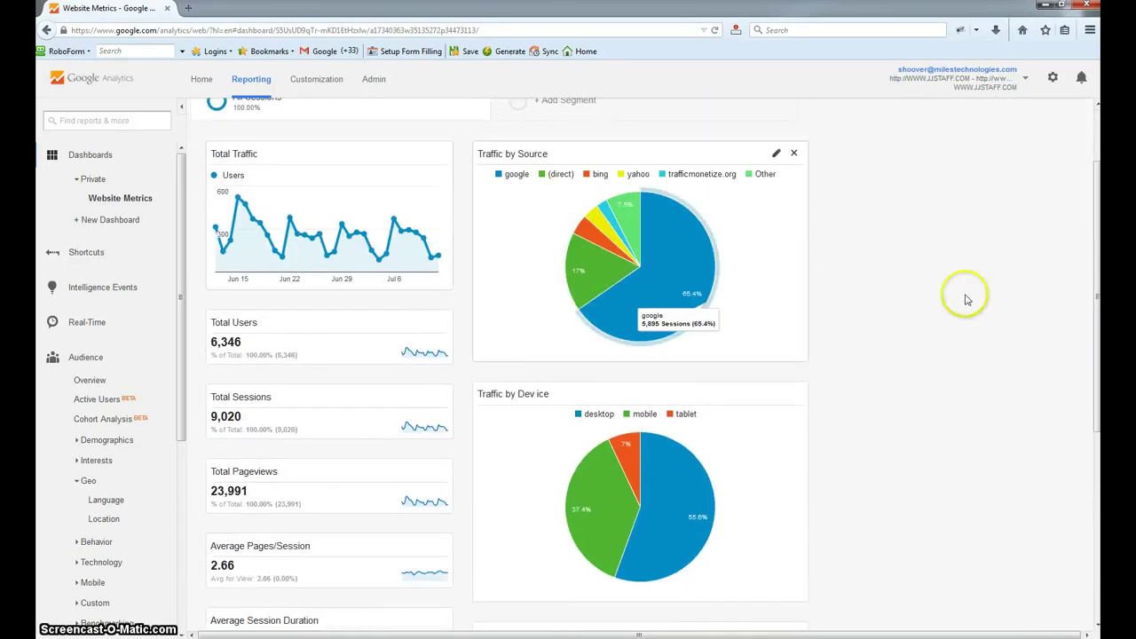
scroll(964, 297, up, 1)
click(209, 162)
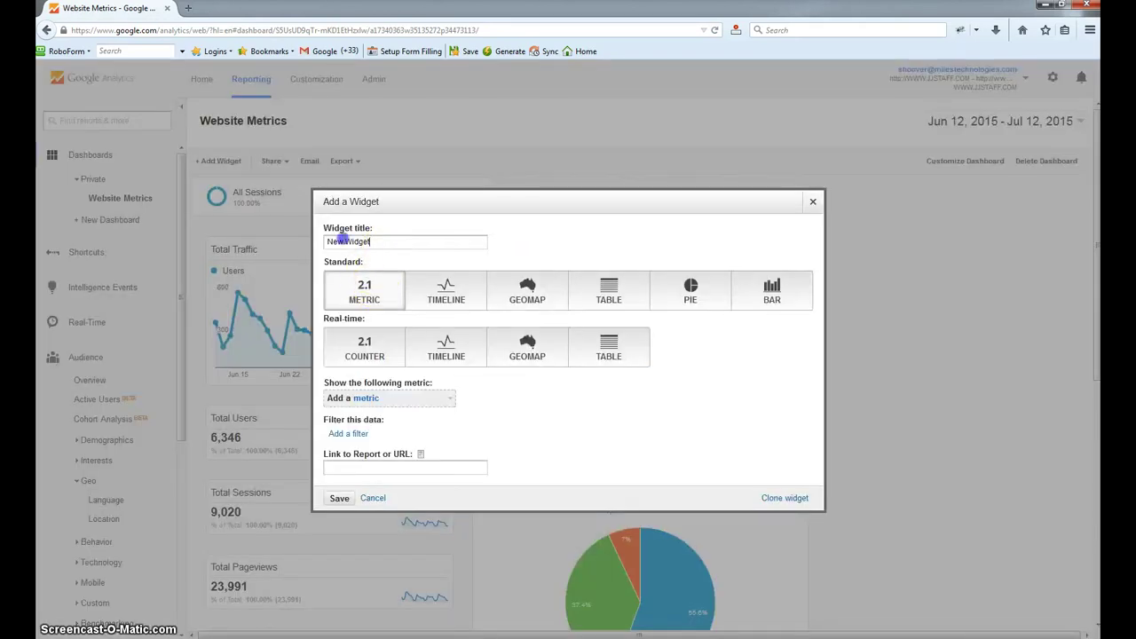
text(RF)
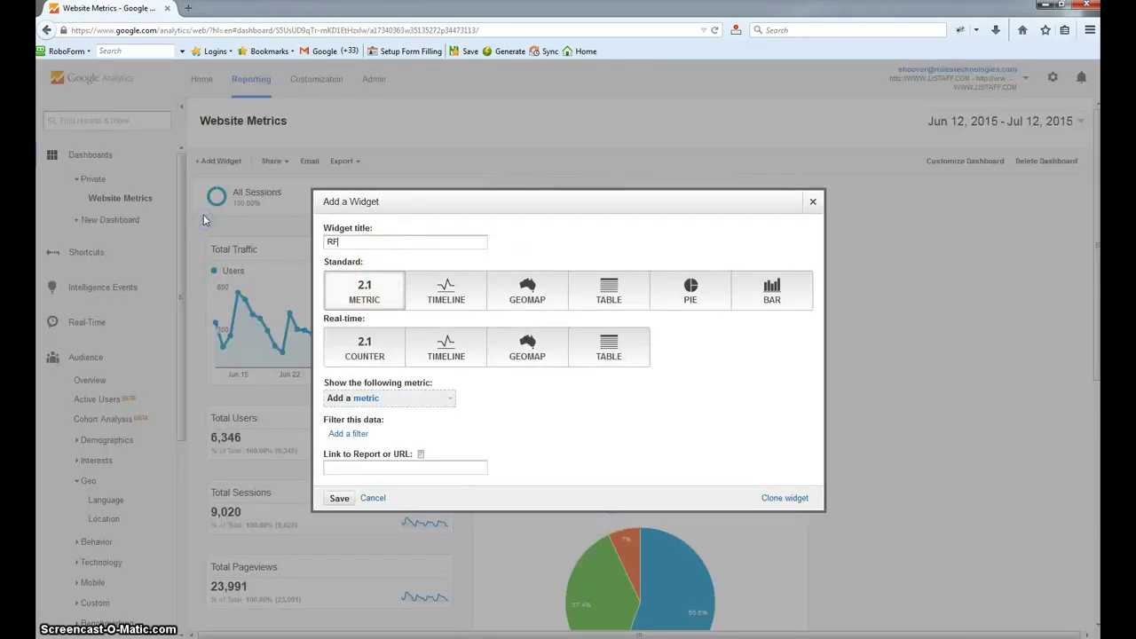
text(Q Submission)
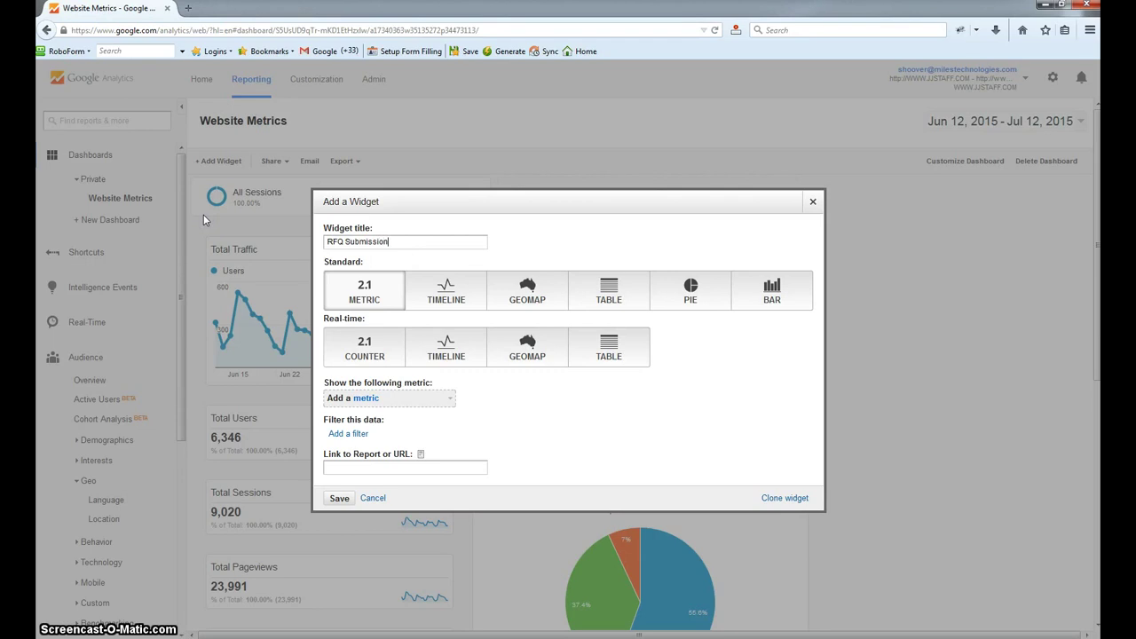
click(368, 299)
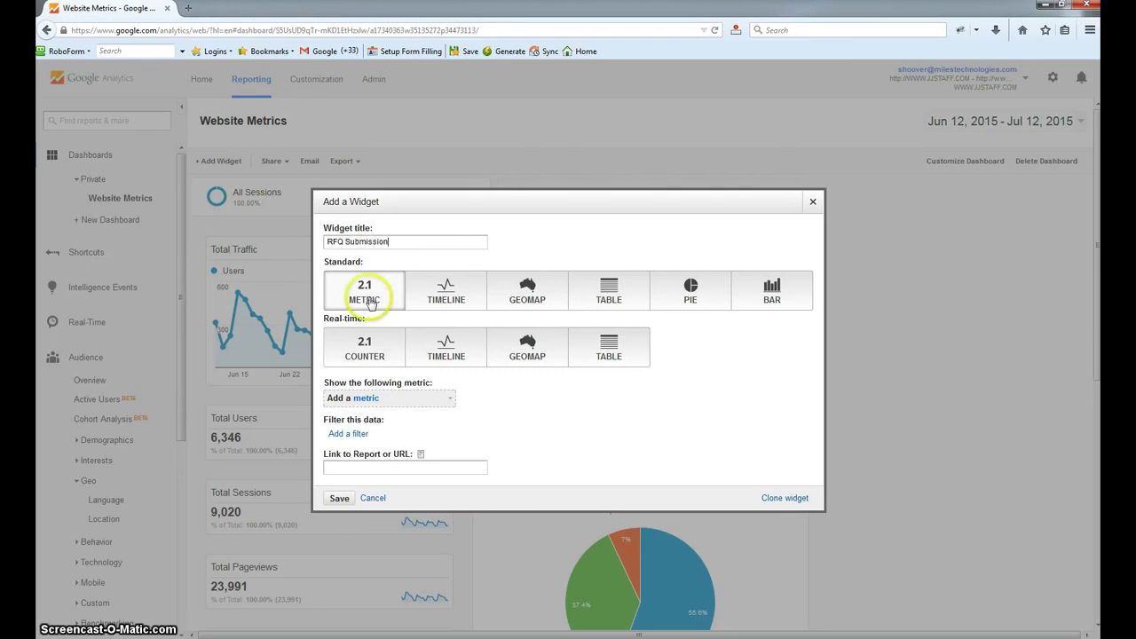
- Set the RFQ Submission widget to show the Get a Quote Form (Goal 4 Completions) metric, and save it
click(398, 400)
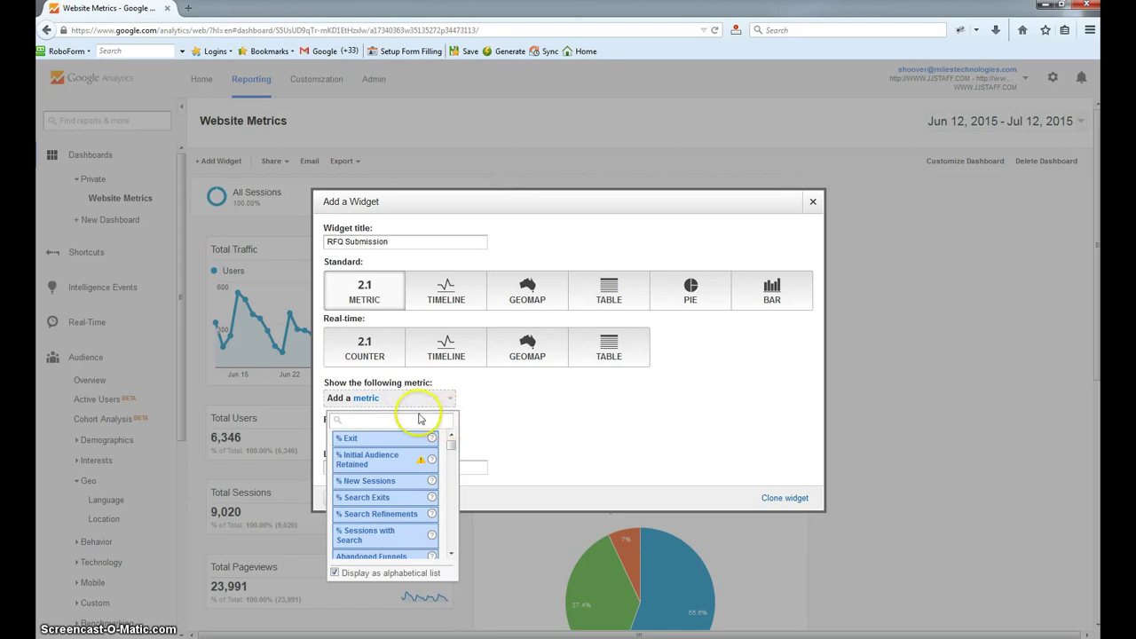
text(get)
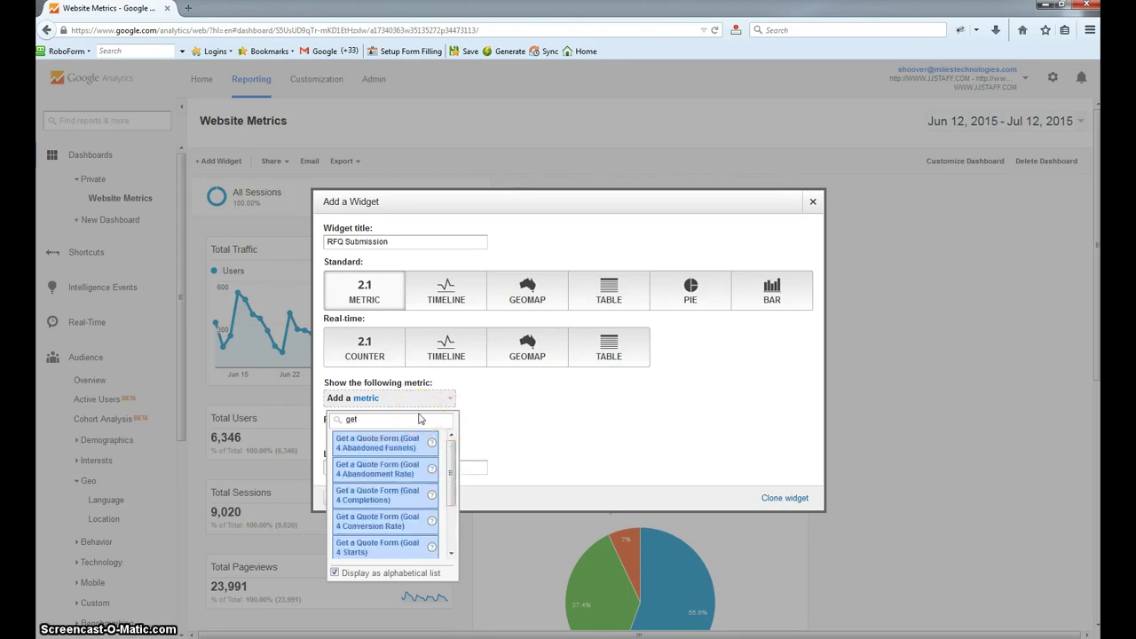
text( a quote)
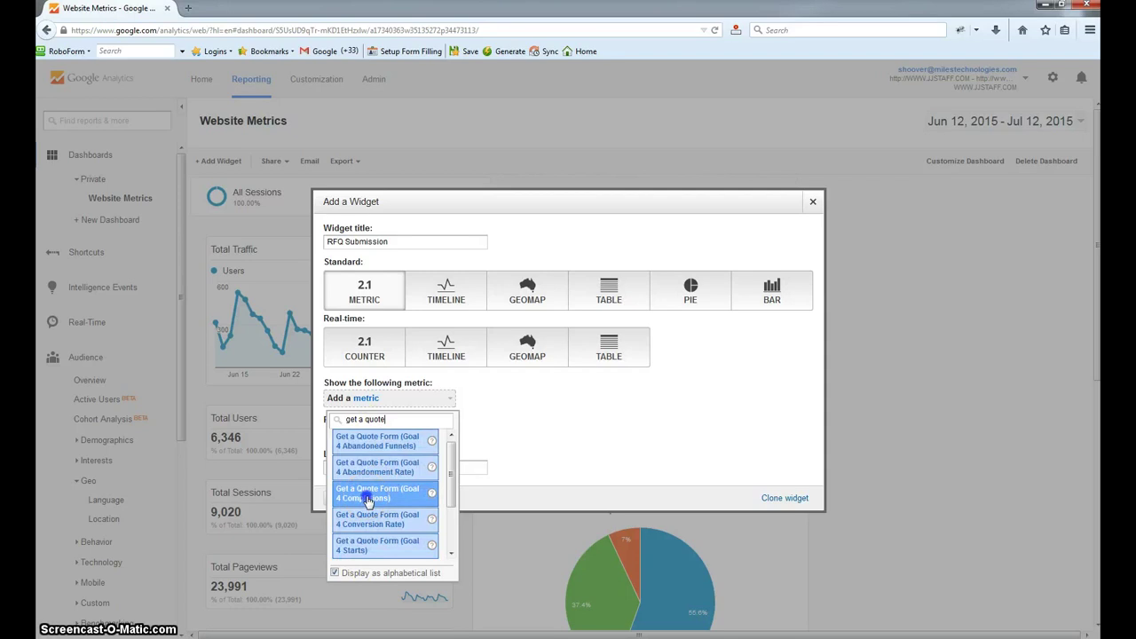
click(368, 502)
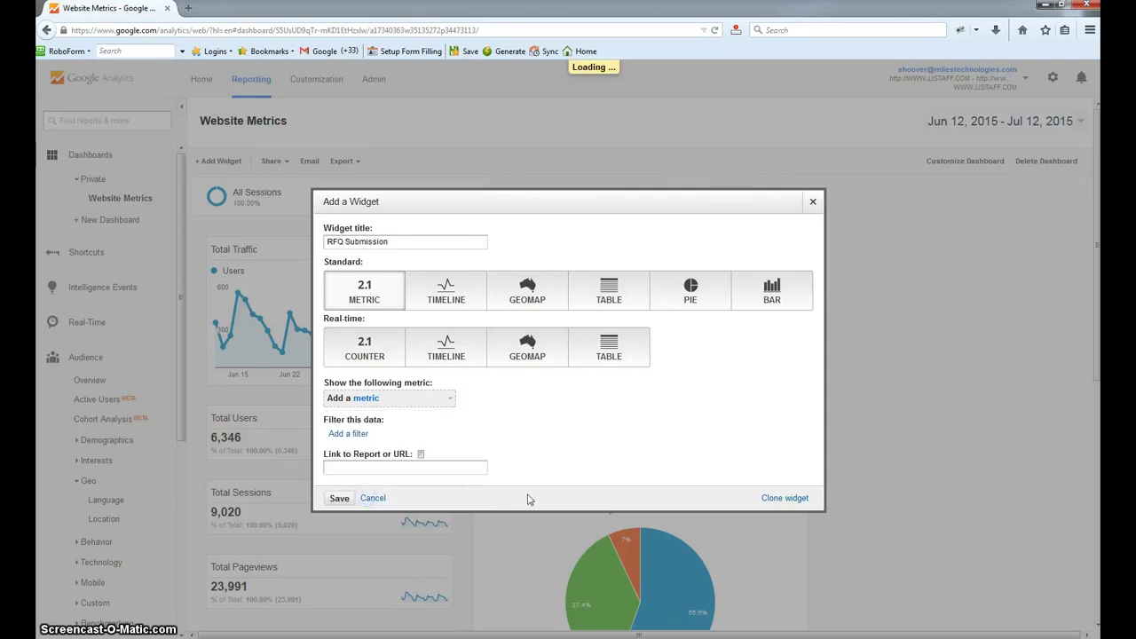
click(333, 510)
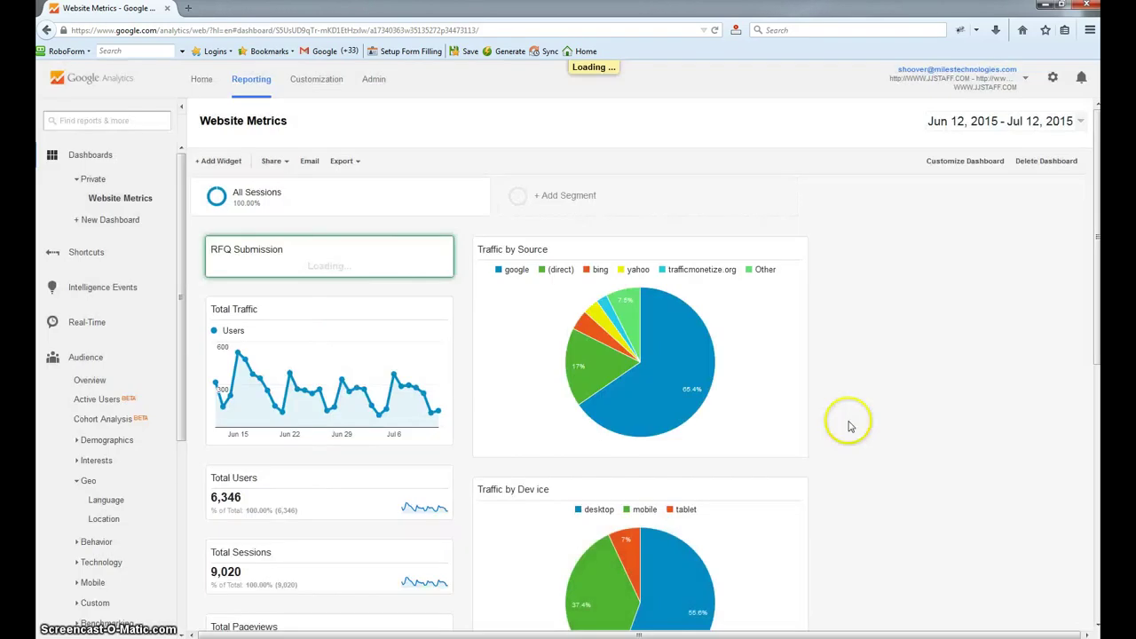
- Move the RFQ Submission widget to the bottom of the first column, below Conversion Rate
scroll(891, 368, down, 1)
scroll(890, 368, down, 2)
scroll(337, 156, up, 1)
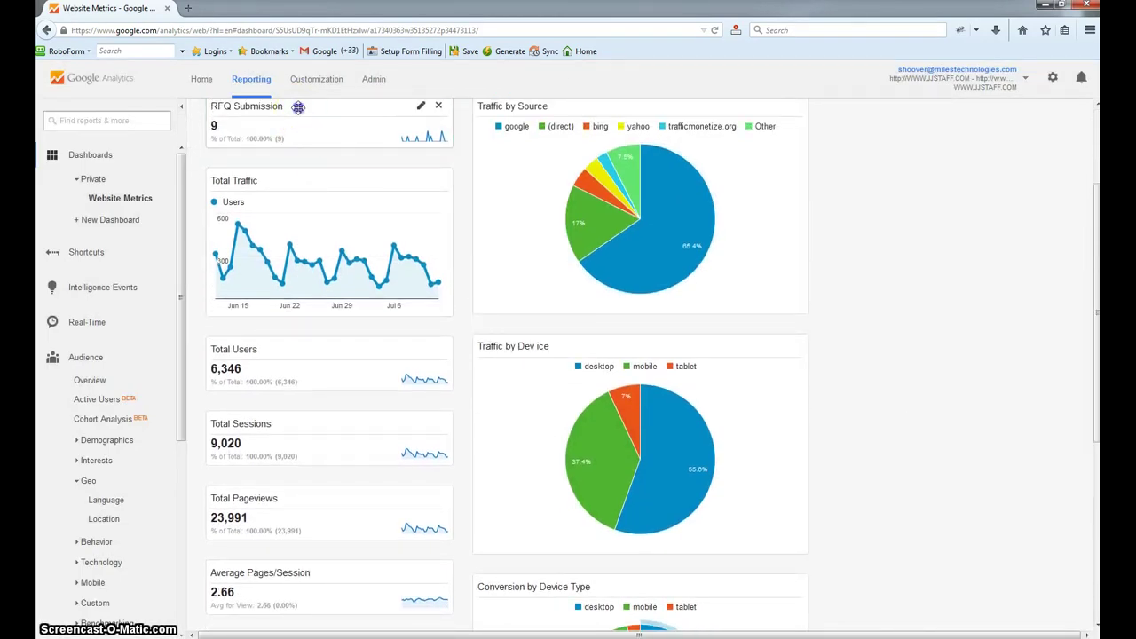
drag(367, 626, 370, 599)
scroll(373, 417, down, 4)
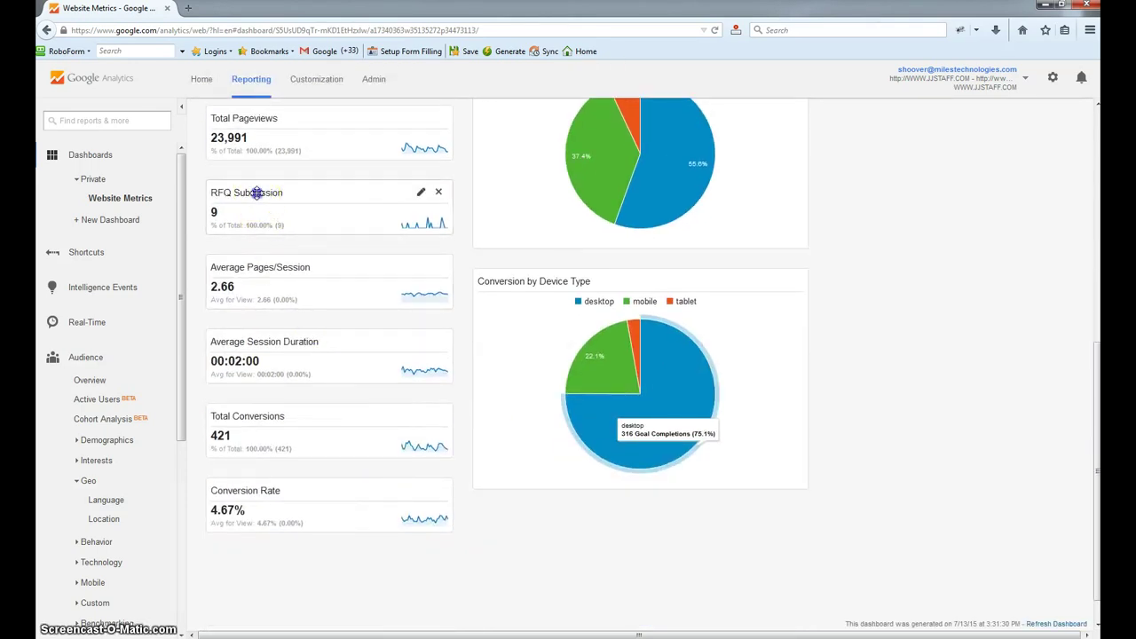
drag(257, 193, 322, 572)
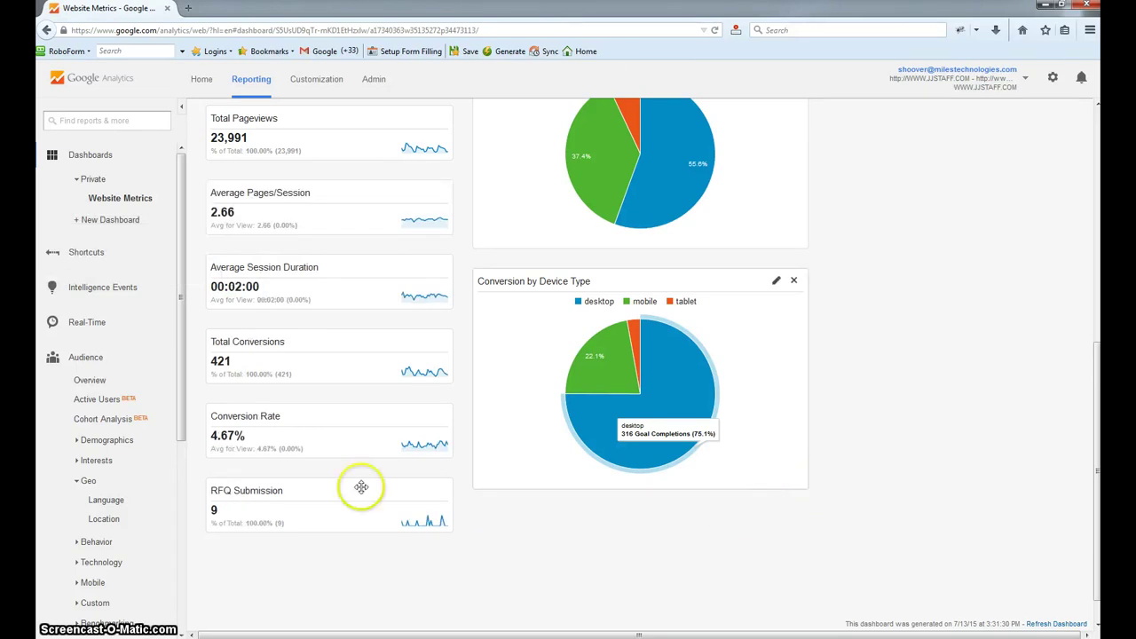
scroll(363, 482, up, 5)
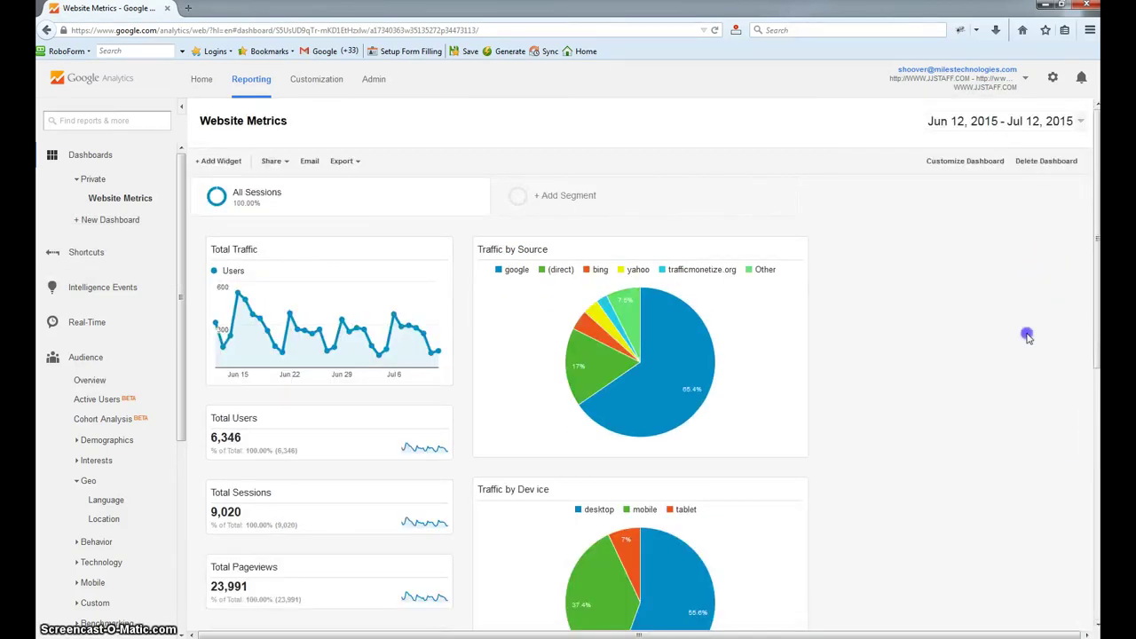
- Check the dashboard's export formats, and draft a Weekly email report to a recipient's address before cancelling it
click(947, 363)
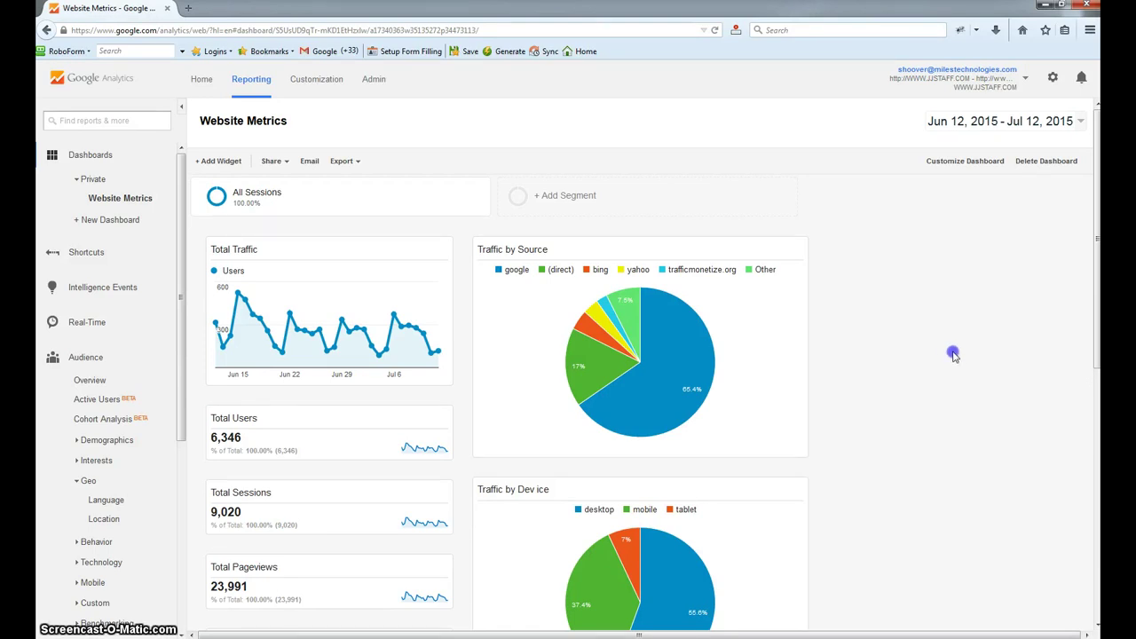
click(342, 162)
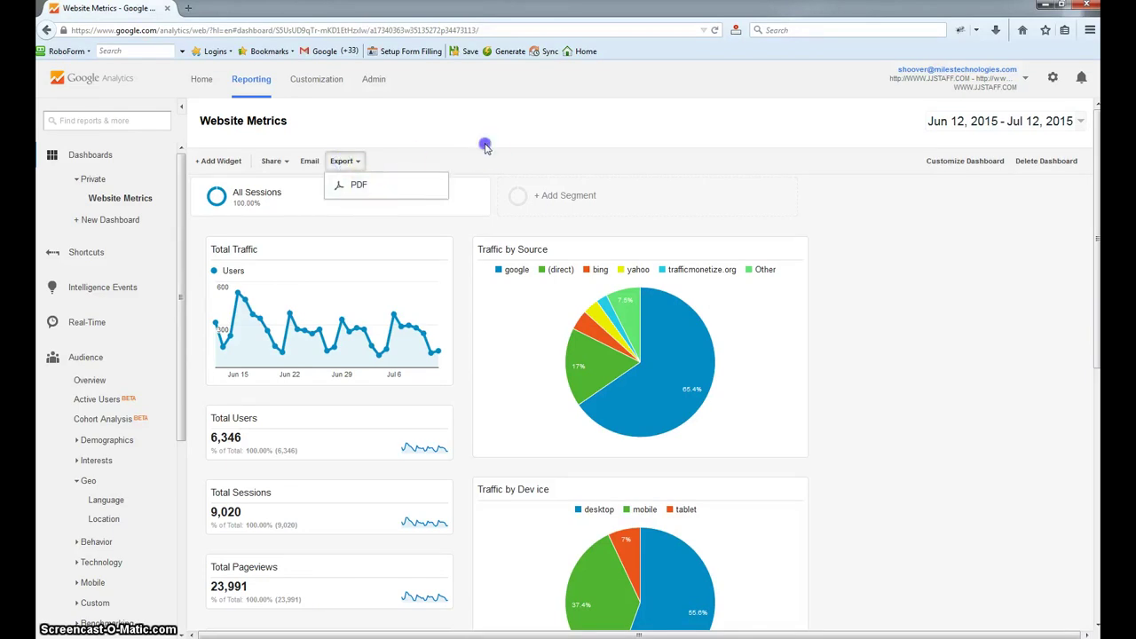
click(310, 164)
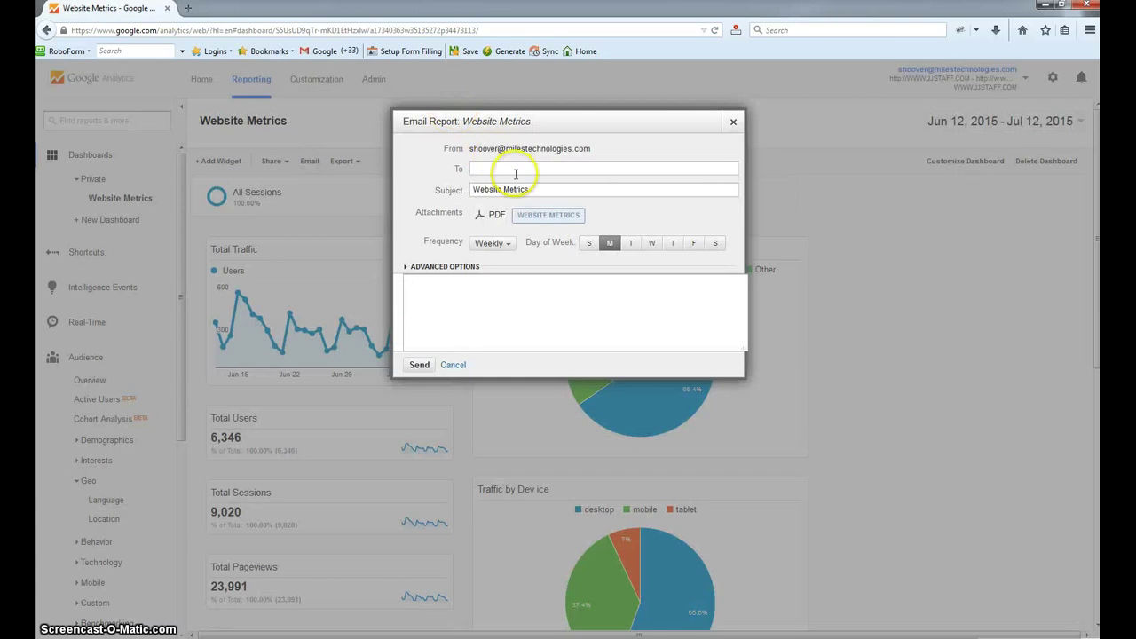
click(513, 171)
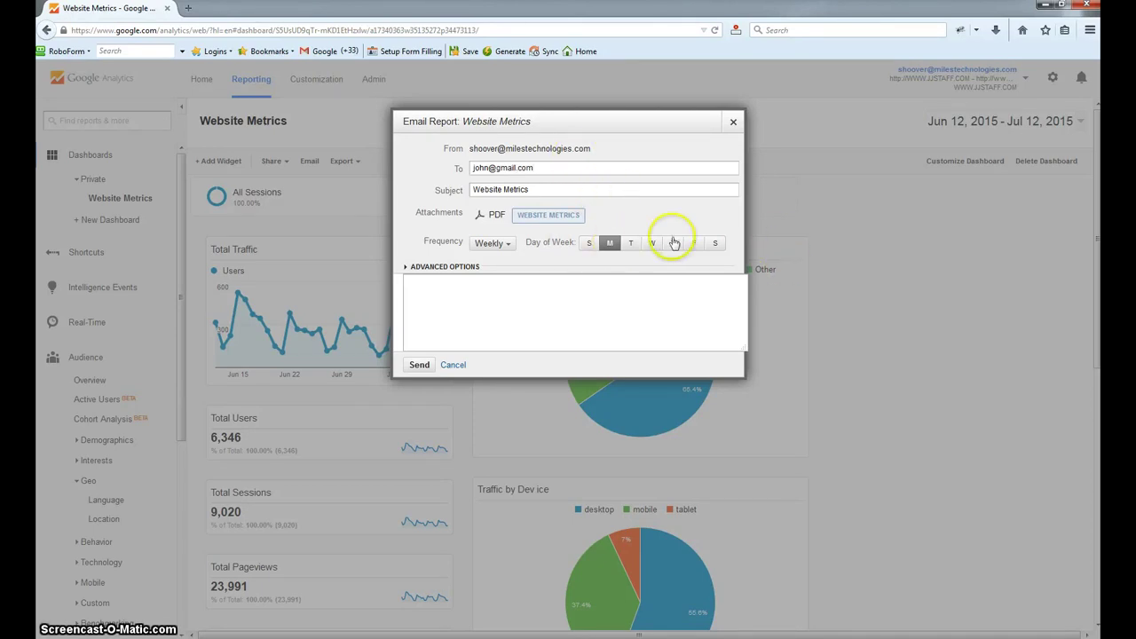
click(486, 247)
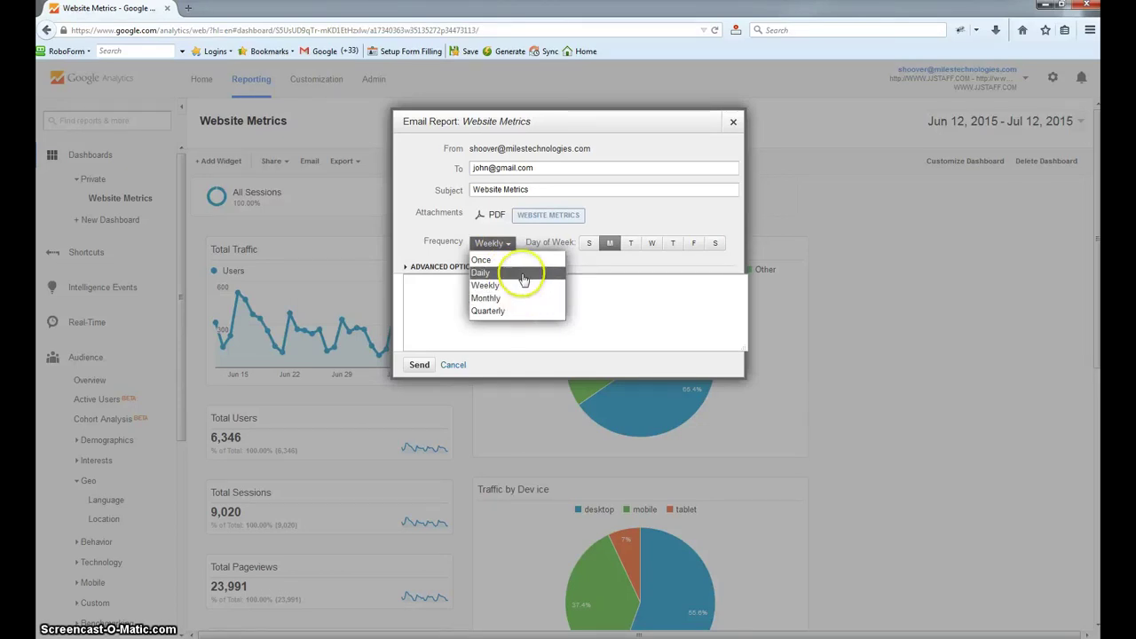
click(522, 286)
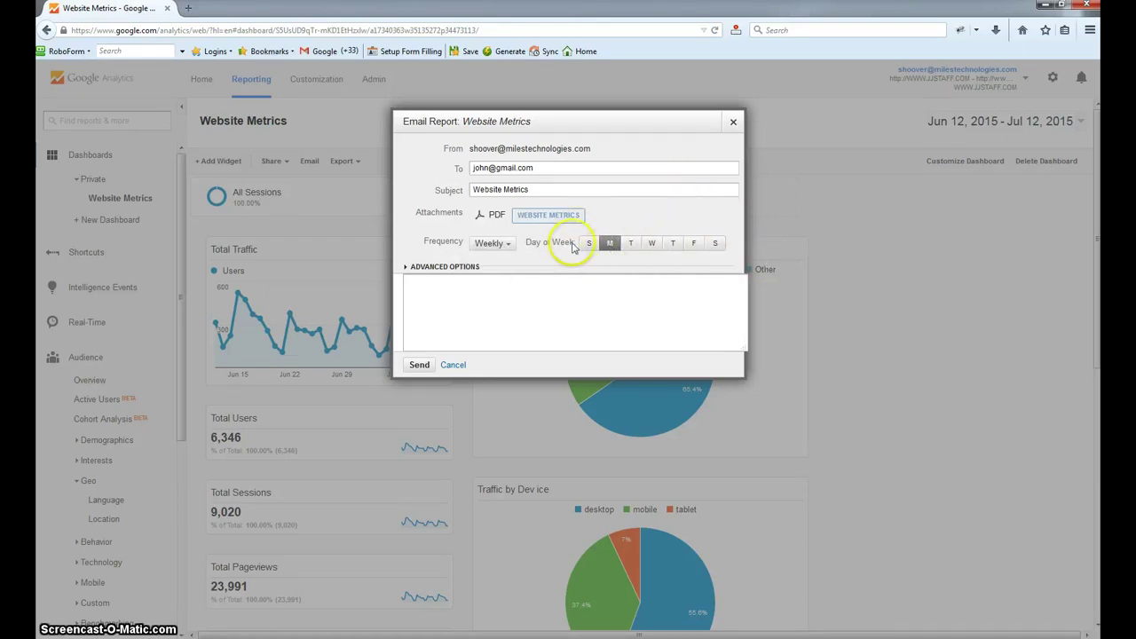
click(405, 266)
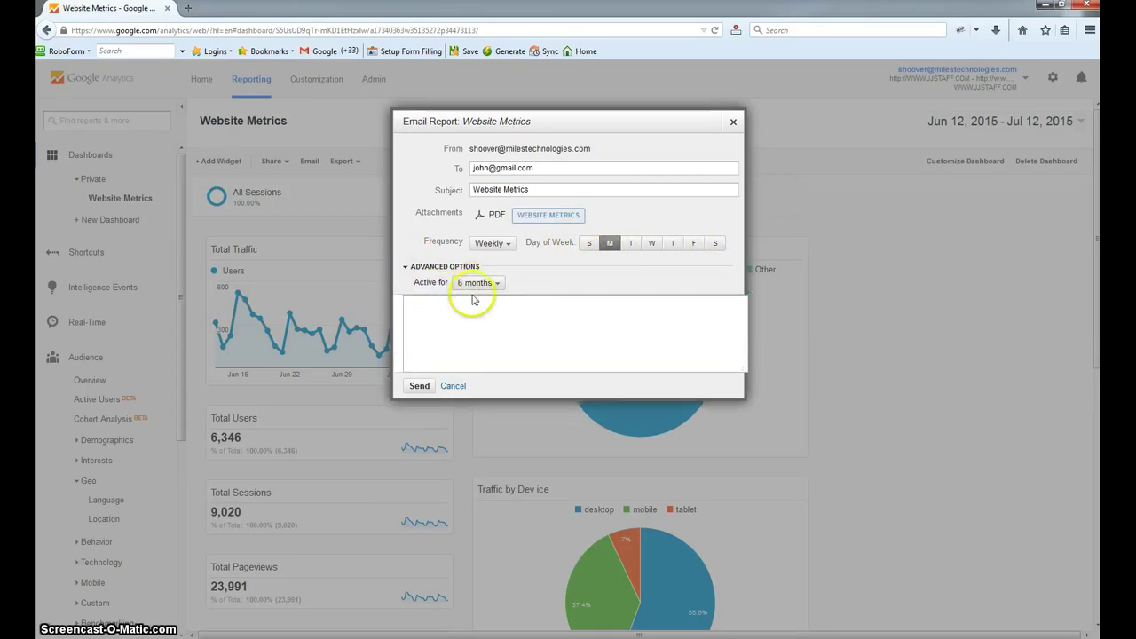
click(452, 388)
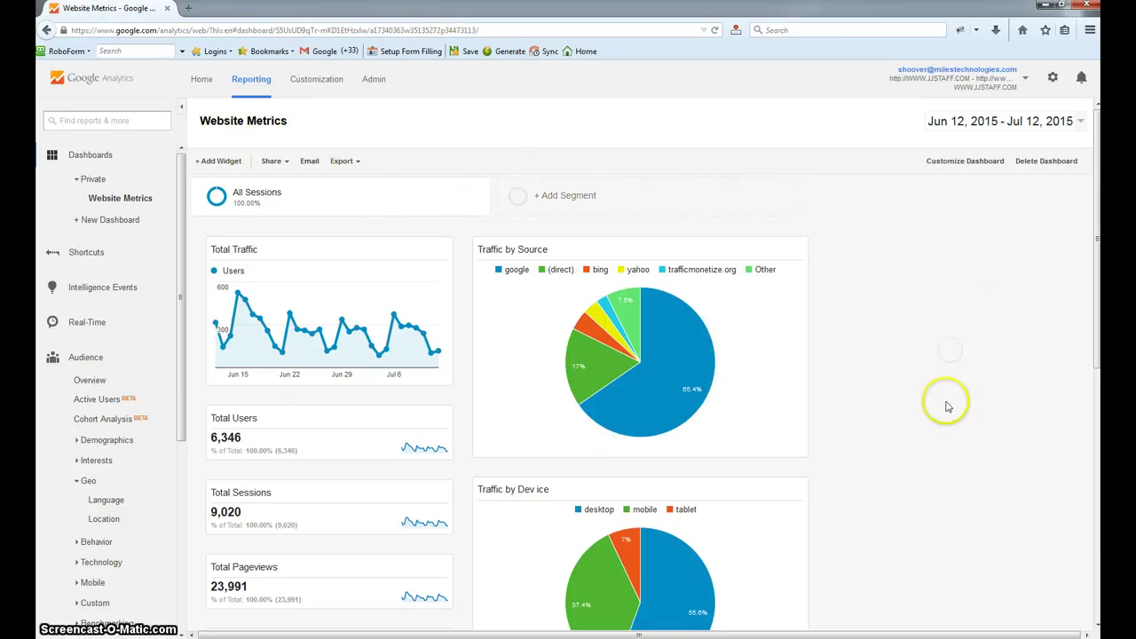
scroll(946, 407, down, 3)
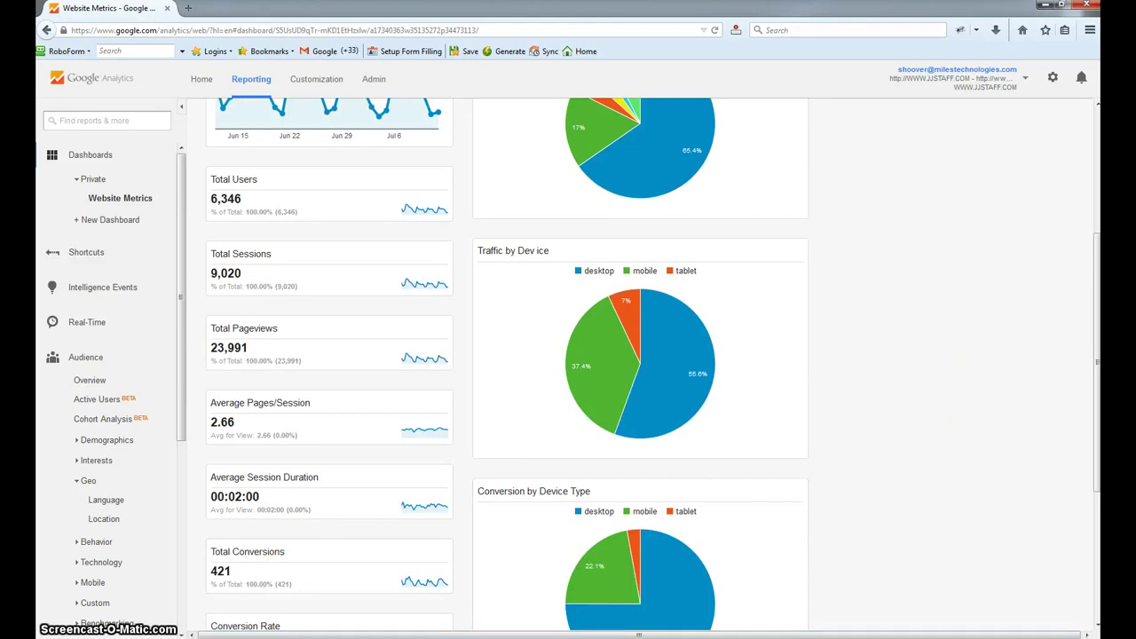